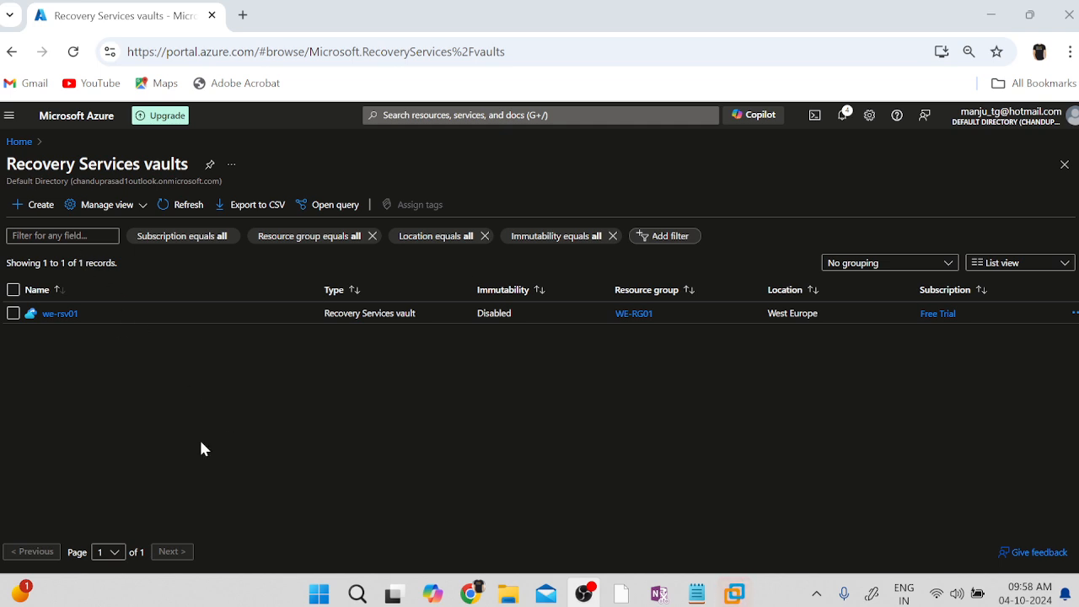
Start creating a Recovery Services vault and assign it to a new resource group named NE-DR-RG01.
{"action": "left_click", "coordinate": [40, 205]}
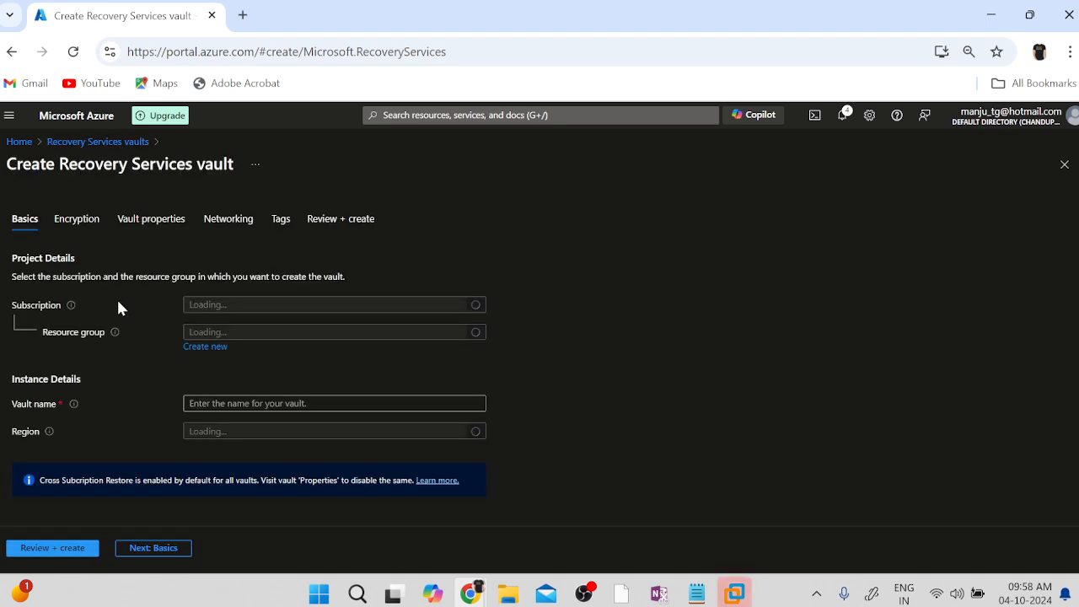
{"action": "left_click", "coordinate": [310, 337]}
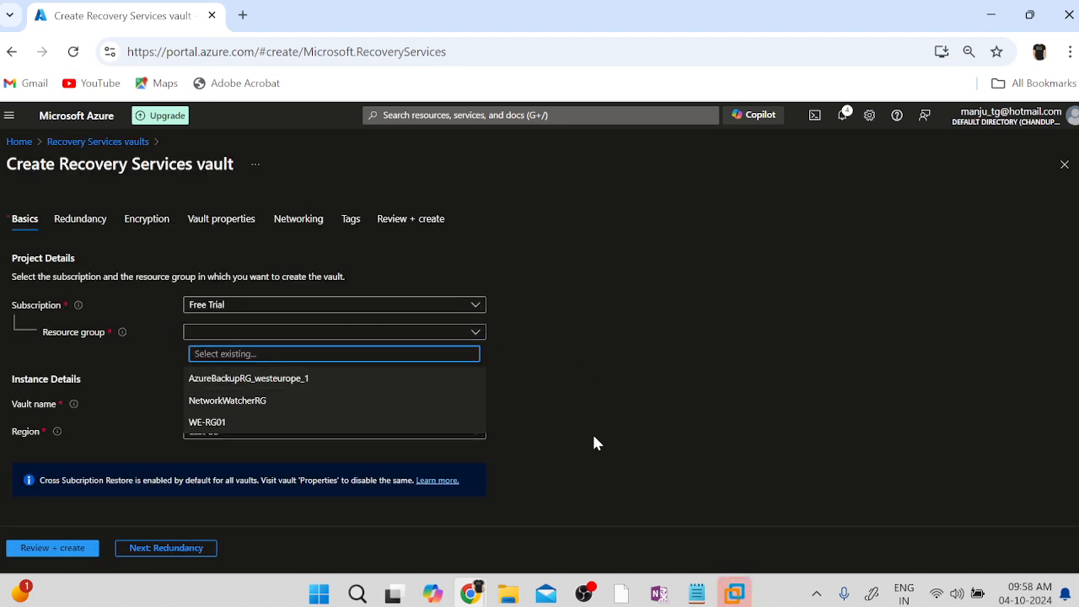
{"action": "left_click", "coordinate": [568, 450]}
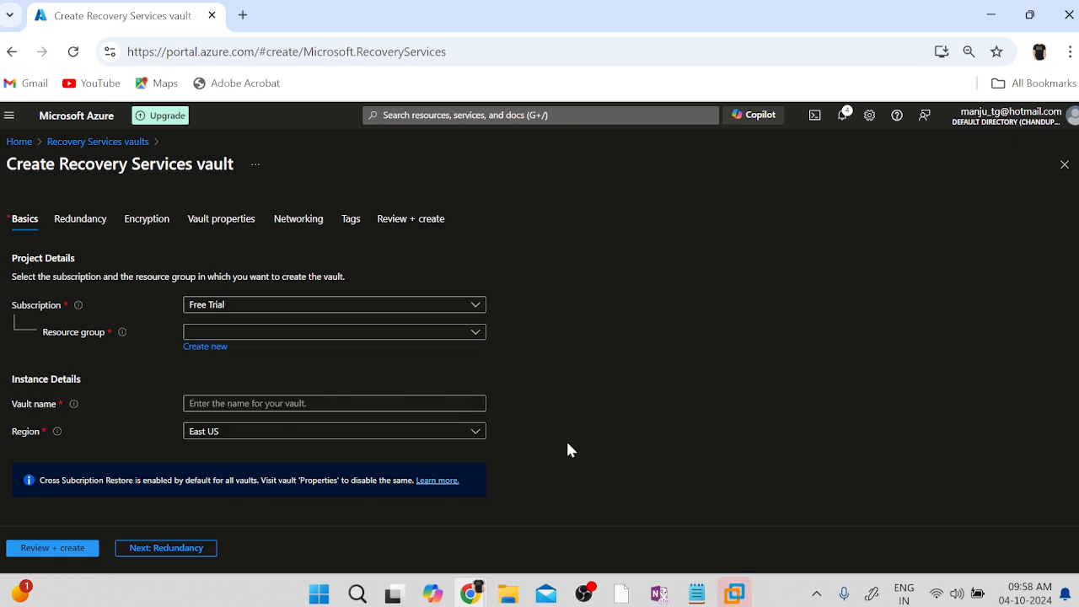
{"action": "left_click", "coordinate": [202, 347]}
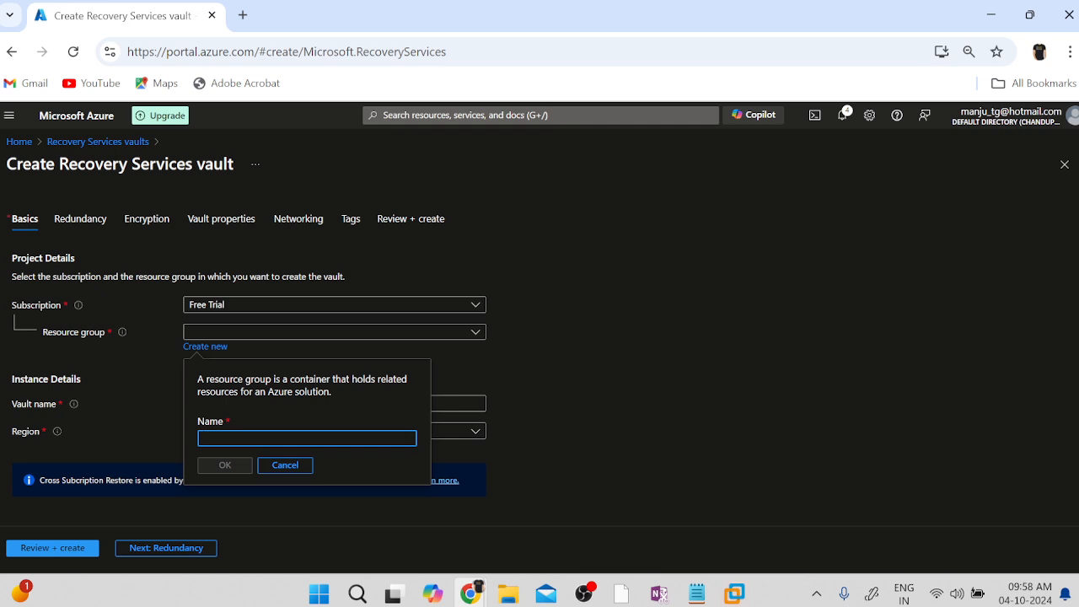
{"action": "type", "text": "NE-RG0"}
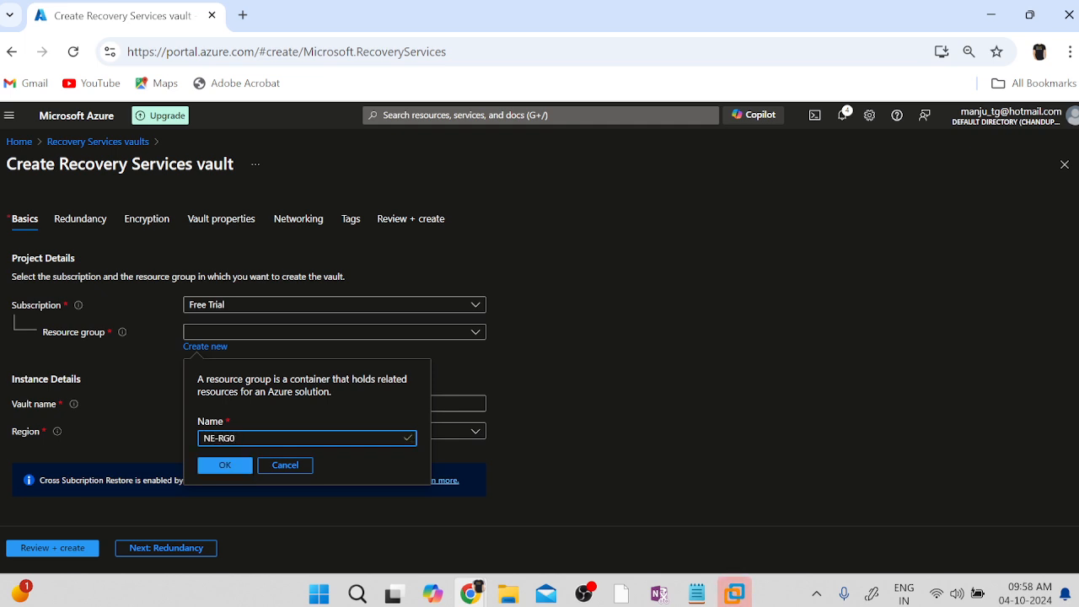
{"action": "key", "text": "BackSpace"}
{"action": "key", "text": "BackSpace"}
{"action": "key", "text": "BackSpace"}
{"action": "type", "text": "DR-RG01"}
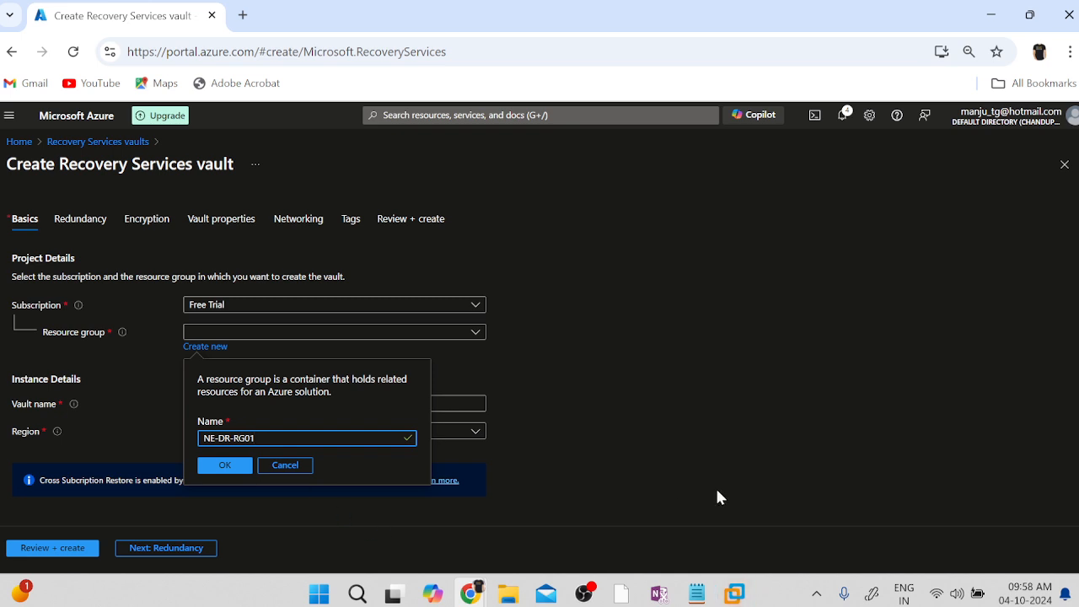
{"action": "left_click", "coordinate": [228, 467]}
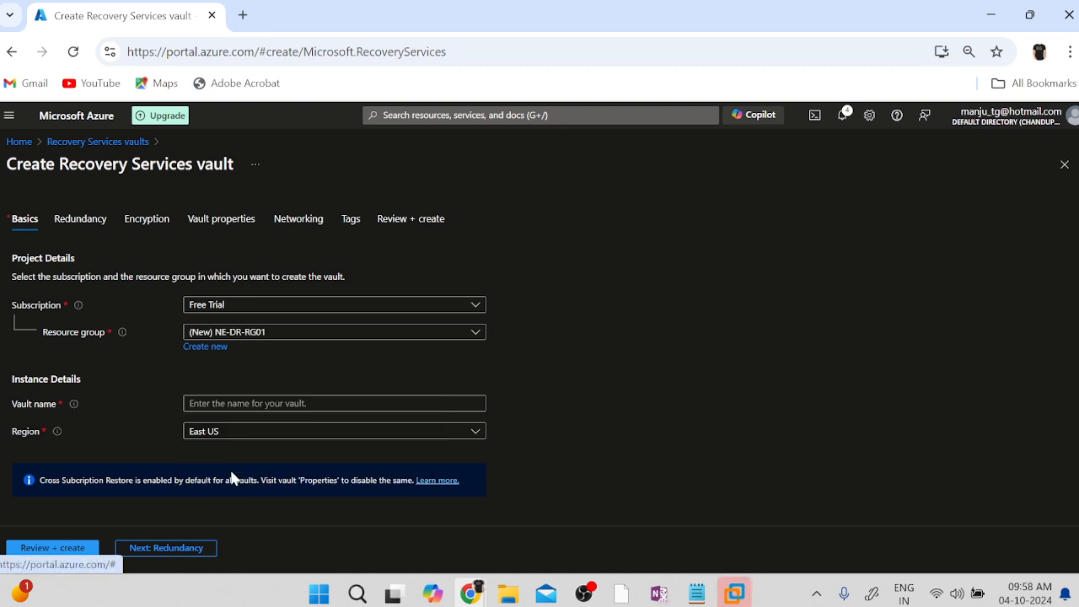
Name the vault NE-DR-RSV01 and set its region to North Europe.
{"action": "left_click", "coordinate": [416, 403]}
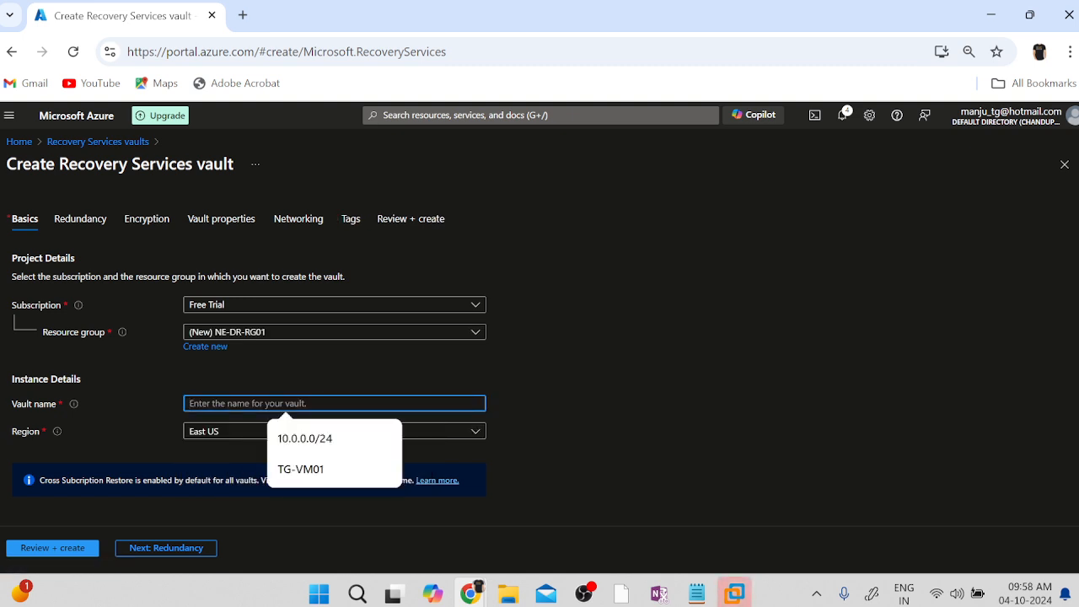
{"action": "type", "text": "NE-"}
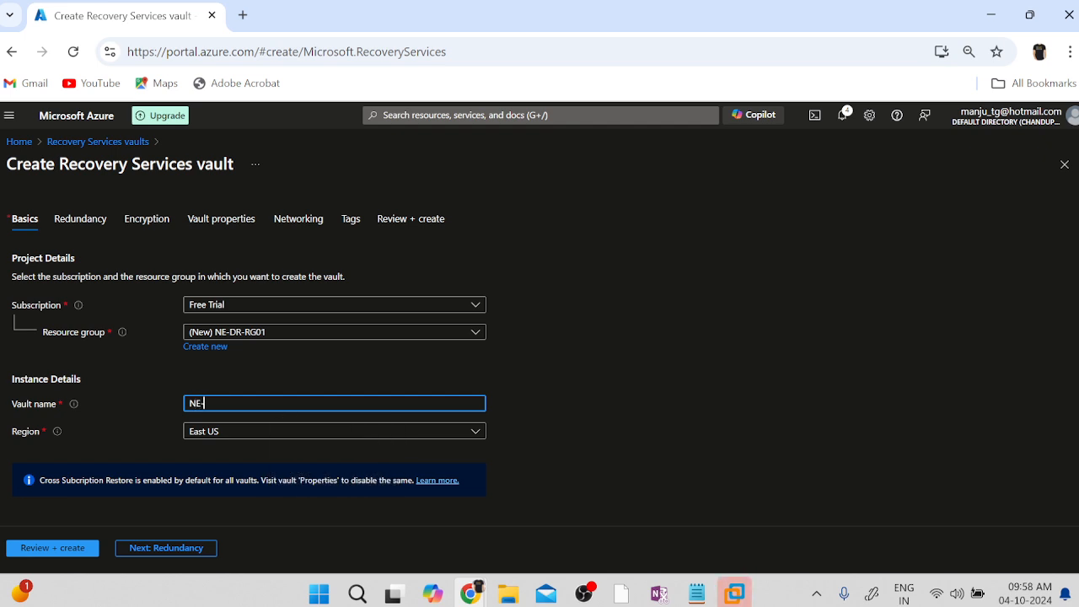
{"action": "type", "text": "DR-RSV01"}
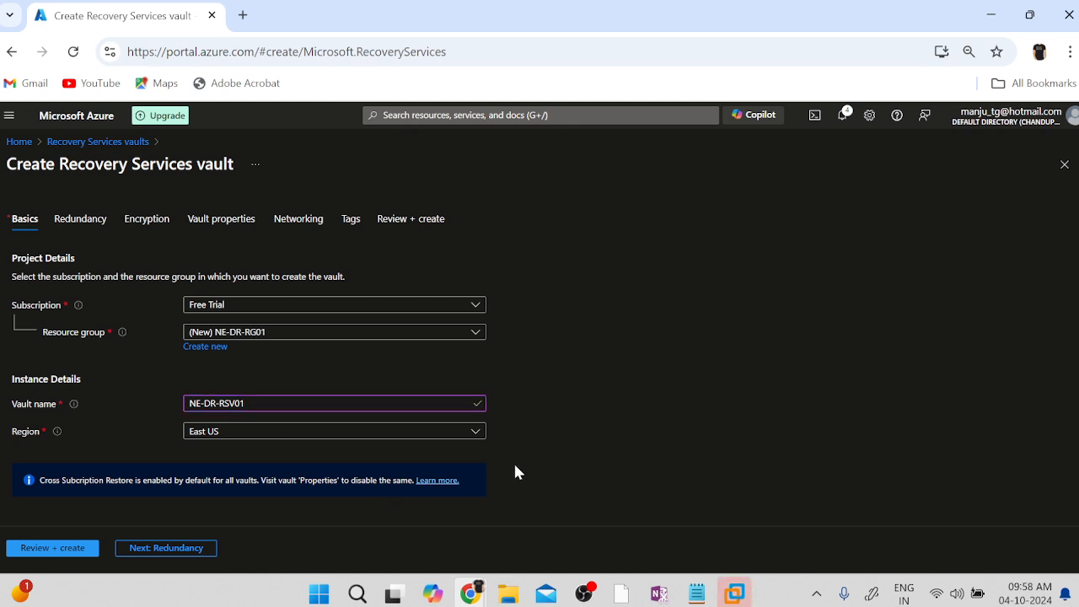
{"action": "left_click", "coordinate": [369, 434]}
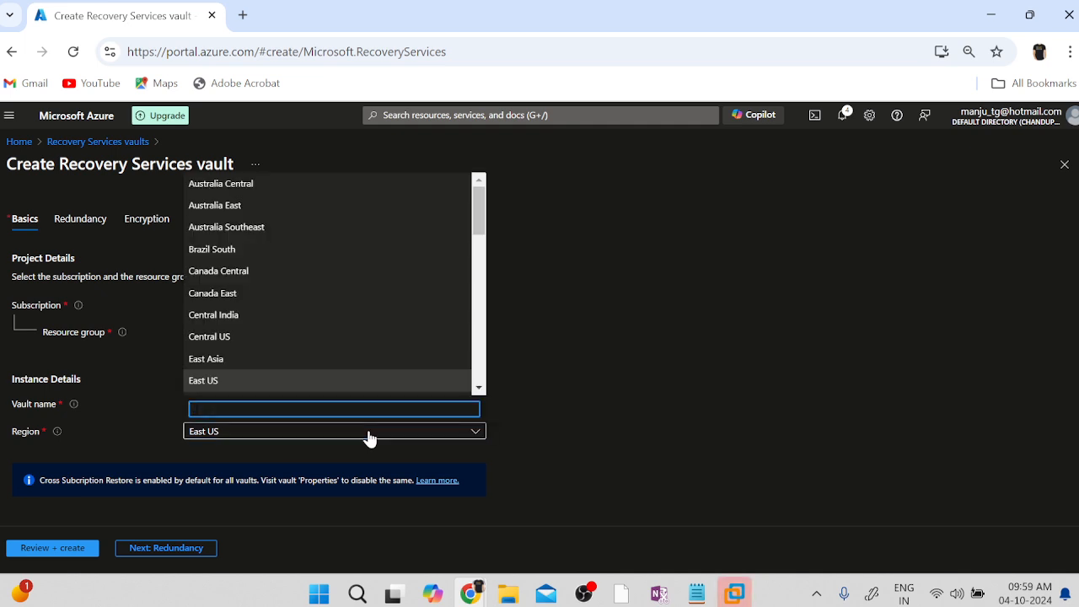
{"action": "type", "text": "north"}
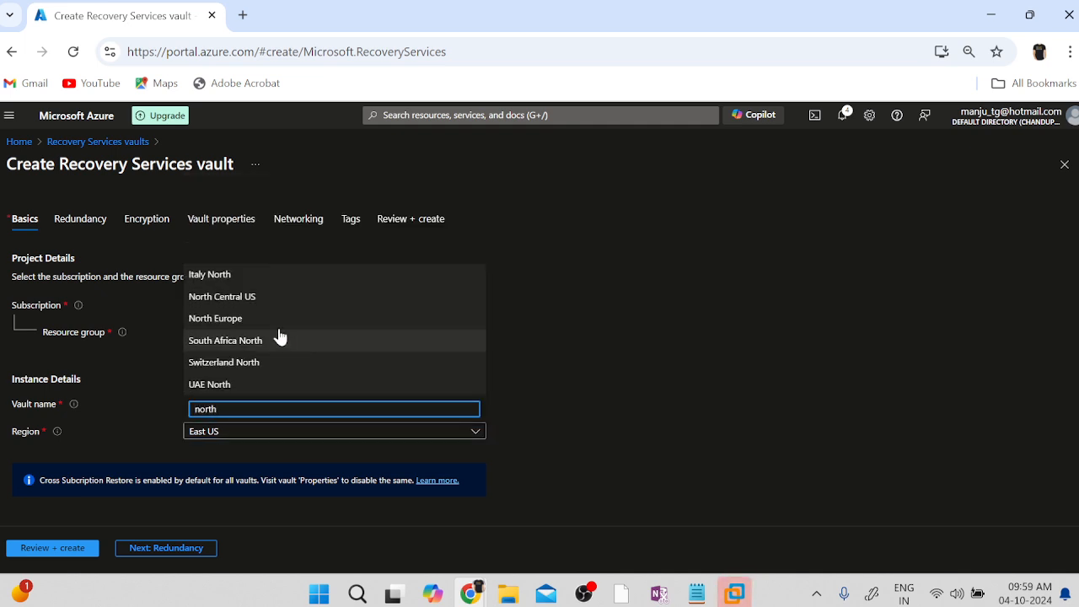
{"action": "left_click", "coordinate": [234, 322]}
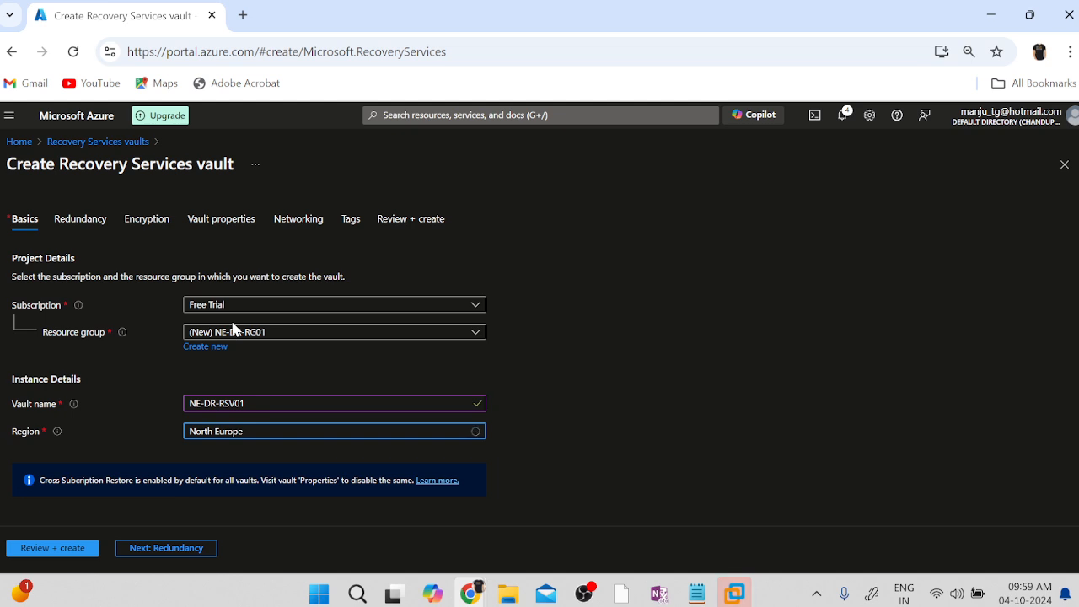
Enable Cross Region Restore in the vault's redundancy settings, keeping the backup storage geo-redundant.
{"action": "left_click", "coordinate": [150, 548]}
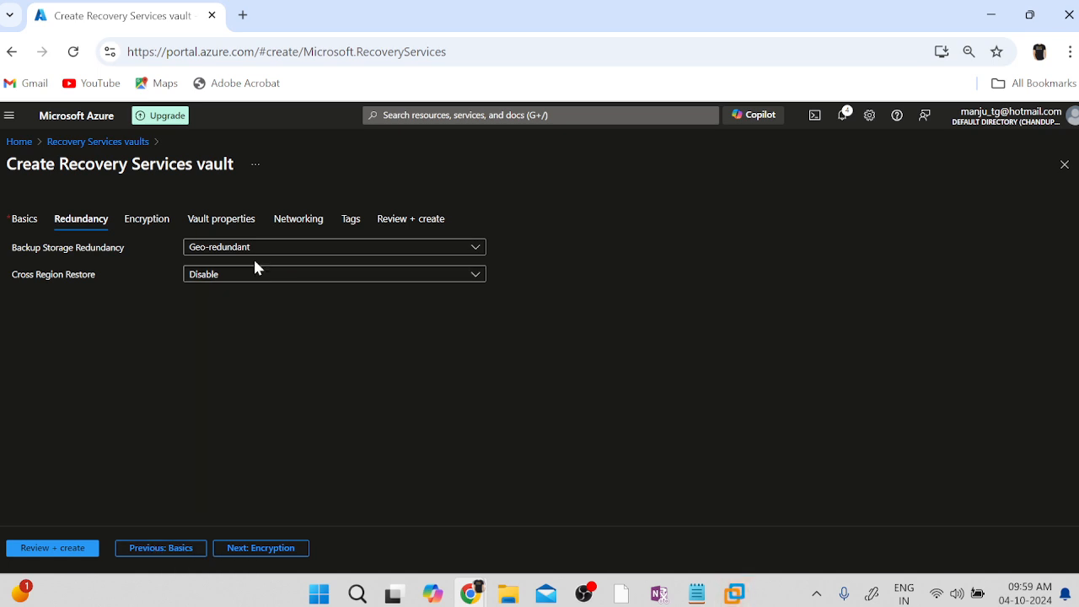
{"action": "left_click", "coordinate": [302, 276]}
{"action": "left_click", "coordinate": [285, 293]}
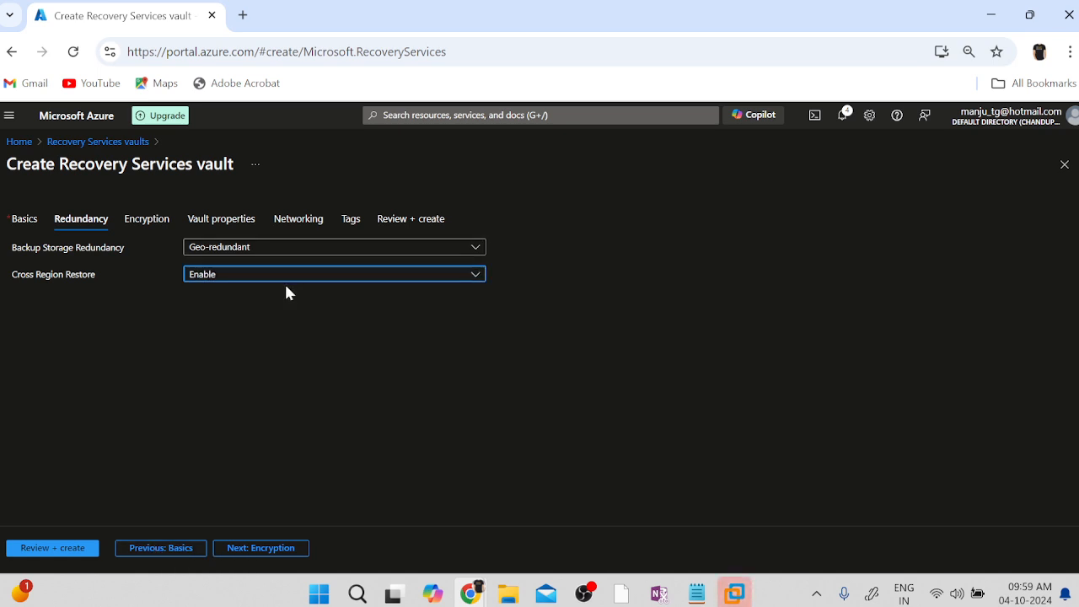
Keep the default encryption, immutability, networking and tag settings, and create the reviewed vault.
{"action": "left_click", "coordinate": [251, 550]}
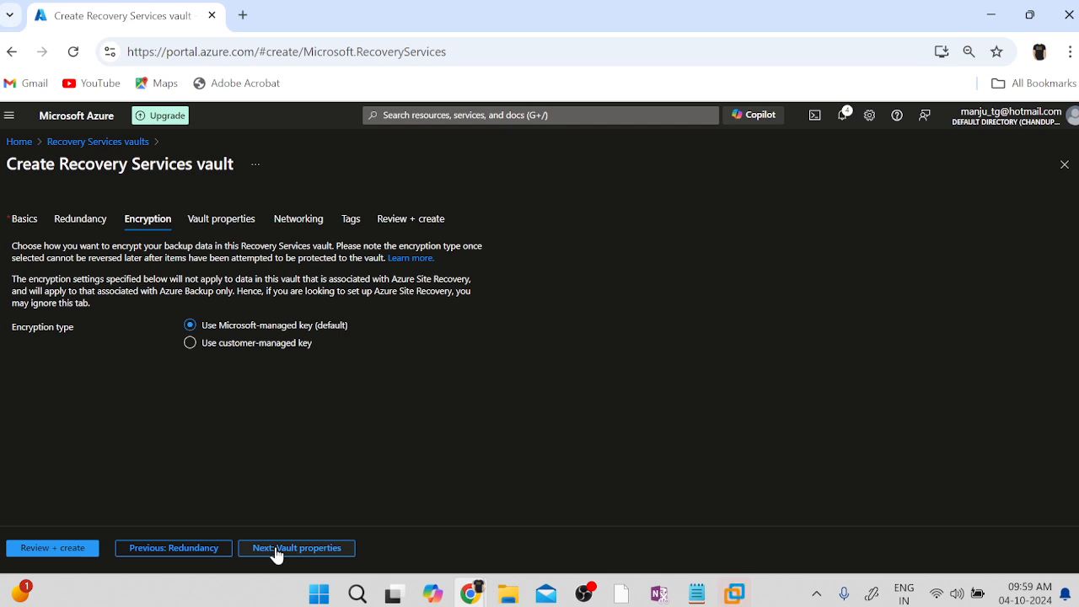
{"action": "left_click", "coordinate": [277, 551]}
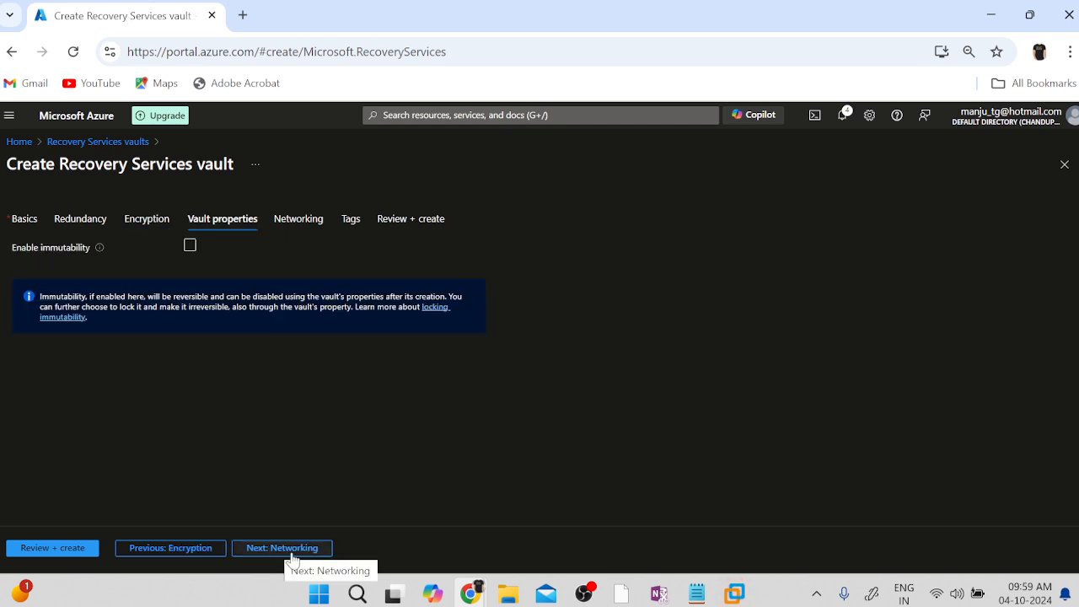
{"action": "left_click", "coordinate": [289, 554]}
{"action": "left_click", "coordinate": [290, 552]}
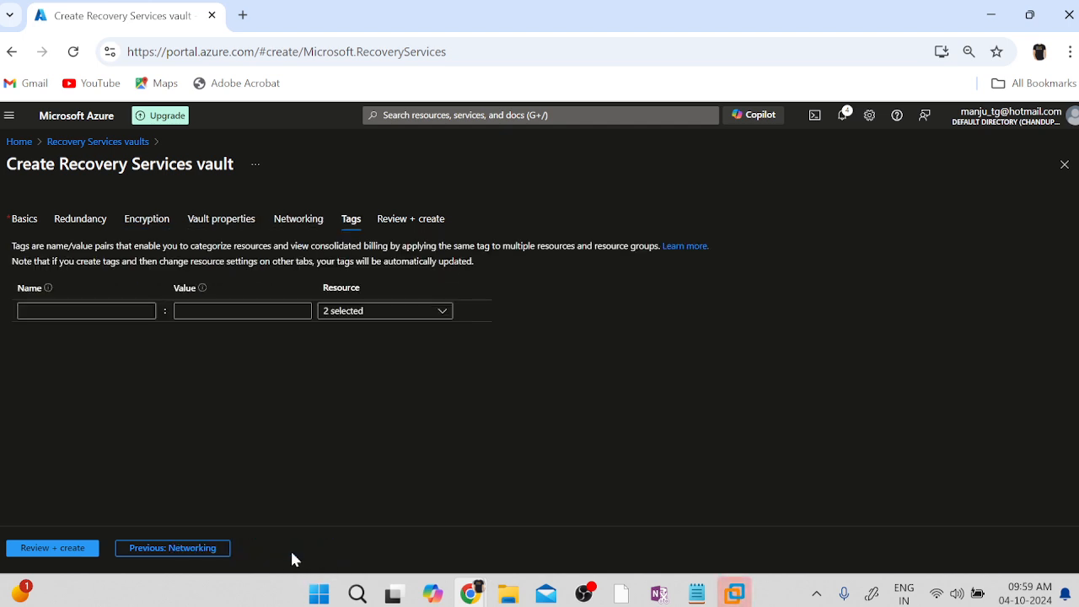
{"action": "left_click", "coordinate": [181, 553]}
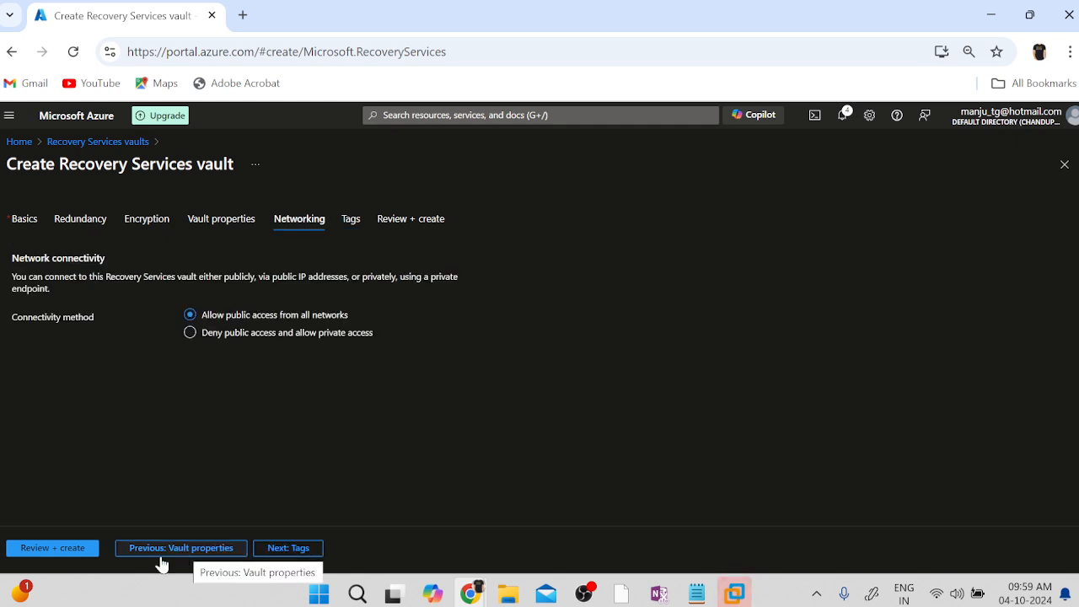
{"action": "left_click", "coordinate": [282, 555]}
{"action": "left_click", "coordinate": [207, 552]}
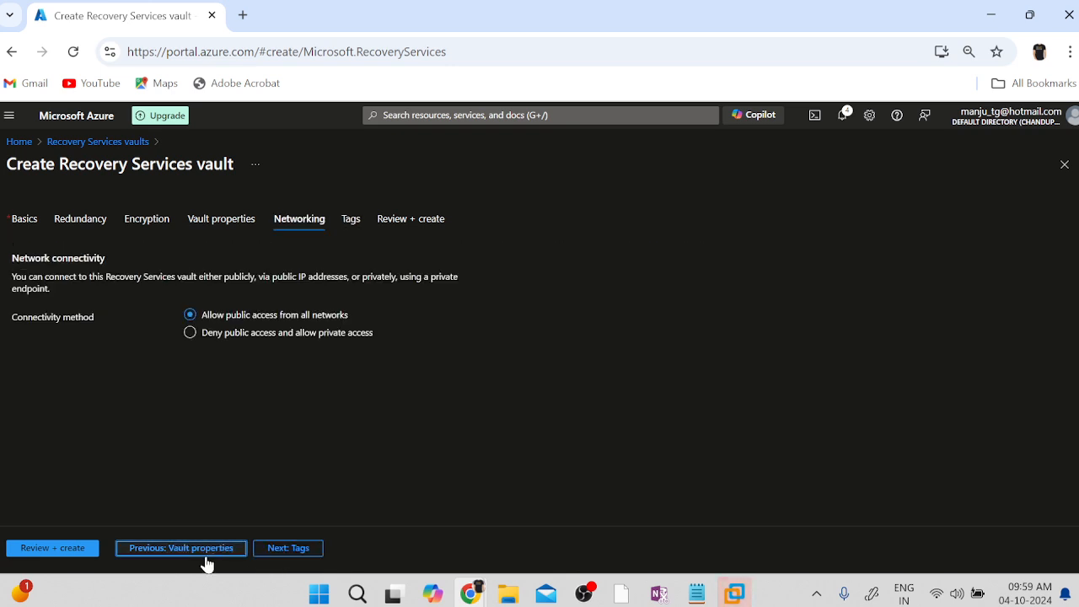
{"action": "left_click", "coordinate": [300, 548]}
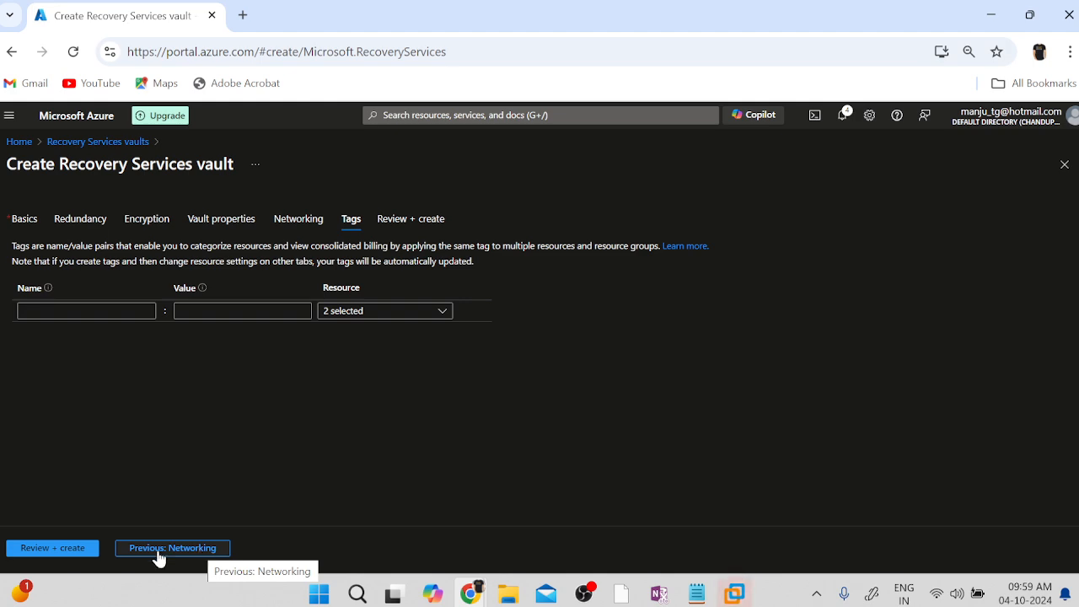
{"action": "left_click", "coordinate": [38, 552]}
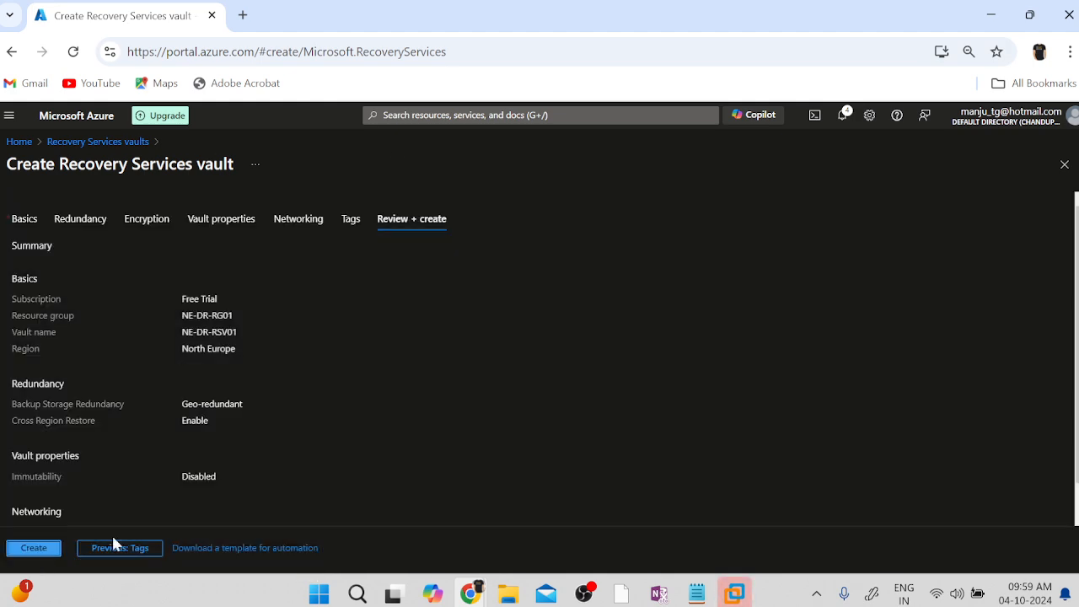
{"action": "left_click", "coordinate": [34, 549]}
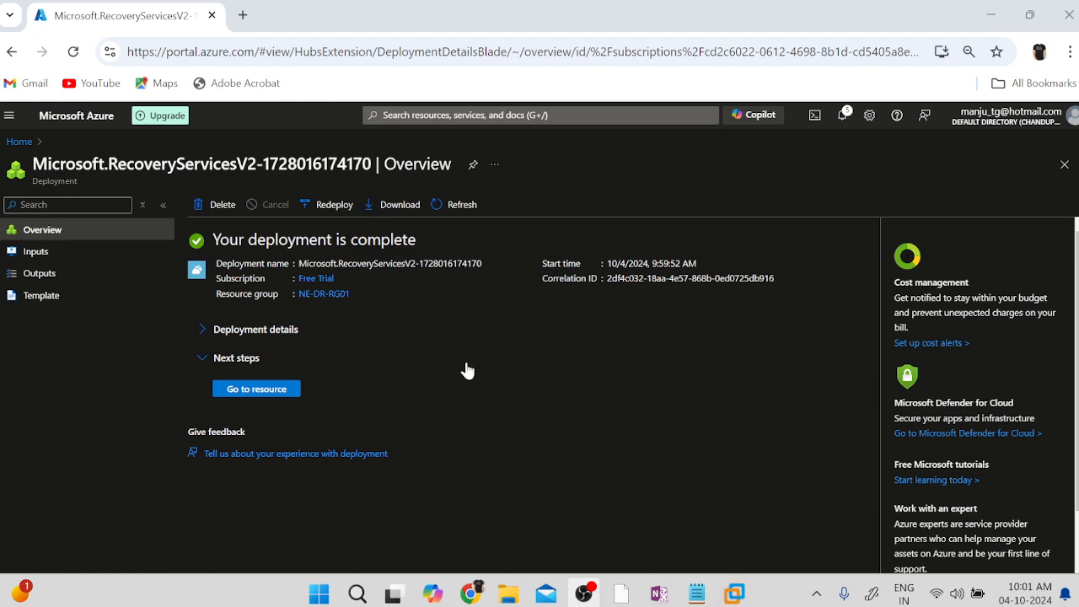
View the deployed vault's overview page, then return to the deployment and open its resource group NE-DR-RG01.
{"action": "left_click", "coordinate": [257, 390]}
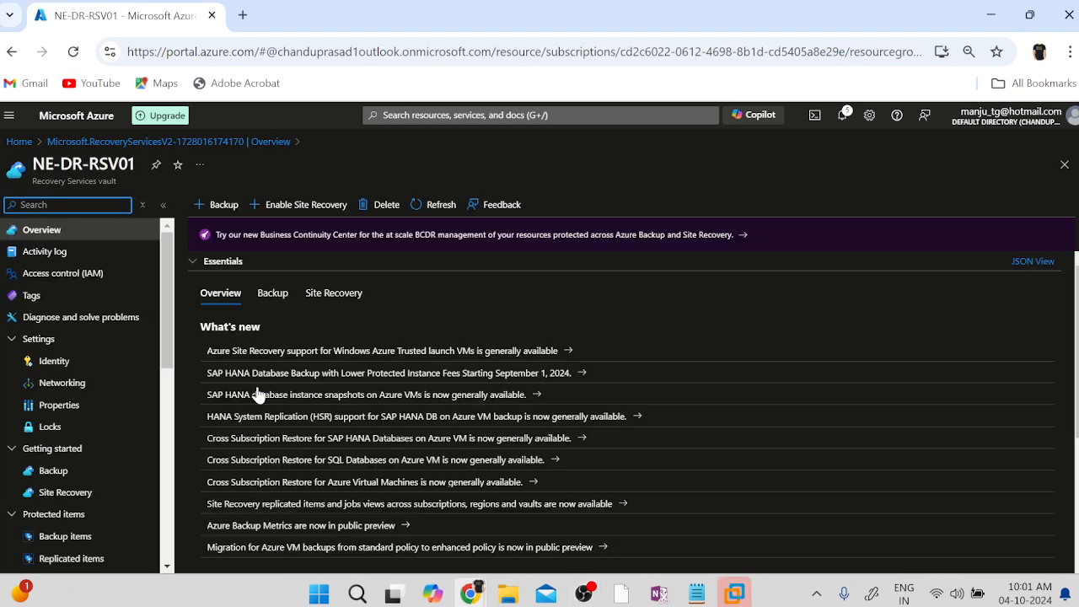
{"action": "triple_click", "coordinate": [57, 165]}
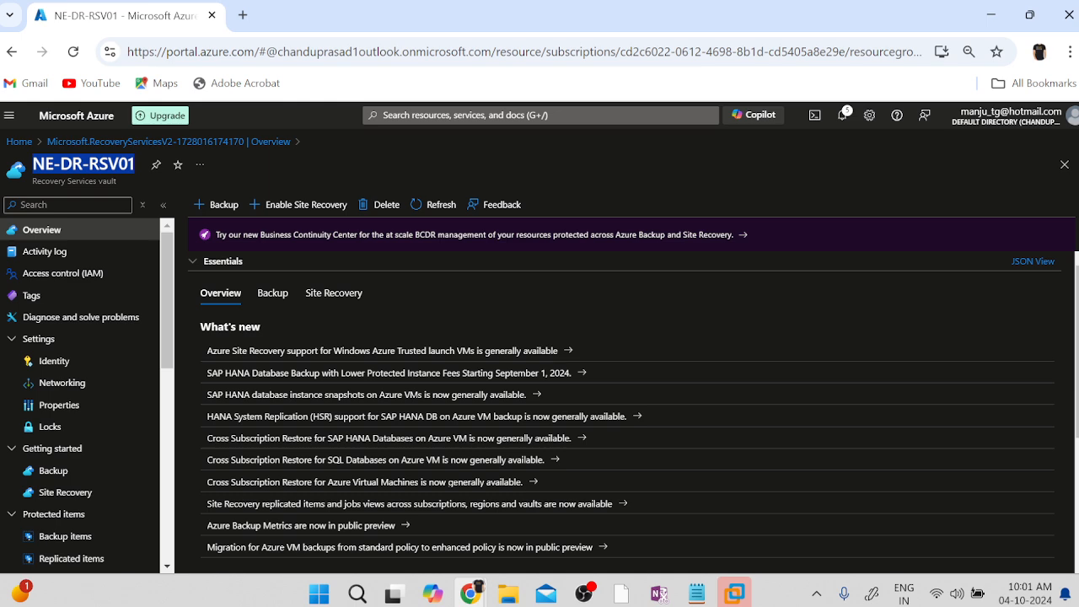
{"action": "left_click", "coordinate": [60, 144]}
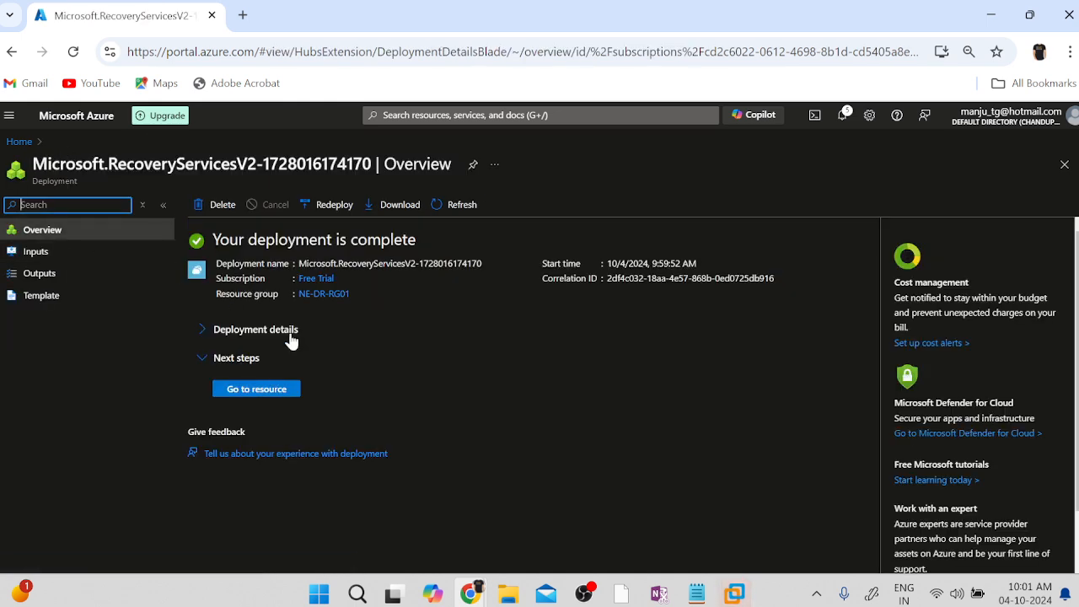
{"action": "left_click", "coordinate": [309, 295]}
Return to the Recovery Services vaults list and check the resource groups and locations of both vaults.
{"action": "left_click", "coordinate": [18, 142]}
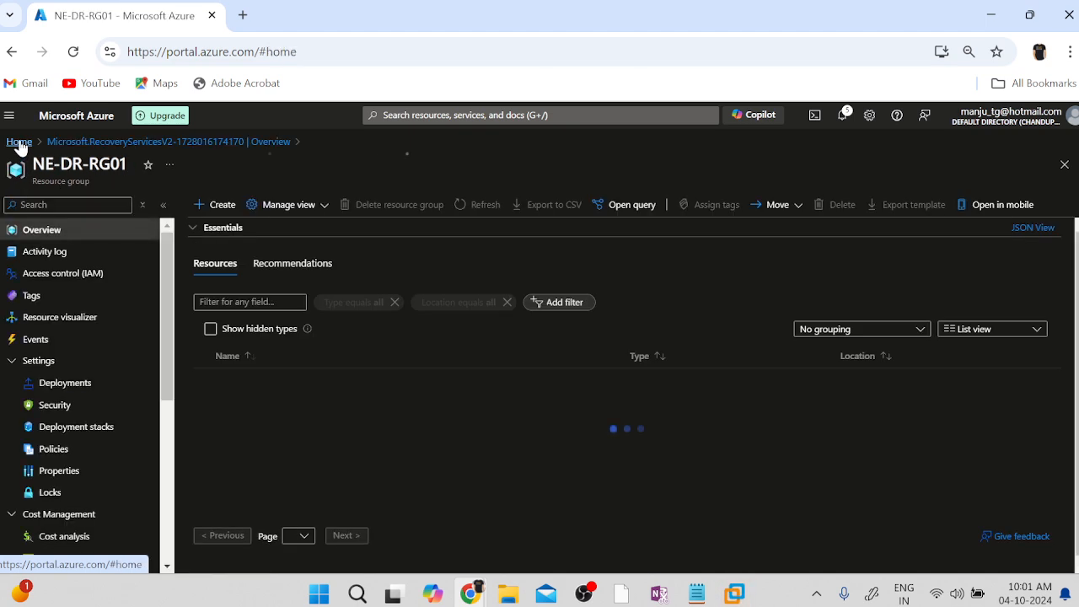
{"action": "left_click", "coordinate": [282, 478]}
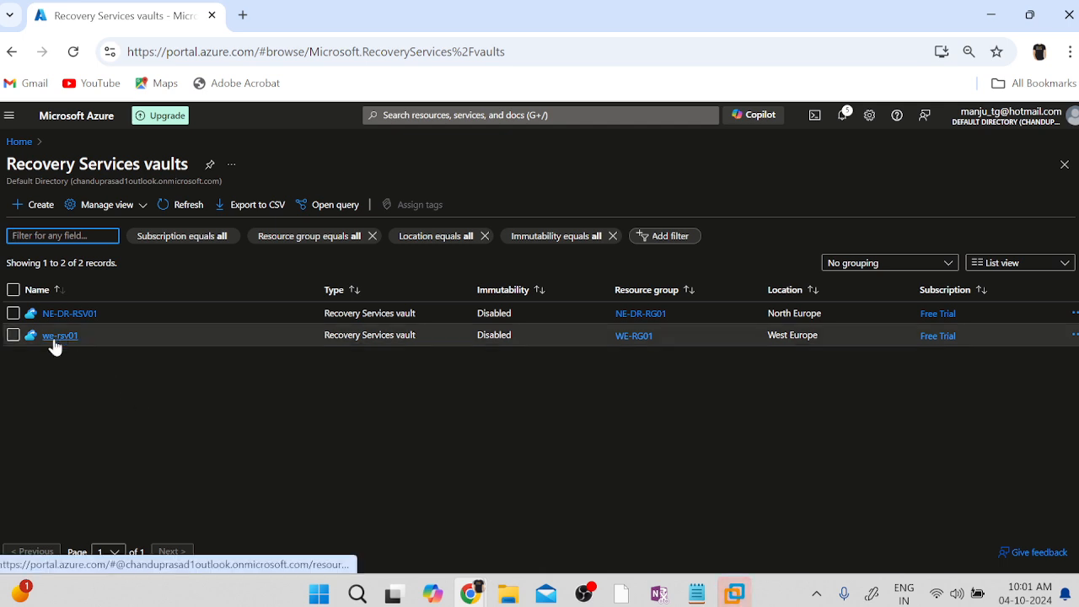
{"action": "left_click", "coordinate": [635, 344]}
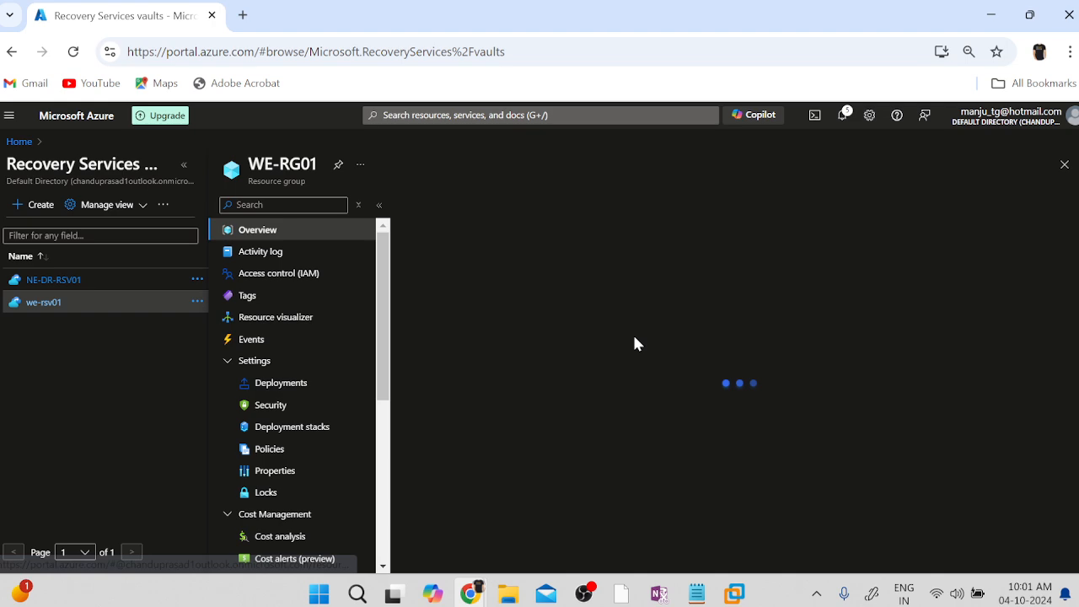
{"action": "left_click", "coordinate": [1065, 165]}
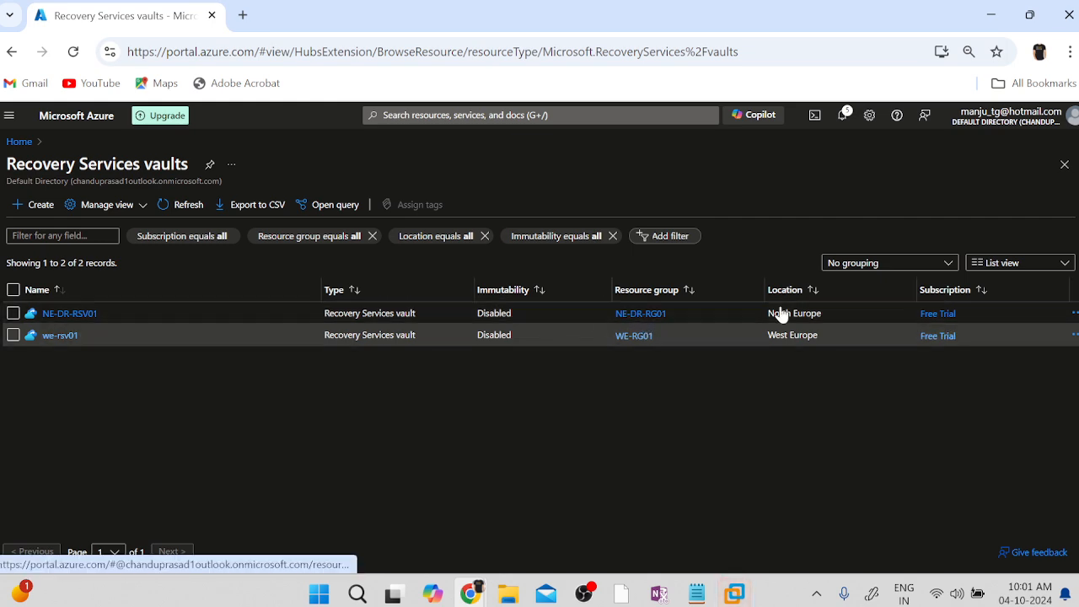
{"action": "left_click_drag", "start_coordinate": [822, 314], "coordinate": [767, 314]}
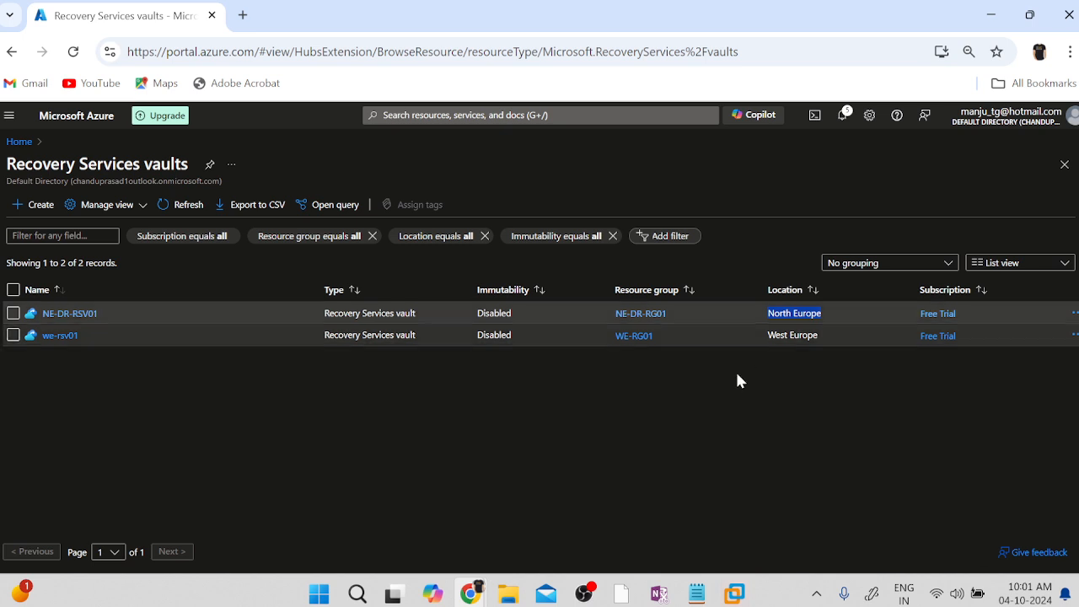
{"action": "left_click", "coordinate": [707, 472]}
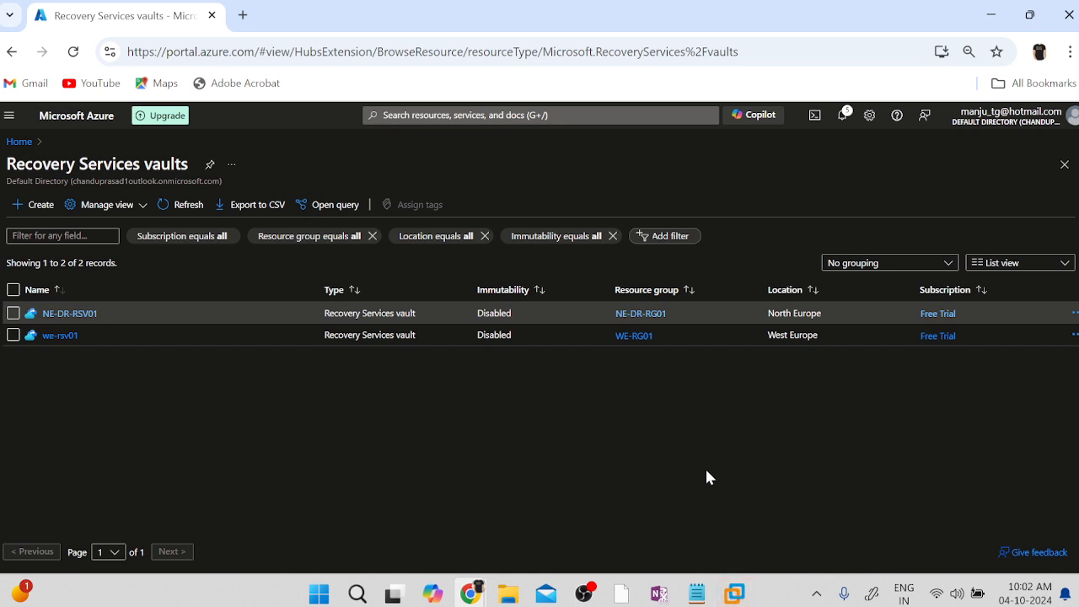
Open the NE-DR-RSV01 vault and examine its Site Recovery overview, including the infrastructure view.
{"action": "left_click", "coordinate": [73, 316]}
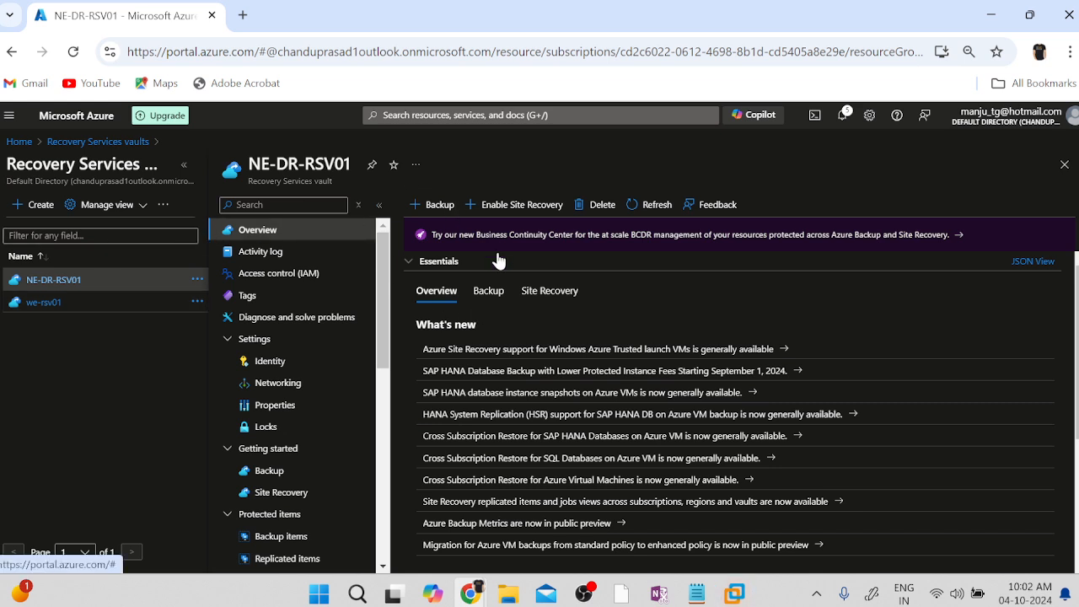
{"action": "left_click", "coordinate": [554, 302]}
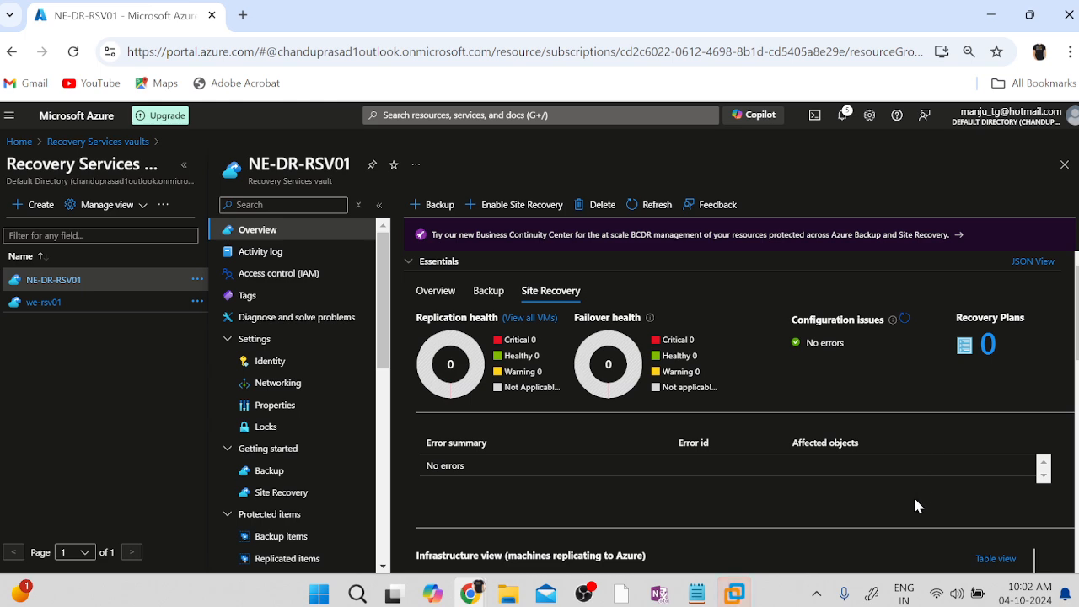
{"action": "scroll", "coordinate": [901, 516], "scroll_direction": "down", "scroll_amount": 2}
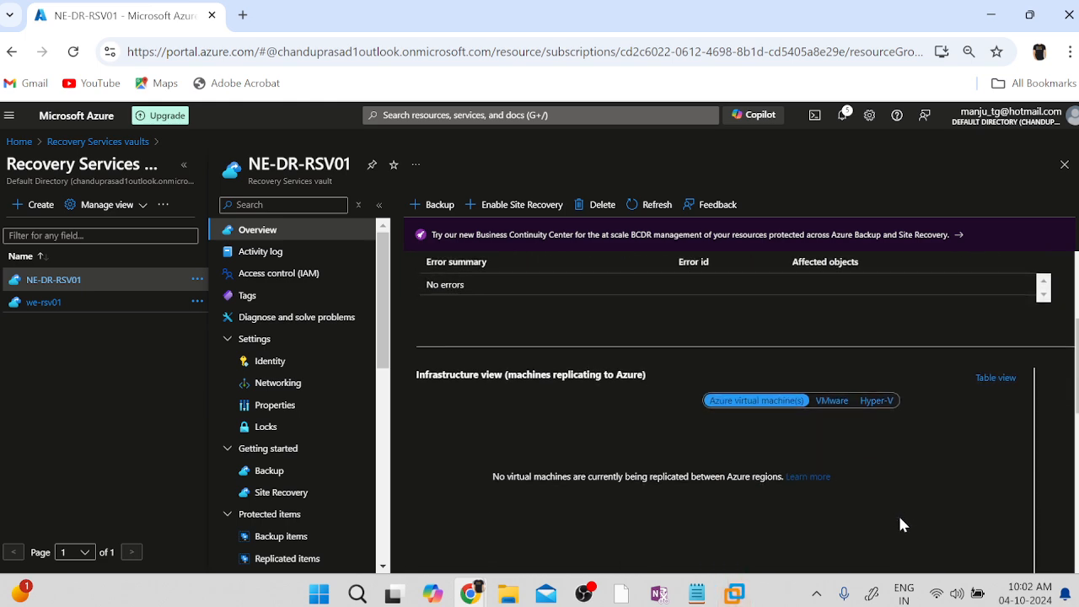
Examine the VMware and Hyper-V infrastructure views and the health summary in the vault's Site Recovery overview.
{"action": "scroll", "coordinate": [901, 525], "scroll_direction": "down", "scroll_amount": 1}
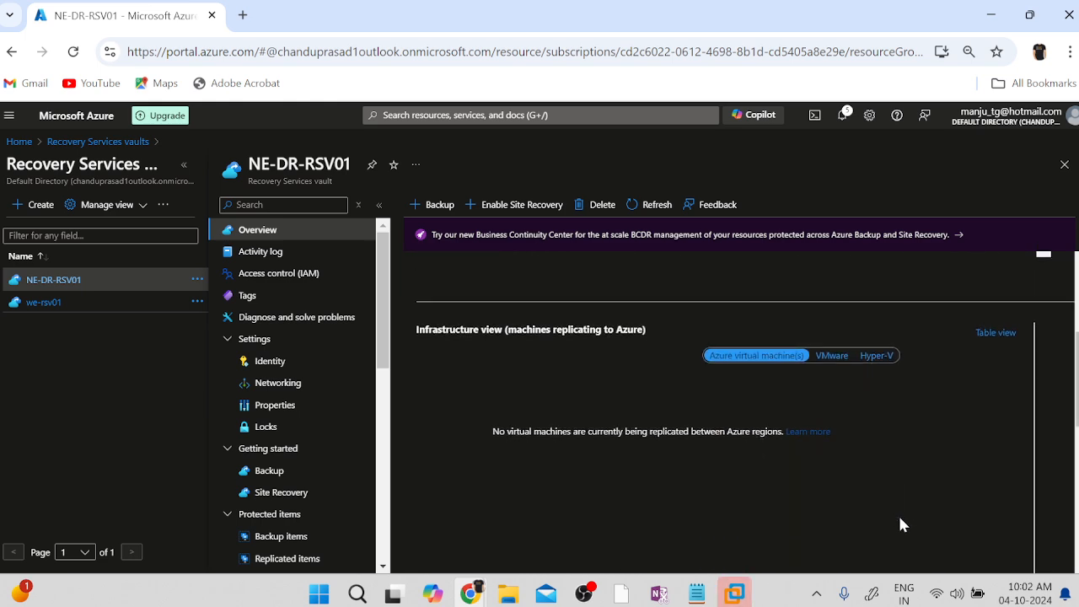
{"action": "left_click", "coordinate": [828, 363]}
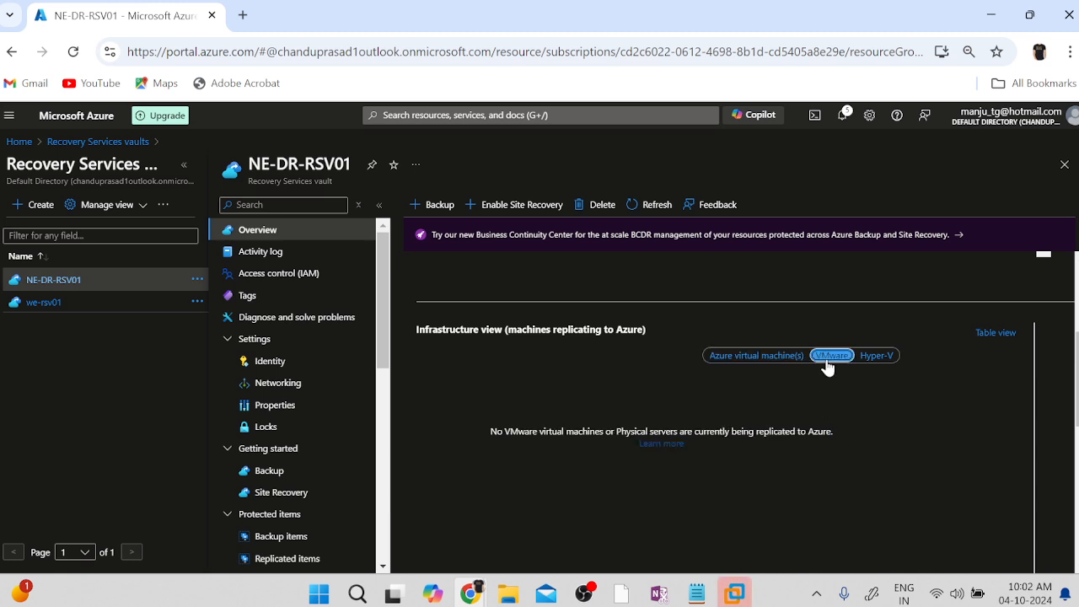
{"action": "left_click", "coordinate": [879, 356]}
{"action": "scroll", "coordinate": [919, 410], "scroll_direction": "up", "scroll_amount": 2}
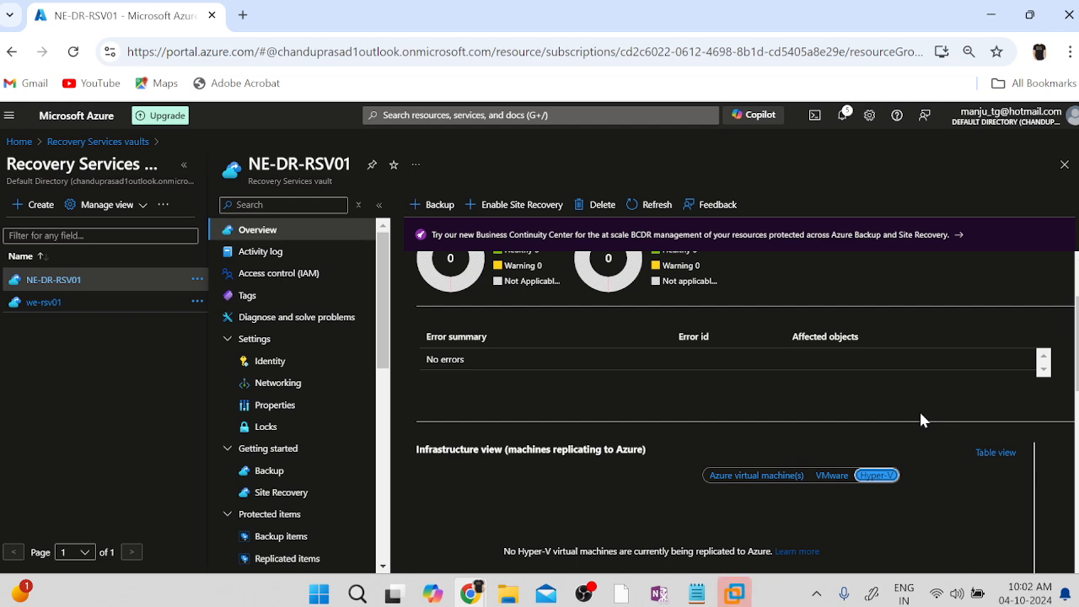
{"action": "scroll", "coordinate": [922, 419], "scroll_direction": "up", "scroll_amount": 2}
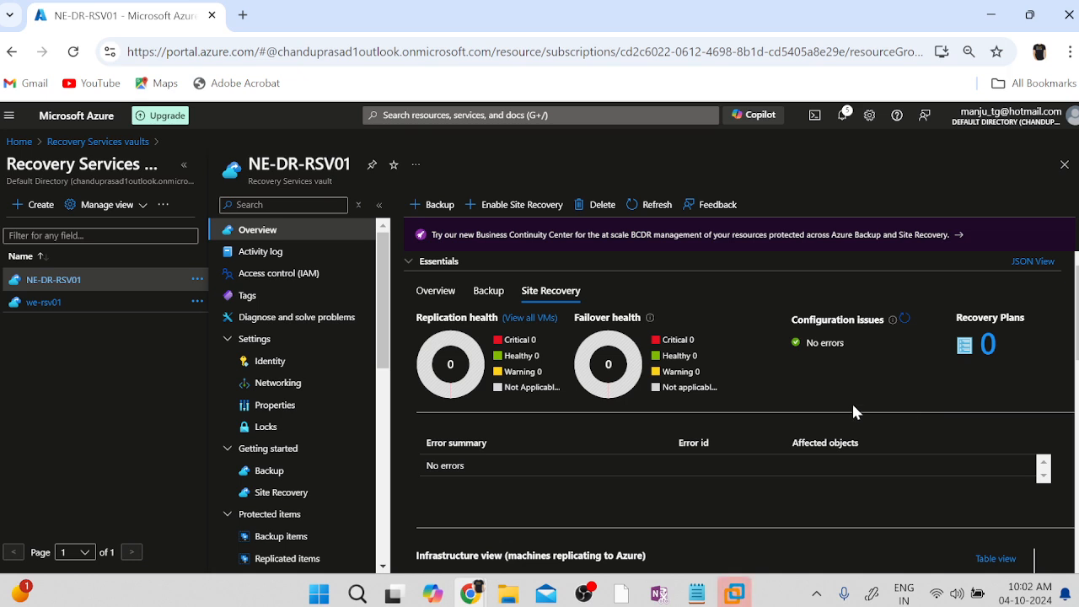
Open the vault's Site Recovery setup options and start enabling replication for Azure virtual machines.
{"action": "left_click", "coordinate": [501, 211]}
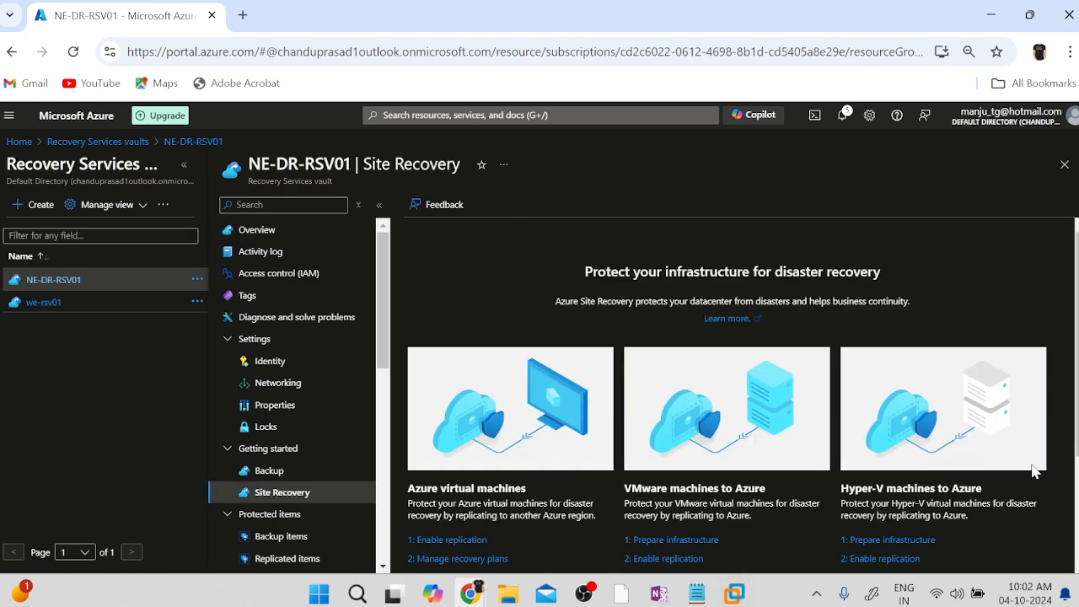
{"action": "scroll", "coordinate": [1024, 302], "scroll_direction": "down", "scroll_amount": 1}
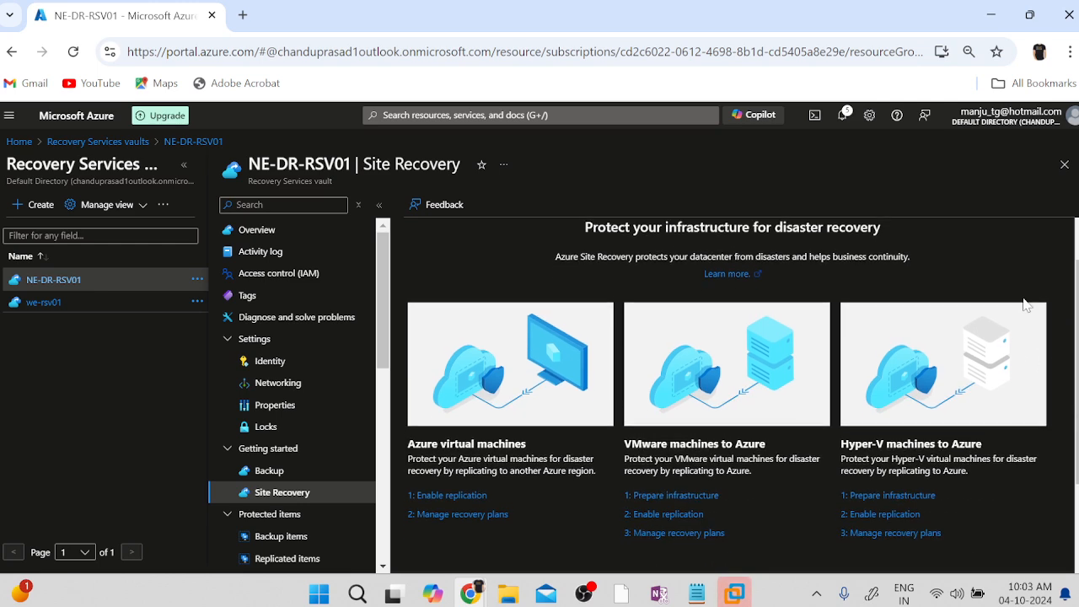
{"action": "scroll", "coordinate": [1026, 305], "scroll_direction": "up", "scroll_amount": 1}
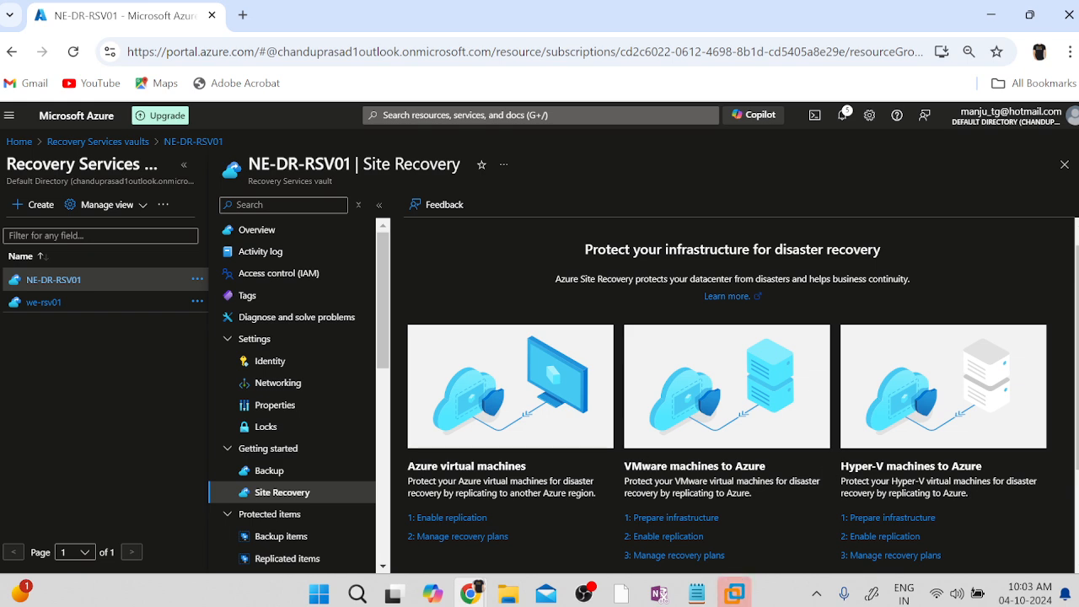
{"action": "triple_click", "coordinate": [911, 466]}
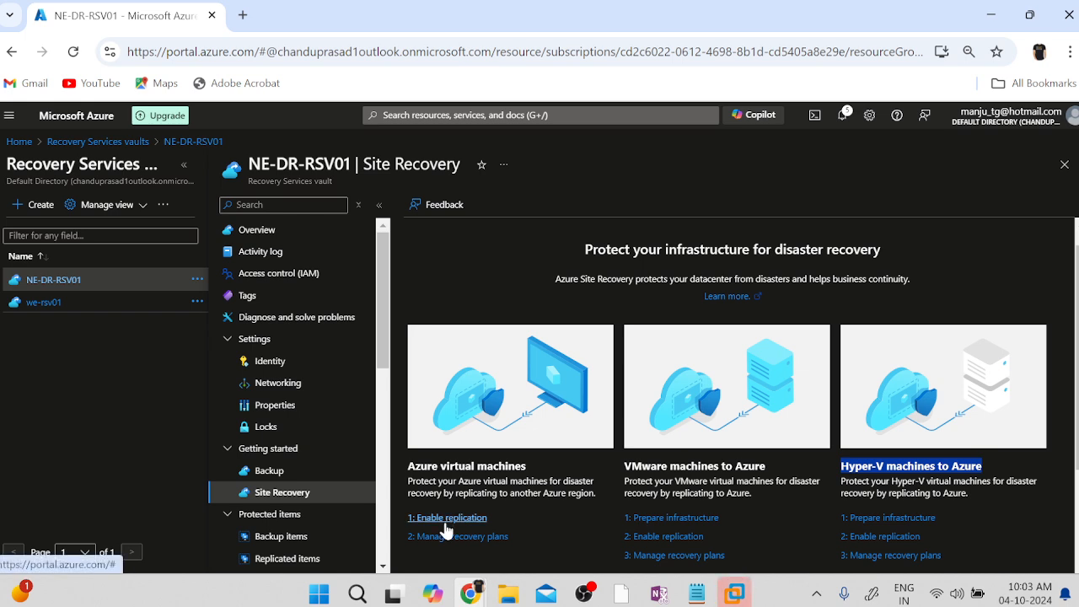
{"action": "triple_click", "coordinate": [465, 466]}
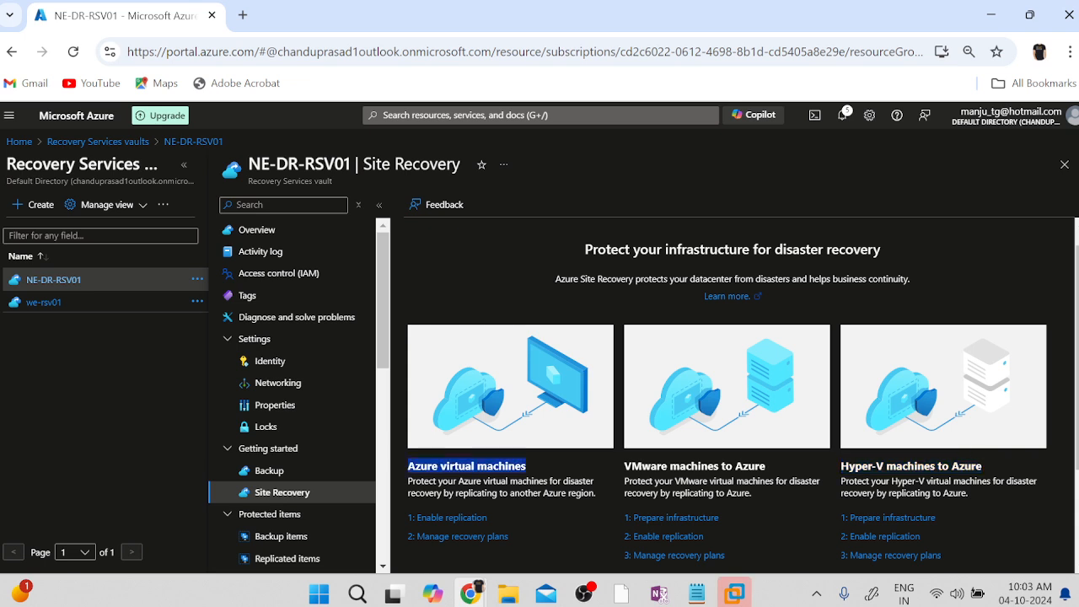
{"action": "left_click", "coordinate": [435, 519]}
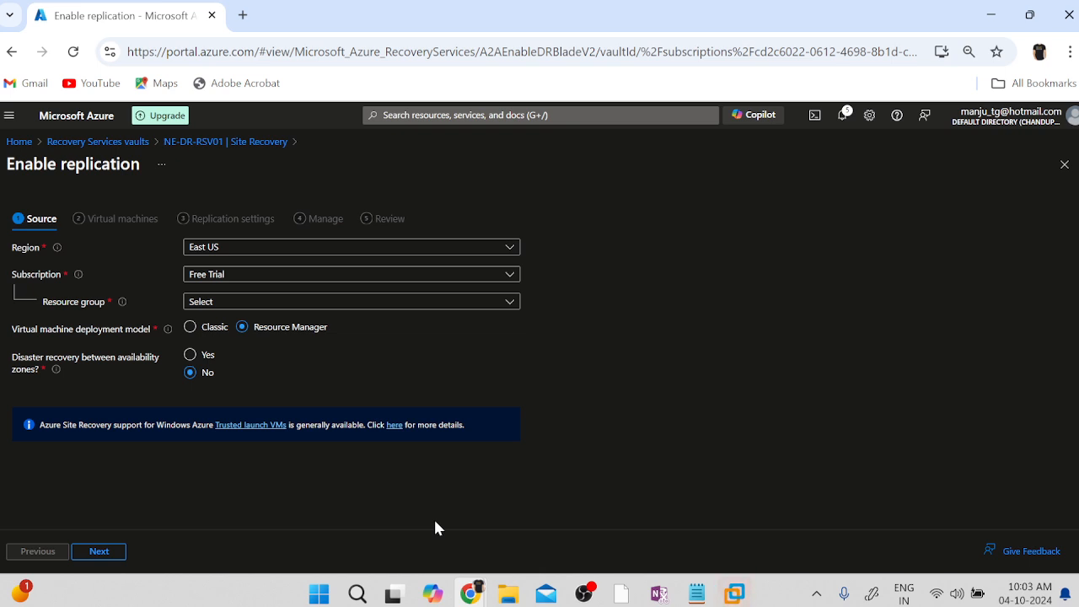
Set the replication source region to West Europe.
{"action": "left_click", "coordinate": [248, 251]}
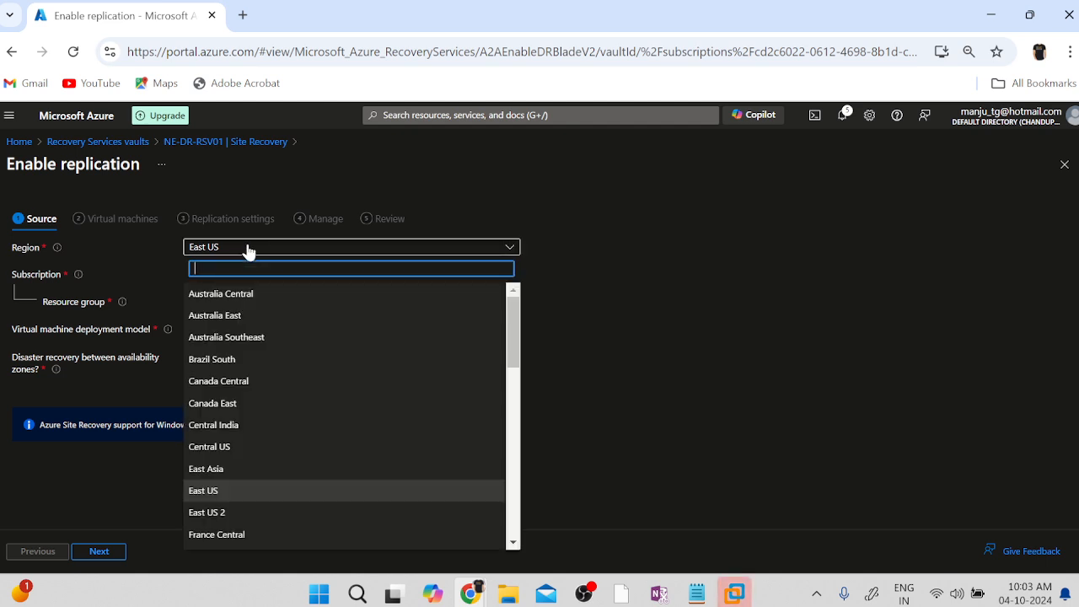
{"action": "type", "text": "we"}
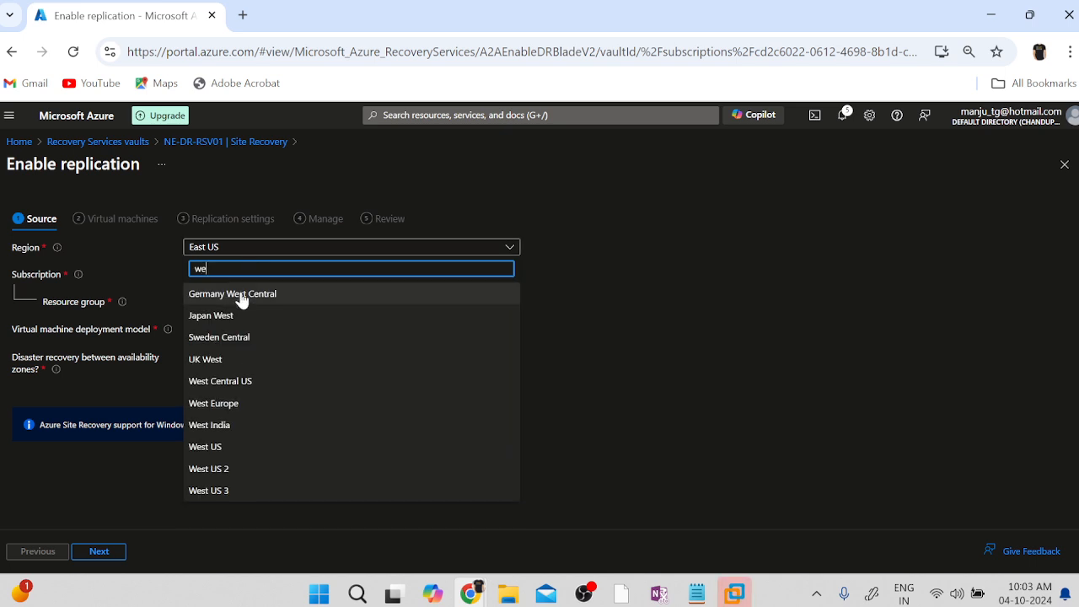
{"action": "type", "text": "s"}
{"action": "key", "text": "BackSpace"}
{"action": "key", "text": "BackSpace"}
{"action": "key", "text": "BackSpace"}
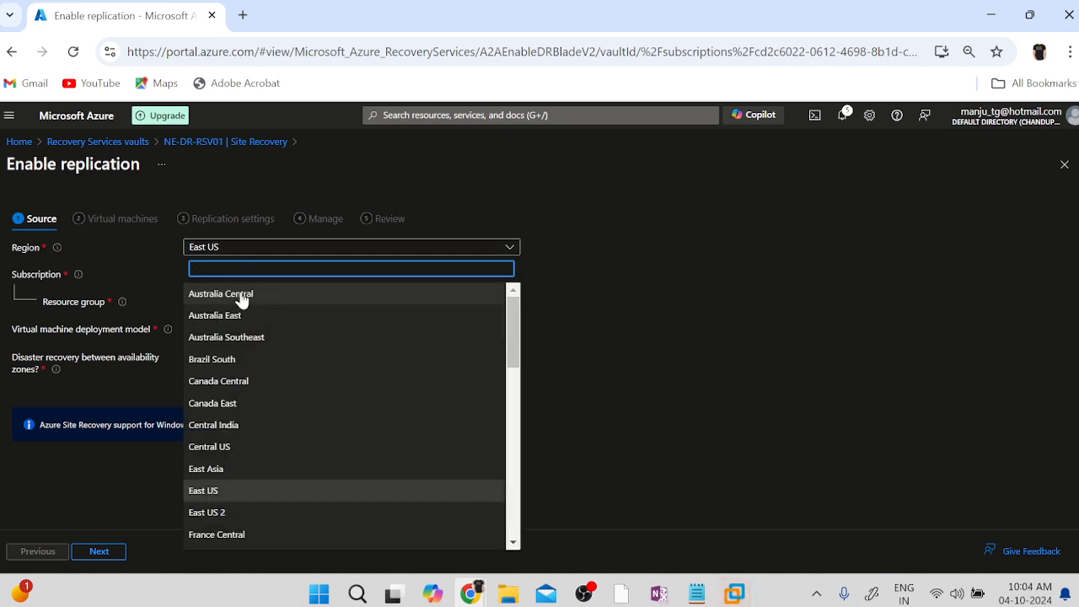
{"action": "type", "text": "ne"}
{"action": "key", "text": "BackSpace"}
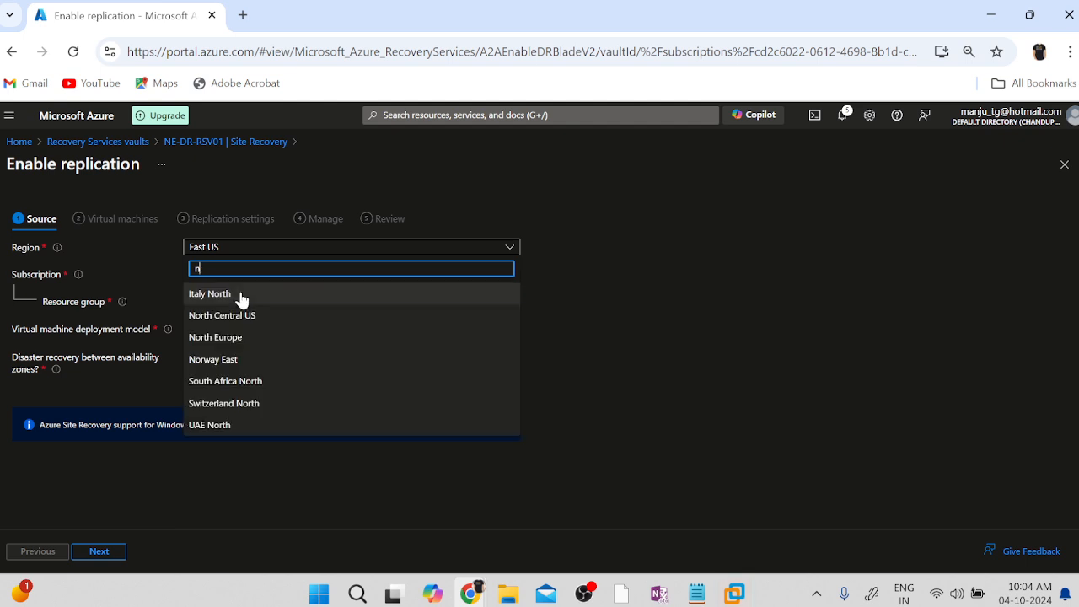
{"action": "key", "text": "BackSpace"}
{"action": "type", "text": "west"}
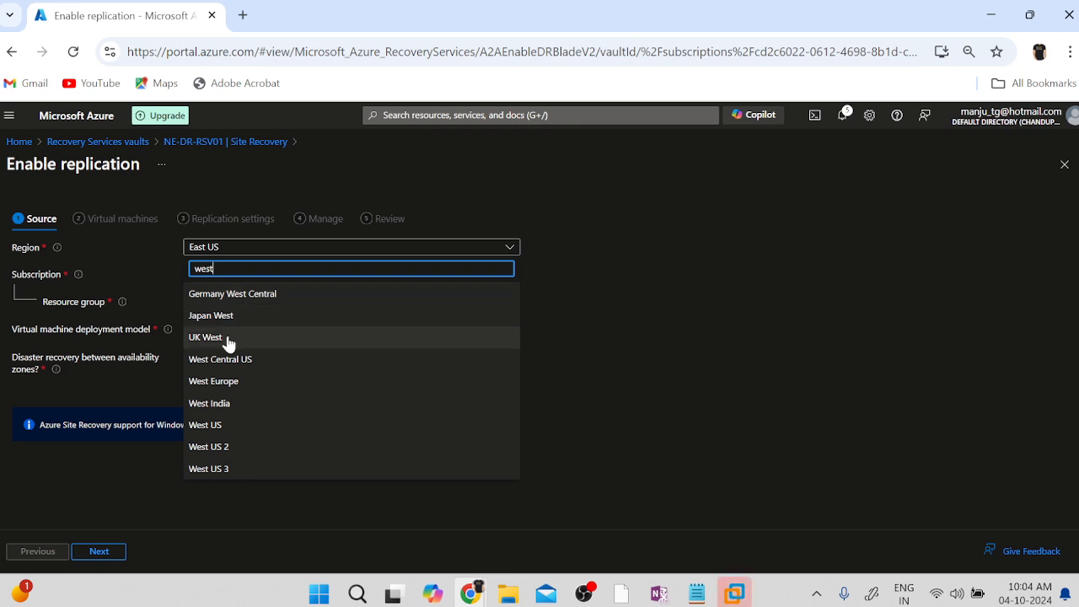
{"action": "left_click", "coordinate": [215, 382]}
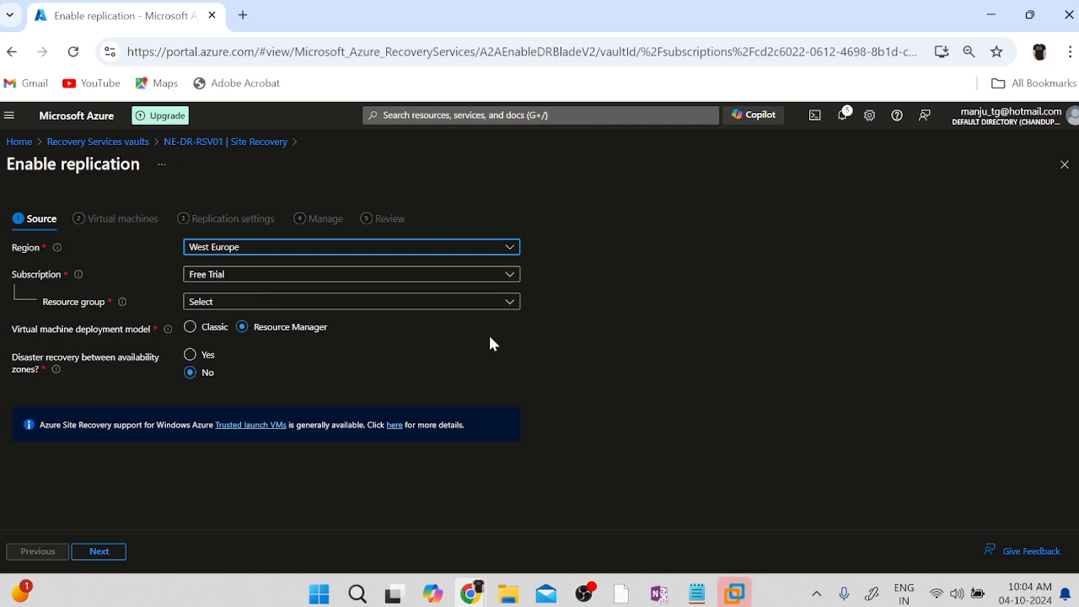
Keep the Free Trial subscription and Resource Manager deployment model, and set the source resource group to WE-RG01.
{"action": "left_click", "coordinate": [281, 283]}
{"action": "left_click", "coordinate": [570, 343]}
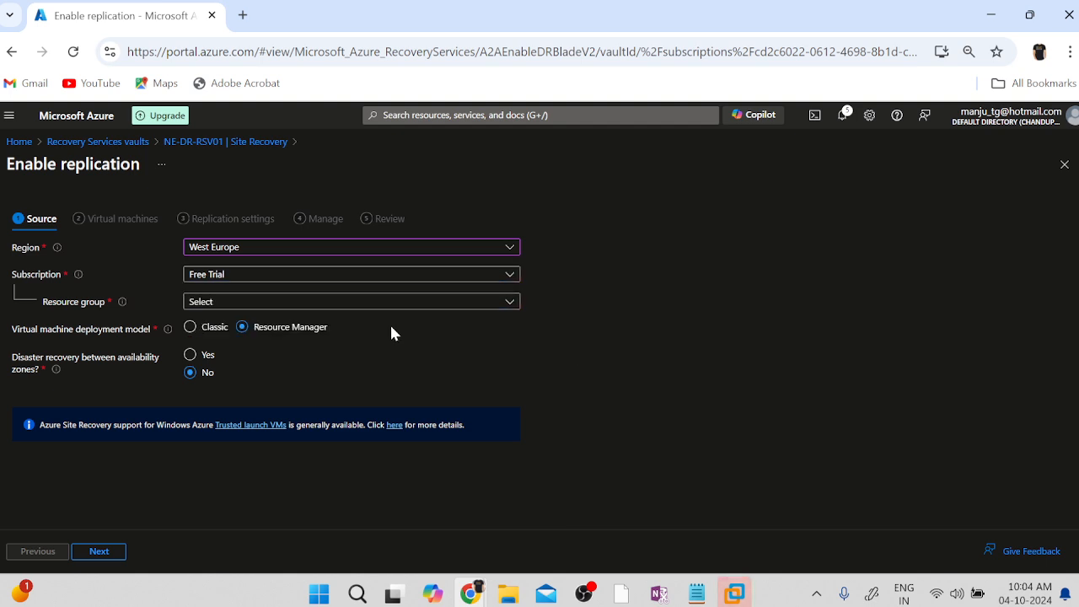
{"action": "left_click", "coordinate": [270, 307]}
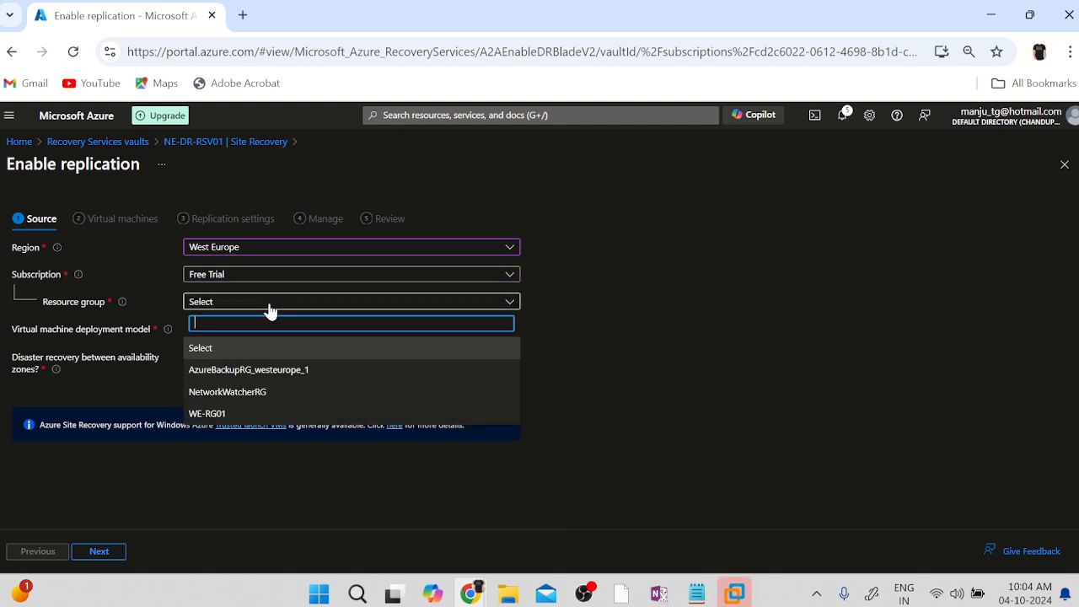
{"action": "left_click", "coordinate": [205, 414]}
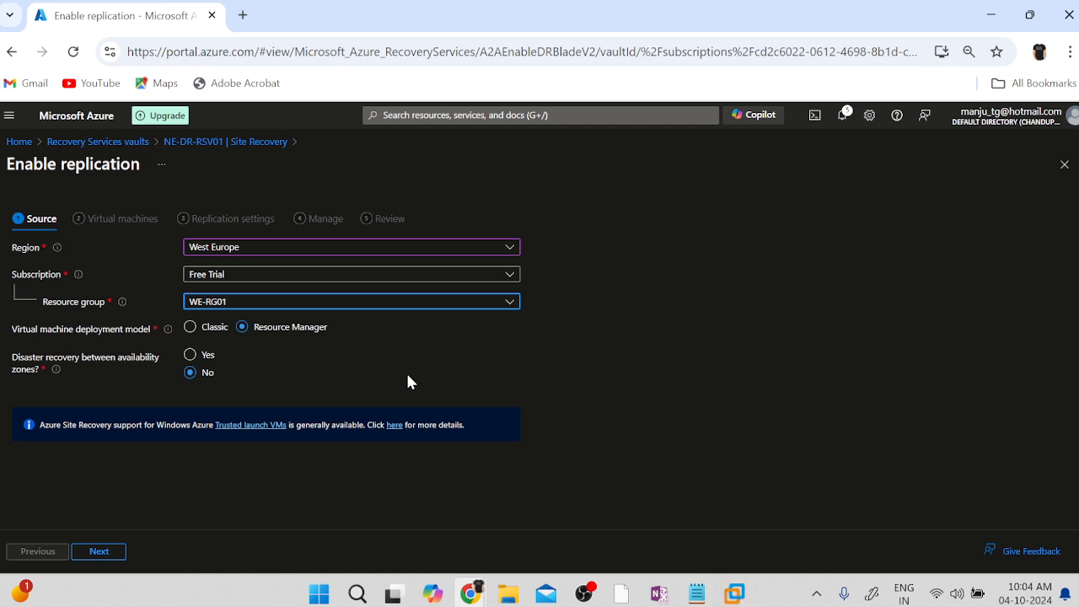
{"action": "left_click", "coordinate": [264, 334]}
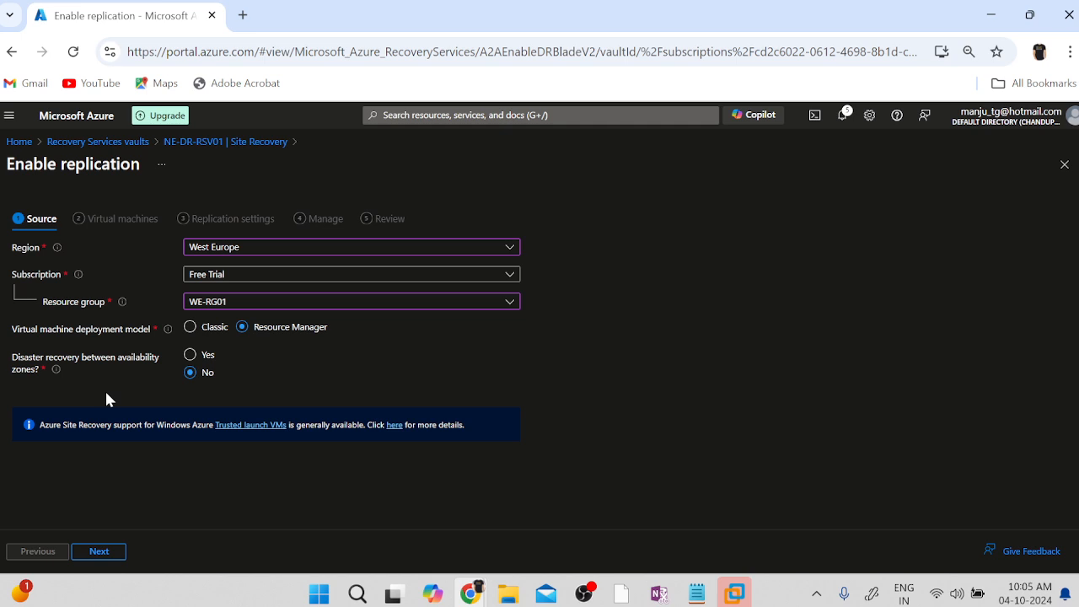
Check the WE-VM01 virtual machine's overview in a second portal tab, and return to the replication setup.
{"action": "right_click", "coordinate": [152, 17]}
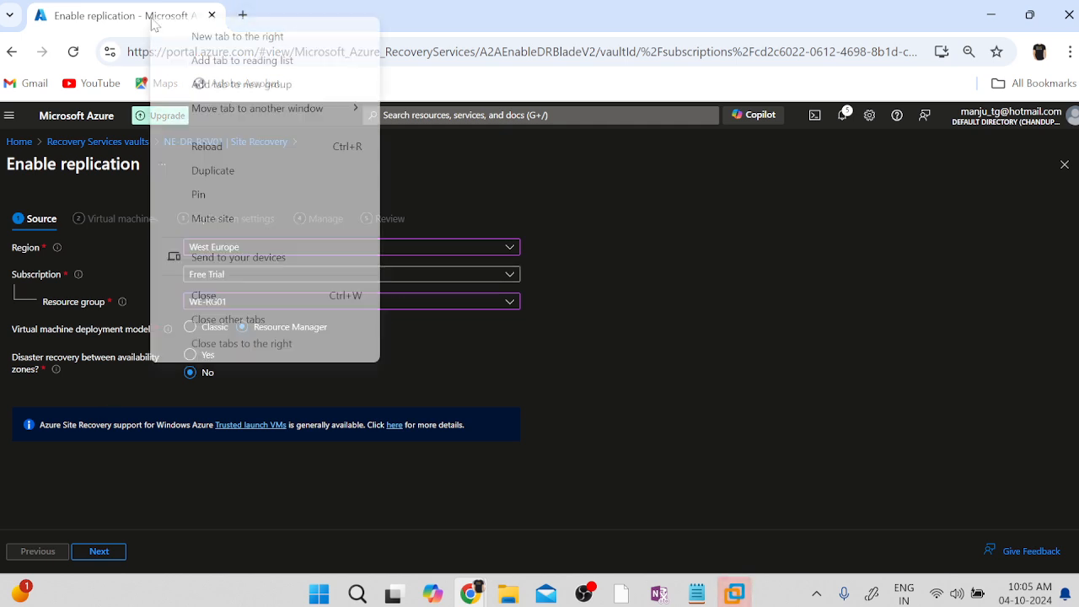
{"action": "left_click", "coordinate": [229, 177]}
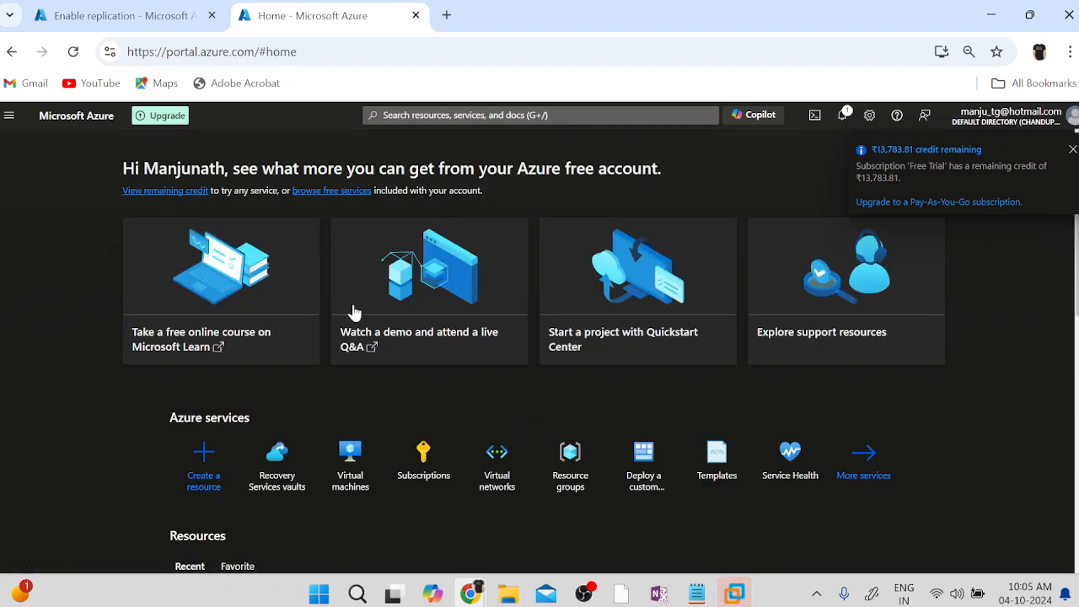
{"action": "left_click", "coordinate": [354, 452]}
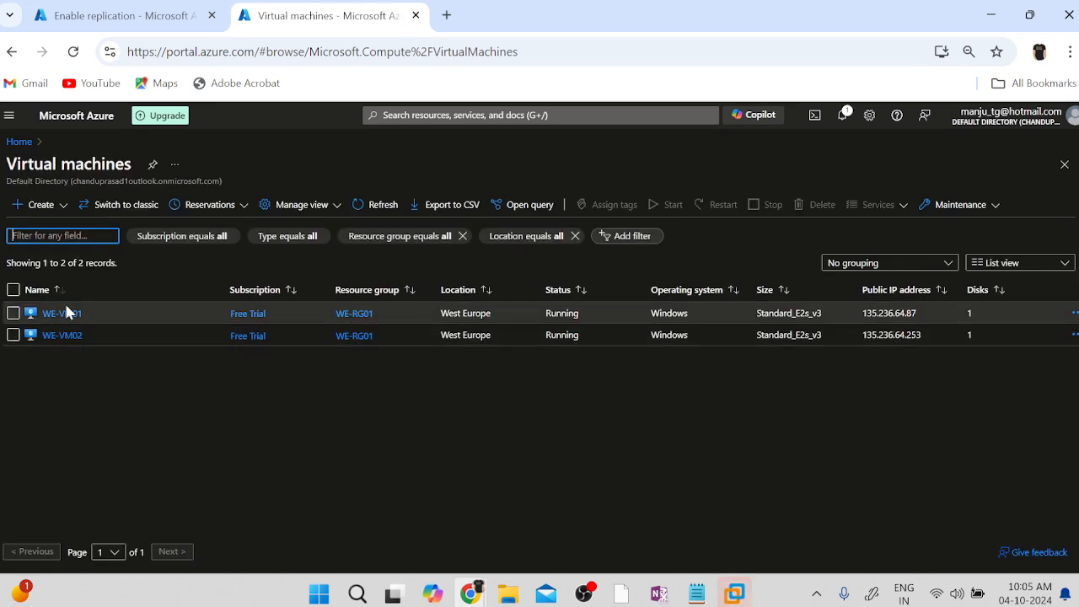
{"action": "left_click", "coordinate": [65, 312]}
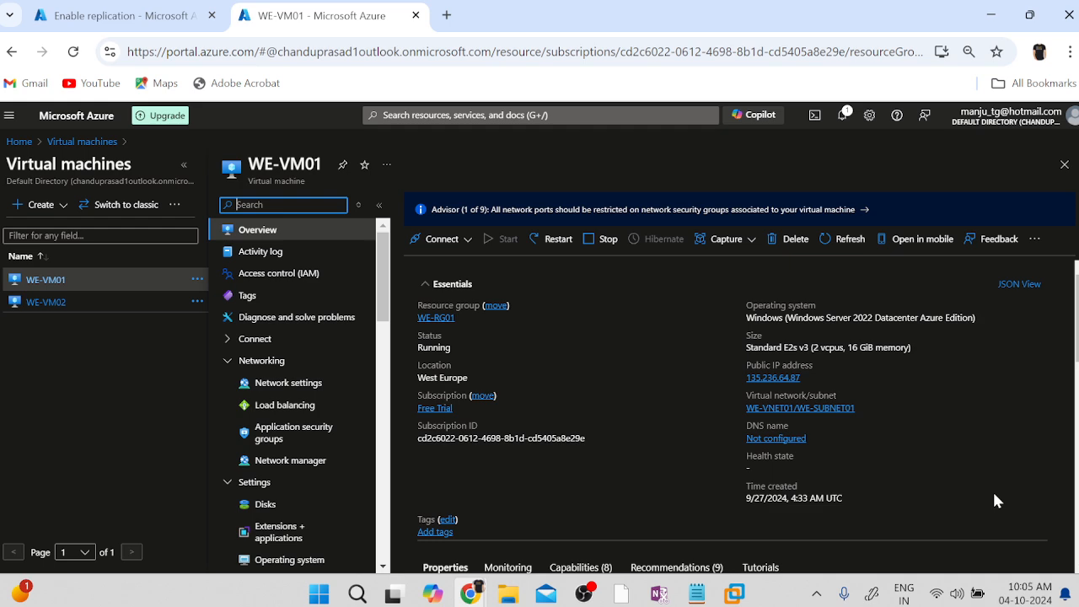
{"action": "left_click", "coordinate": [106, 10]}
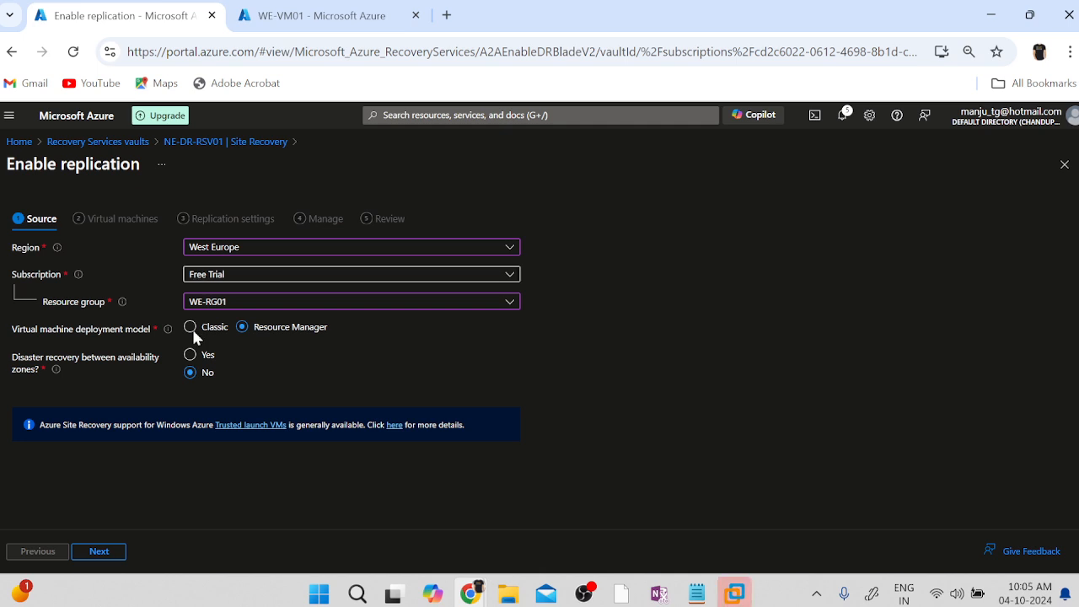
Continue to the virtual machines stage, try to proceed with WE-VM01 and WE-VM02 selected, and leave only WE-VM01 selected.
{"action": "left_click", "coordinate": [97, 559]}
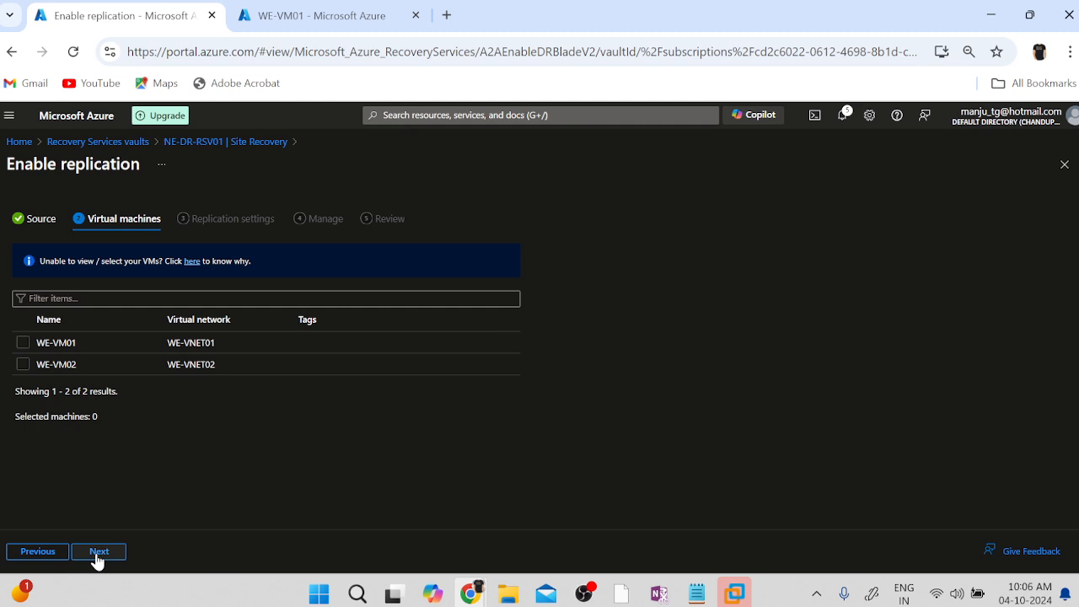
{"action": "left_click", "coordinate": [23, 343]}
{"action": "left_click", "coordinate": [23, 365]}
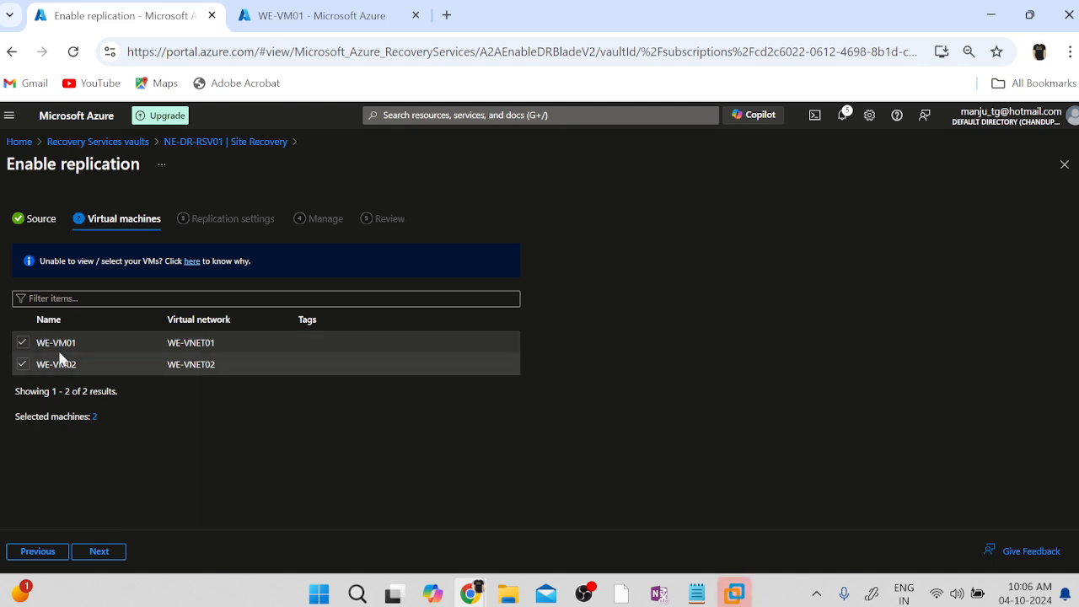
{"action": "left_click", "coordinate": [86, 556]}
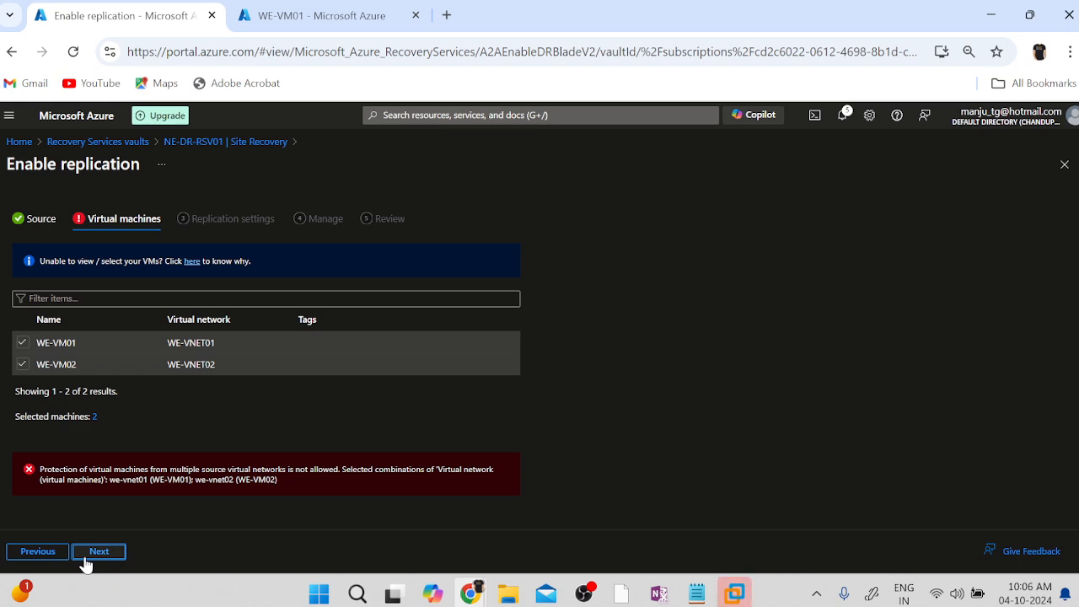
{"action": "left_click", "coordinate": [22, 364]}
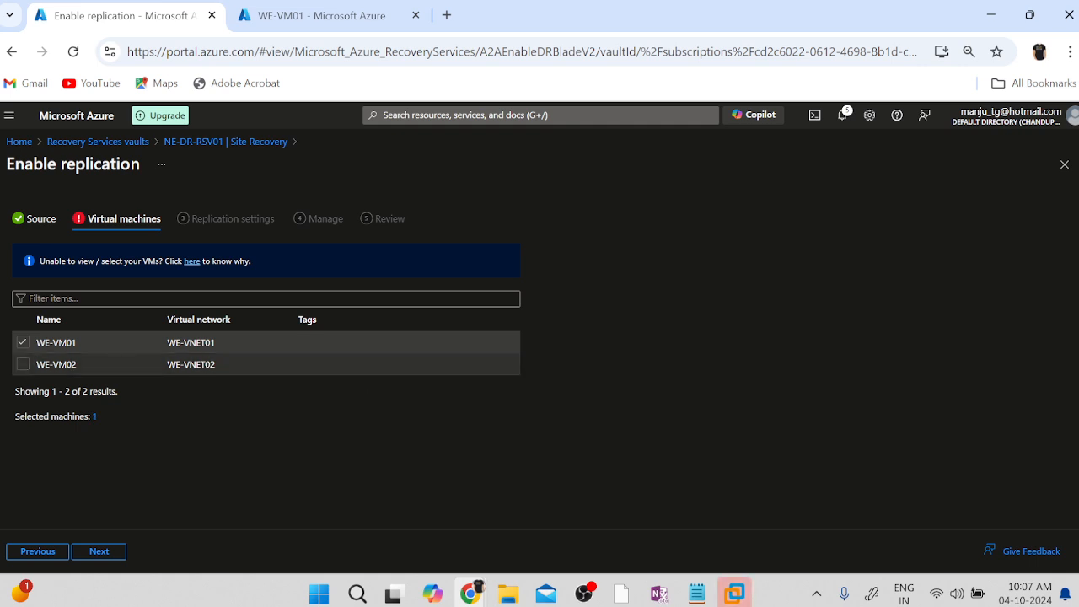
Compare the virtual networks and subnets in the network settings of WE-VM01 and WE-VM02.
{"action": "left_click", "coordinate": [379, 9]}
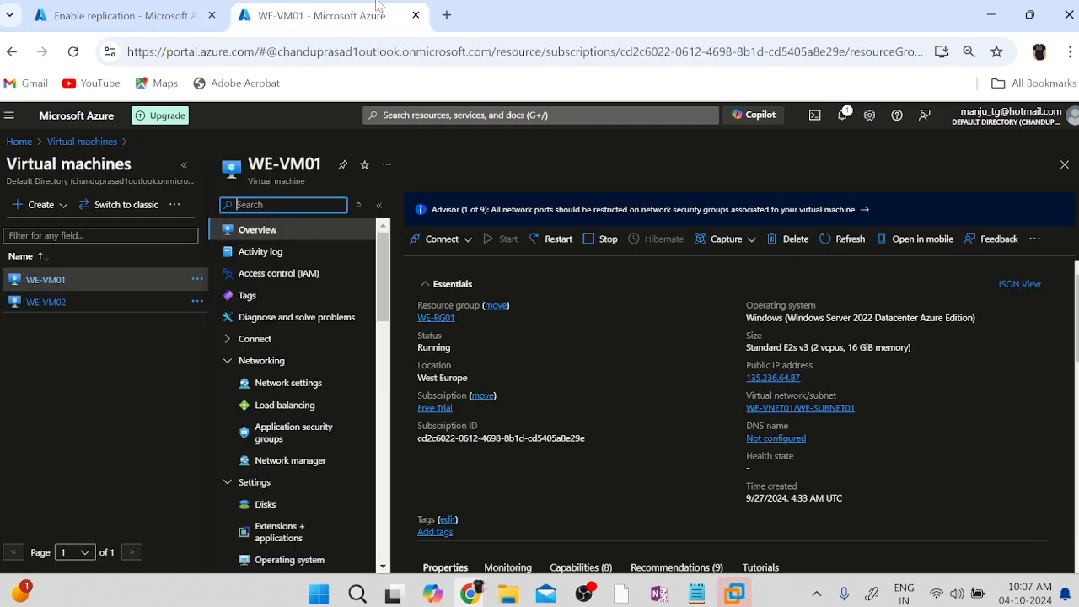
{"action": "left_click", "coordinate": [82, 141]}
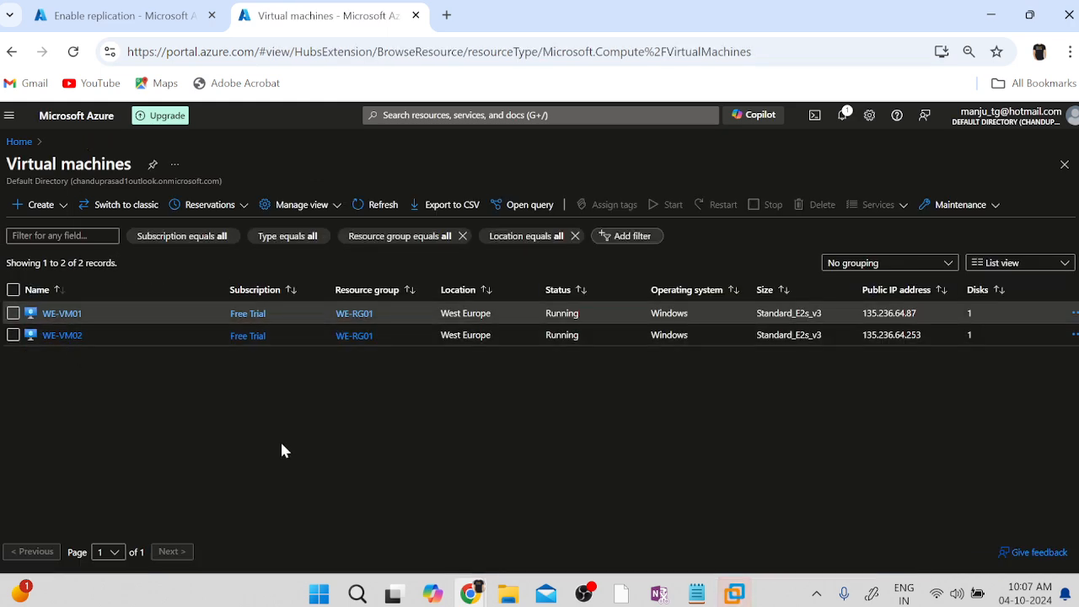
{"action": "left_click", "coordinate": [73, 314]}
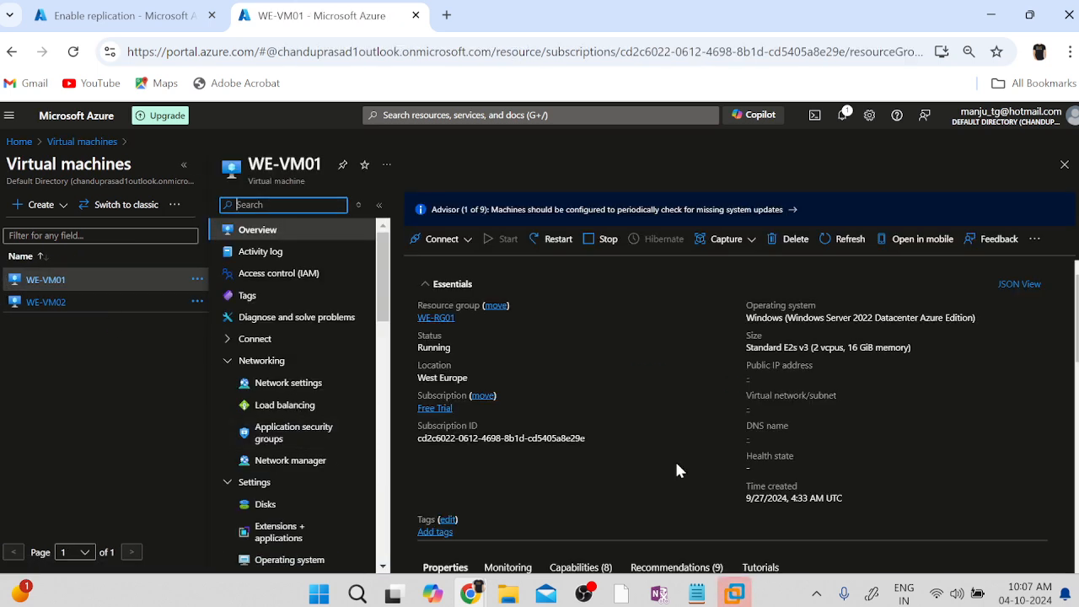
{"action": "scroll", "coordinate": [299, 403], "scroll_direction": "down", "scroll_amount": 1}
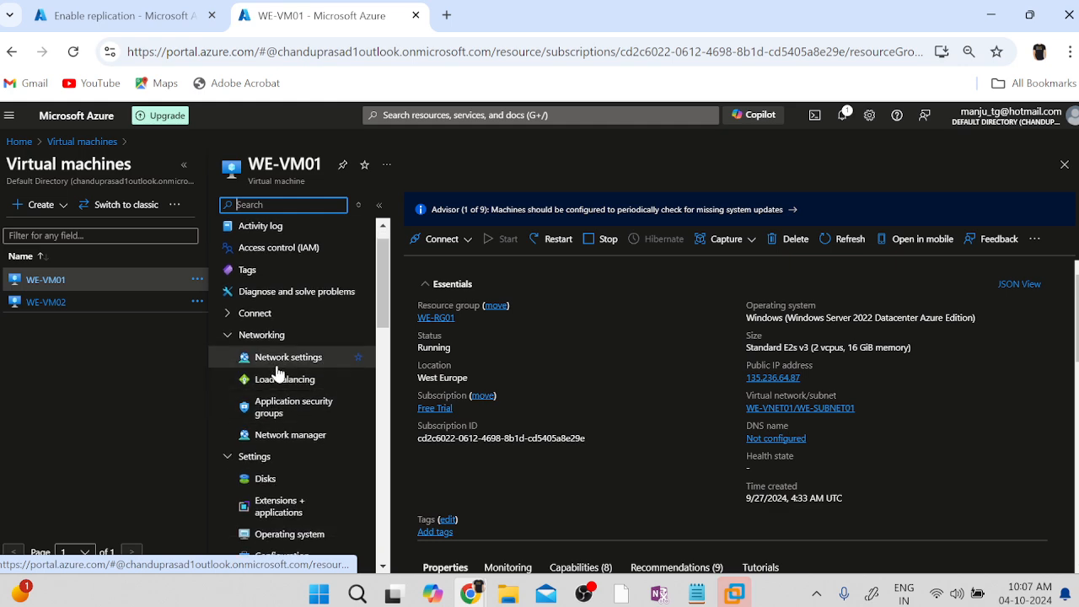
{"action": "left_click", "coordinate": [278, 373]}
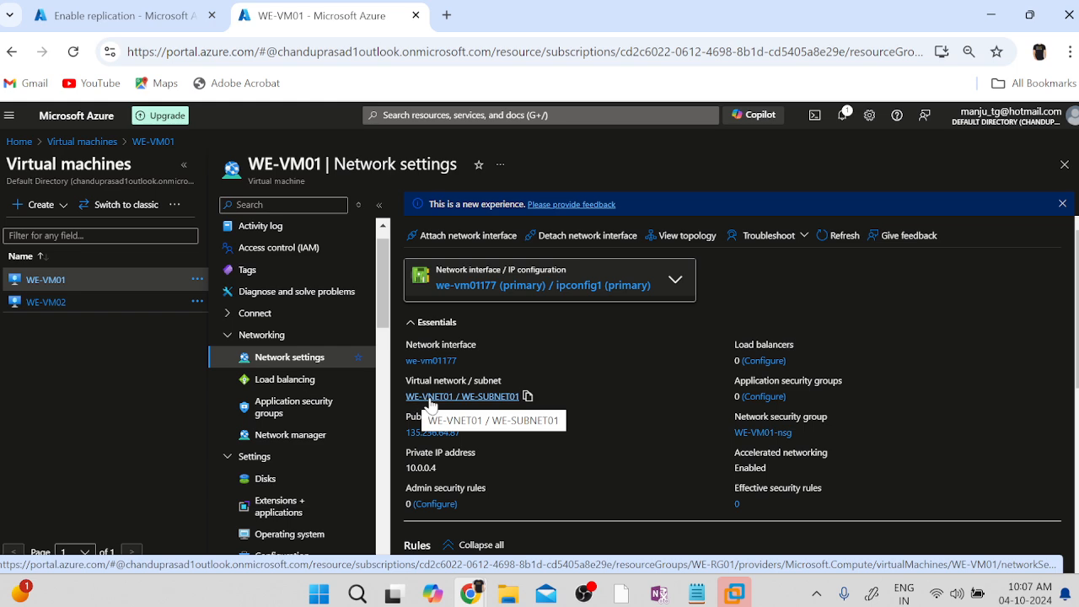
{"action": "left_click", "coordinate": [44, 302]}
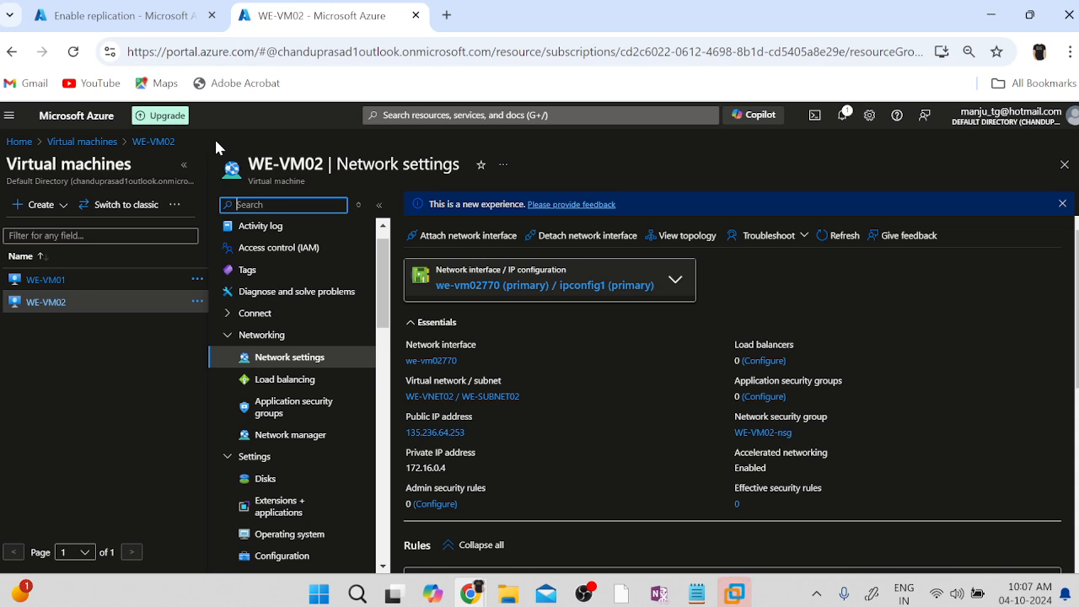
Return to the replication setup and try to proceed with both WE-VM01 and WE-VM02 selected.
{"action": "left_click", "coordinate": [80, 12]}
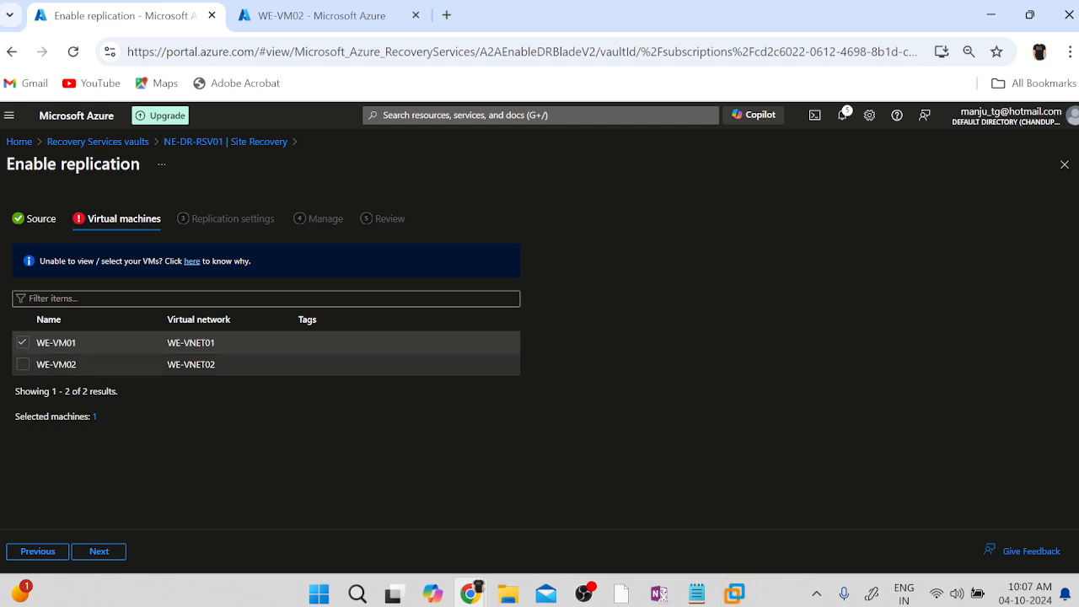
{"action": "left_click", "coordinate": [22, 362]}
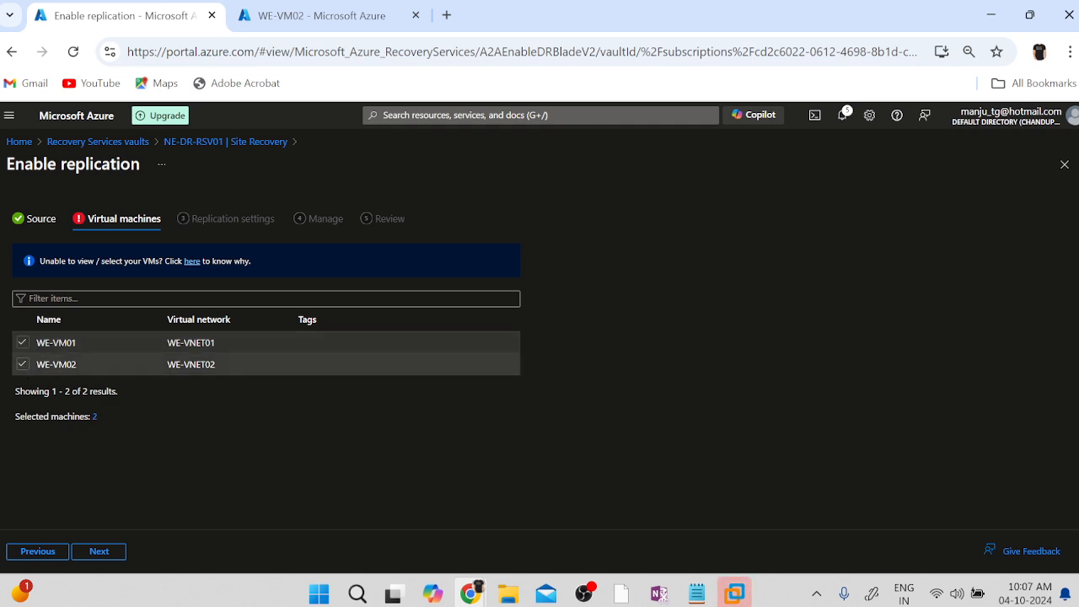
{"action": "left_click", "coordinate": [200, 340]}
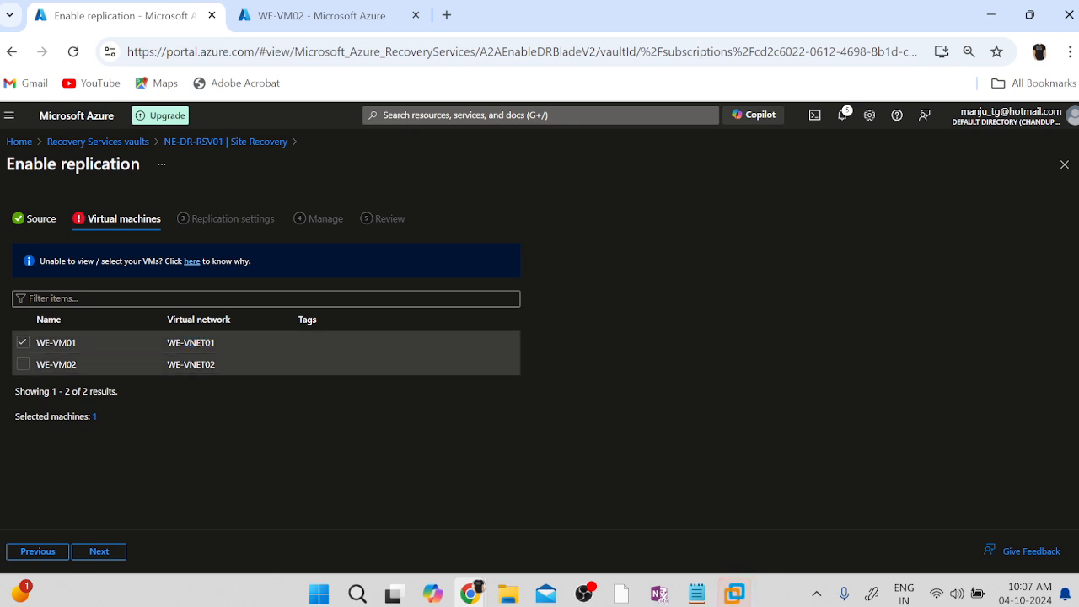
{"action": "left_click", "coordinate": [196, 364]}
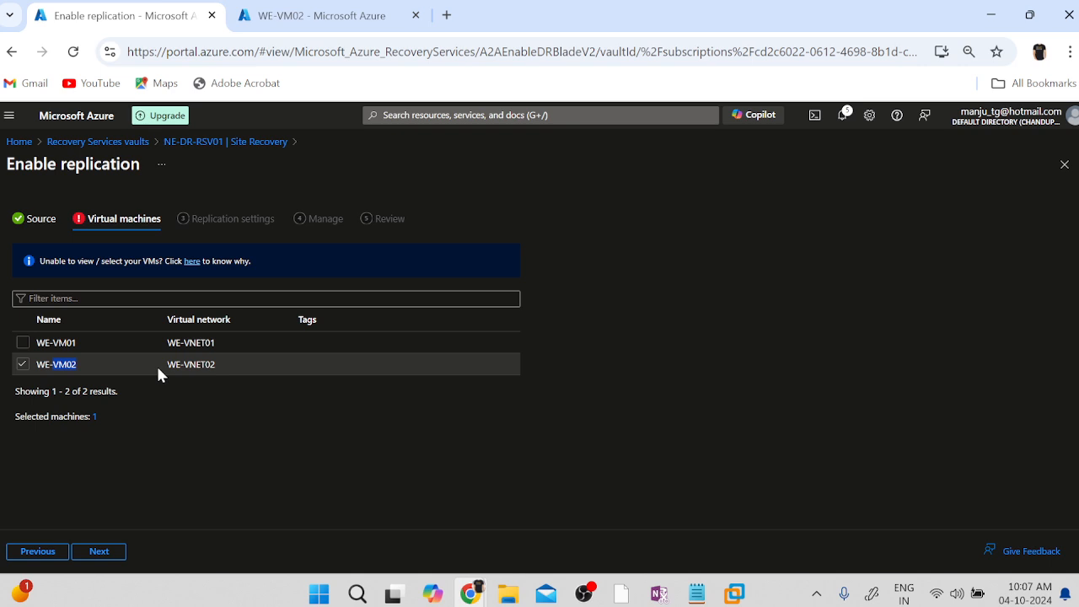
{"action": "left_click", "coordinate": [190, 366]}
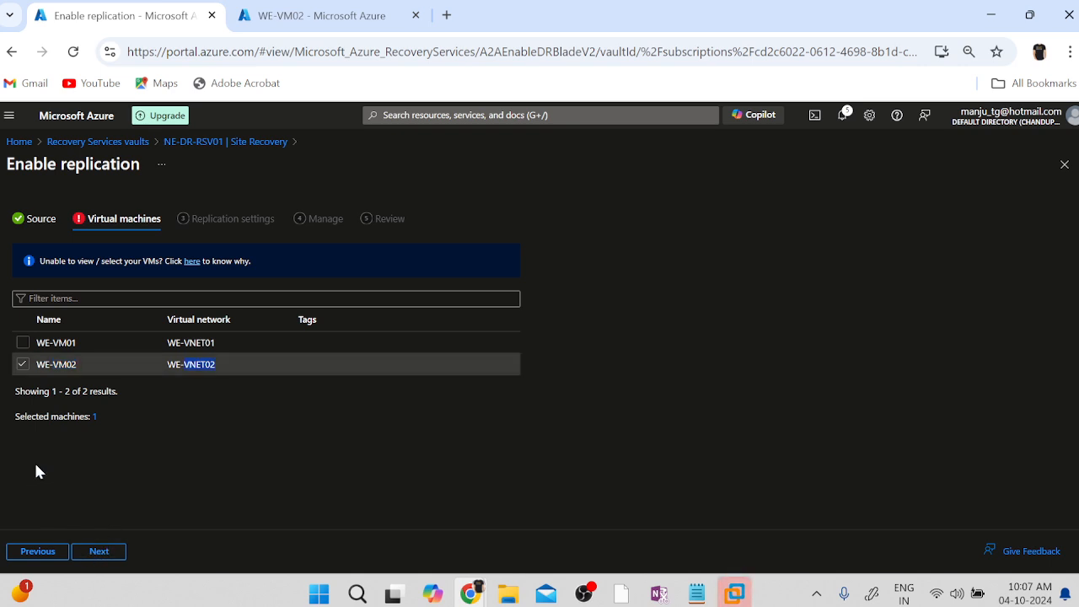
{"action": "left_click", "coordinate": [19, 343]}
{"action": "left_click", "coordinate": [22, 343]}
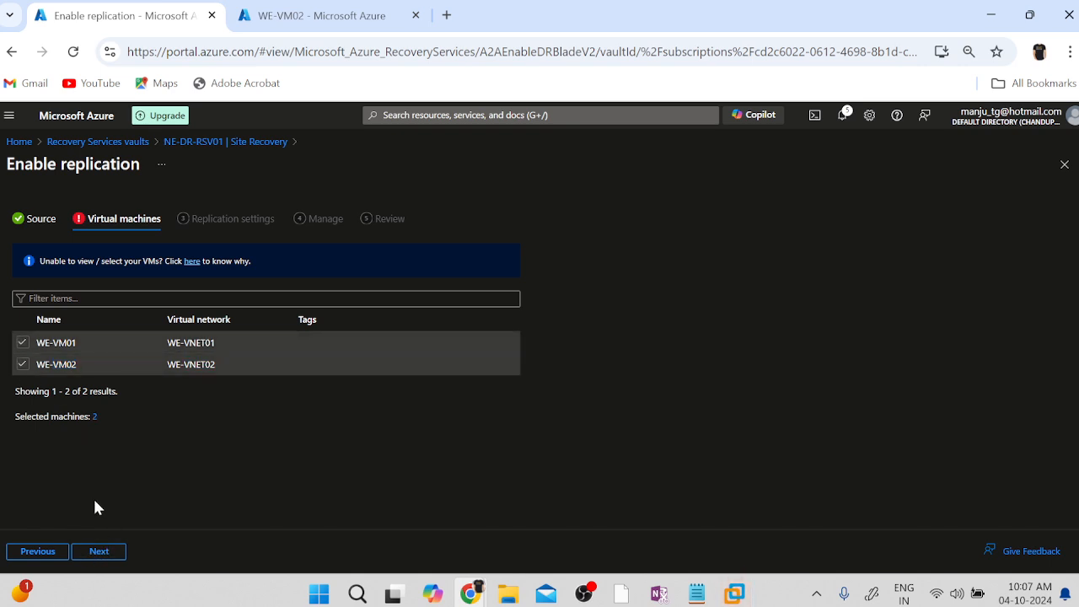
{"action": "left_click", "coordinate": [90, 552]}
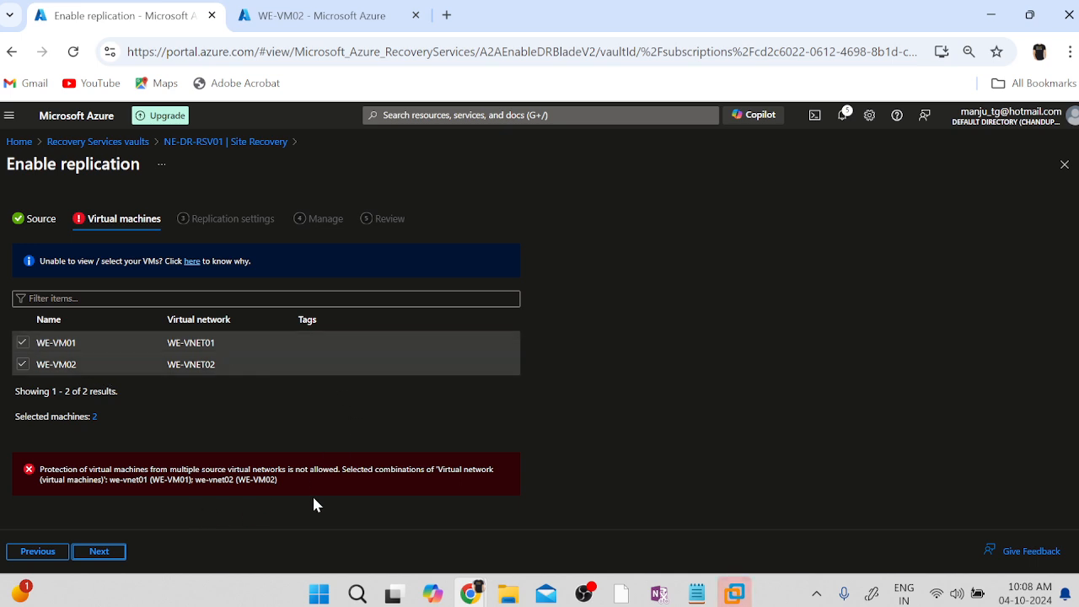
Deselect WE-VM02 so only WE-VM01 is selected, and continue to the replication settings stage.
{"action": "left_click", "coordinate": [22, 364]}
{"action": "left_click", "coordinate": [98, 552]}
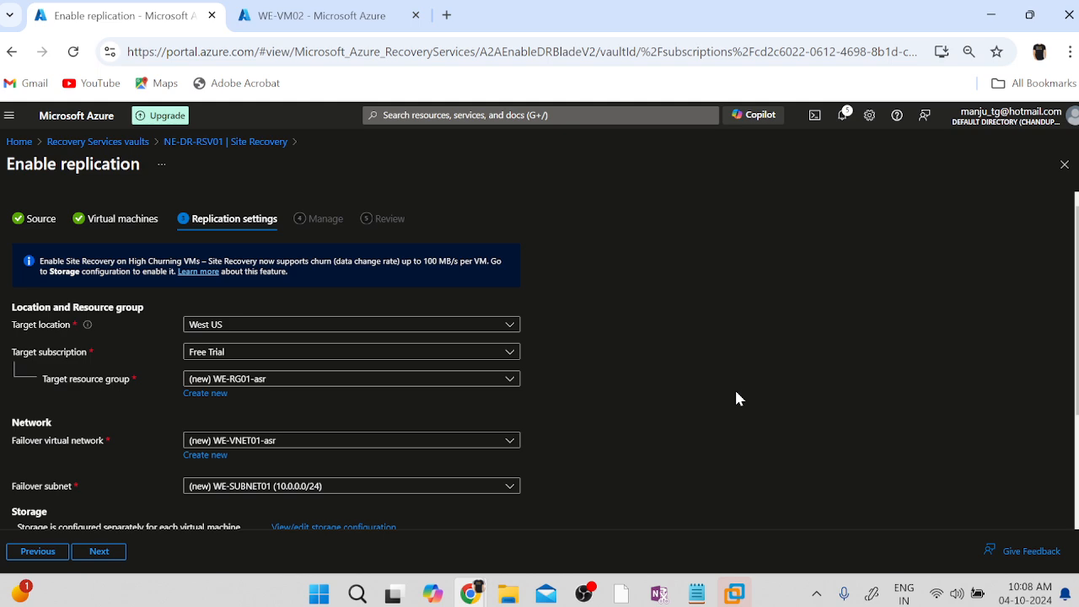
Set the target location to North Europe and the target resource group to NE-DR-RG01, keeping the Free Trial target subscription.
{"action": "left_click", "coordinate": [244, 331]}
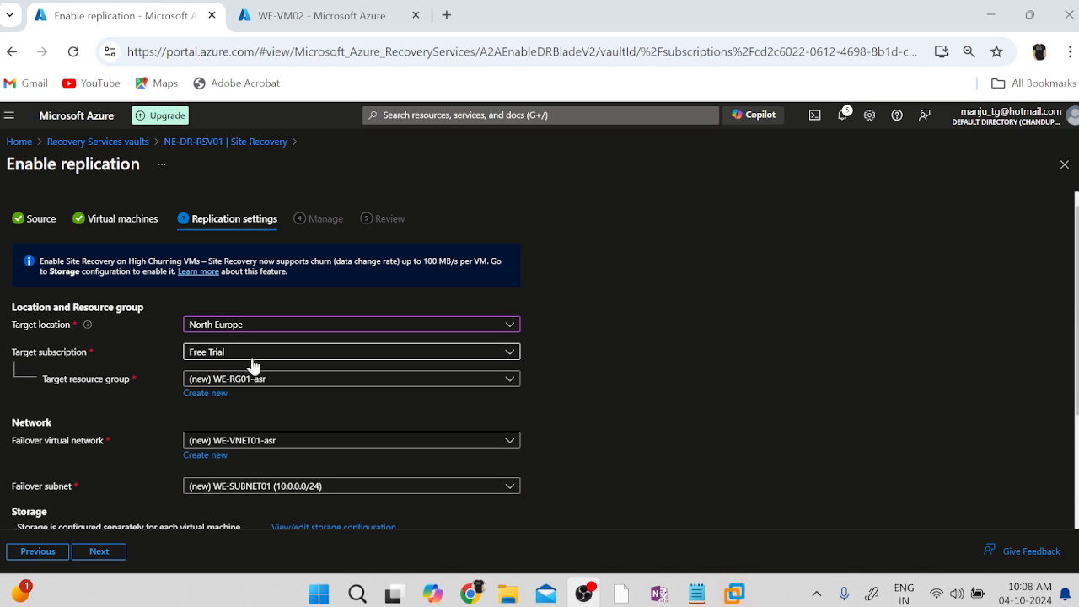
{"action": "left_click", "coordinate": [354, 355]}
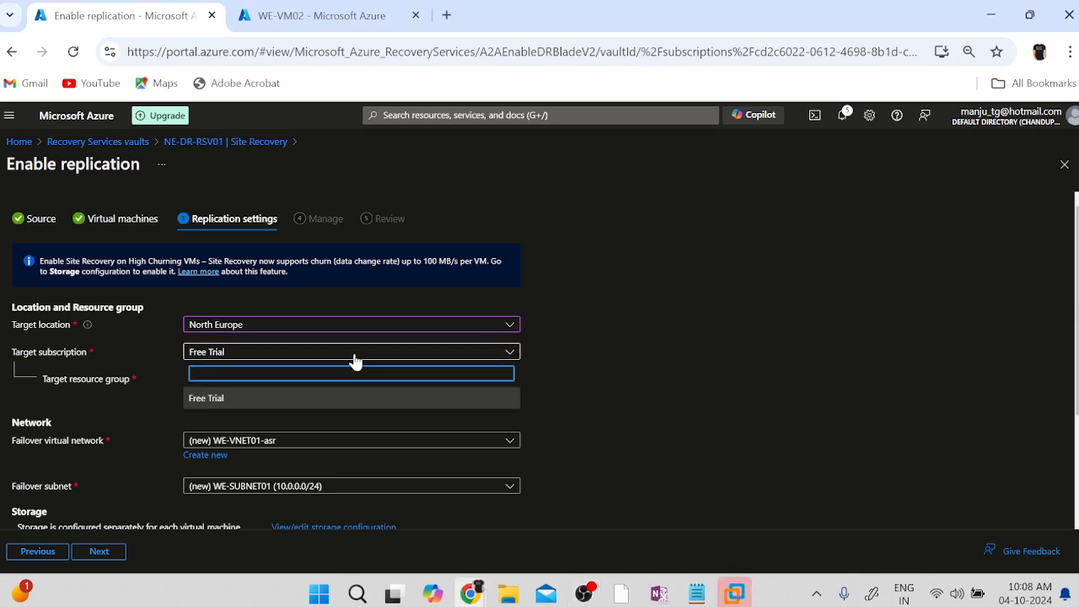
{"action": "left_click", "coordinate": [687, 380]}
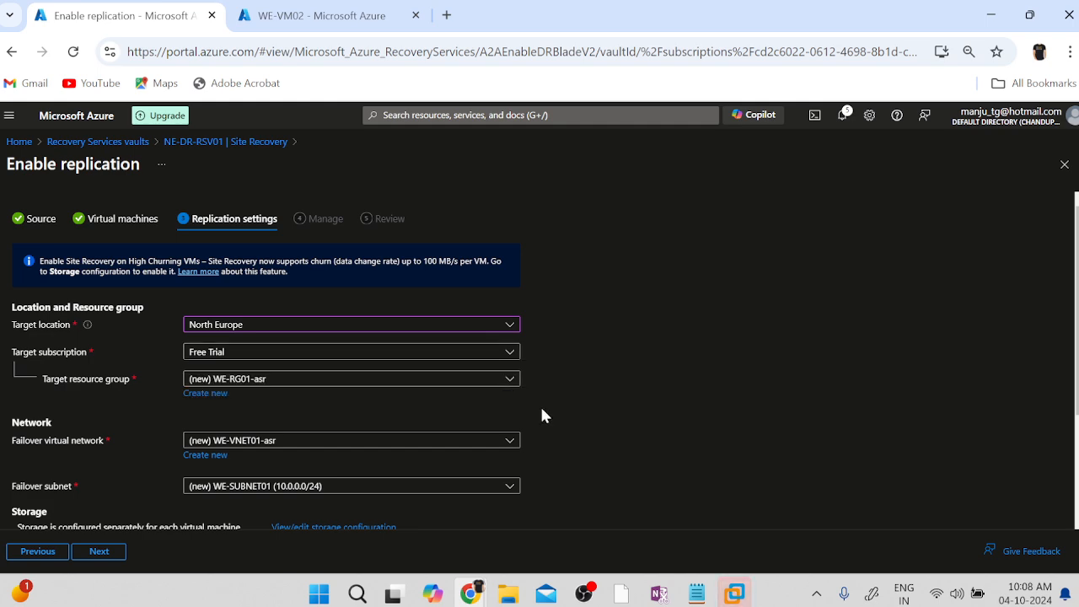
{"action": "left_click", "coordinate": [329, 381]}
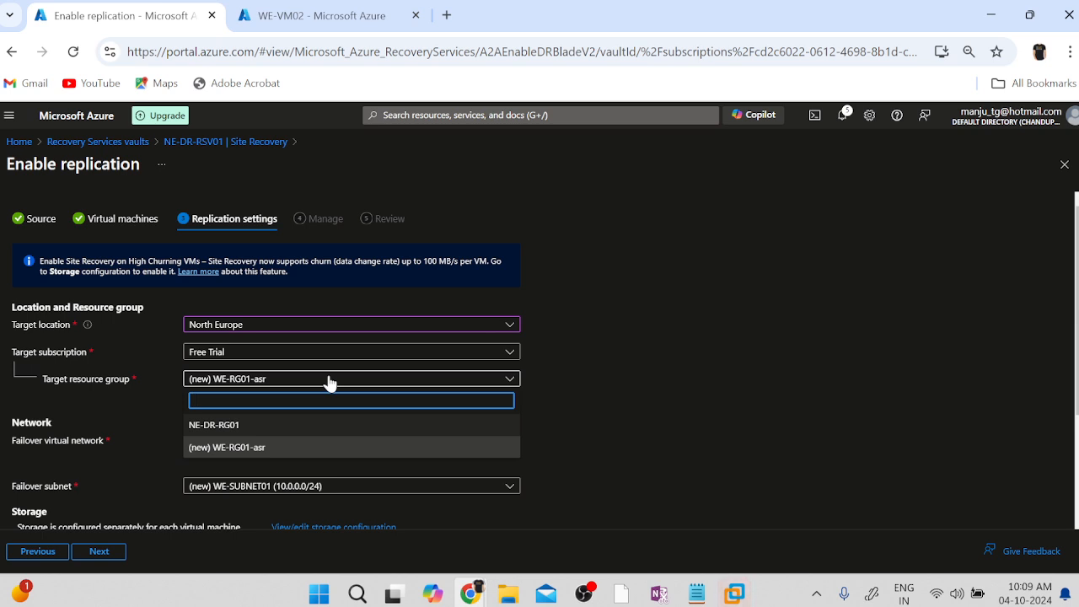
{"action": "left_click", "coordinate": [252, 429]}
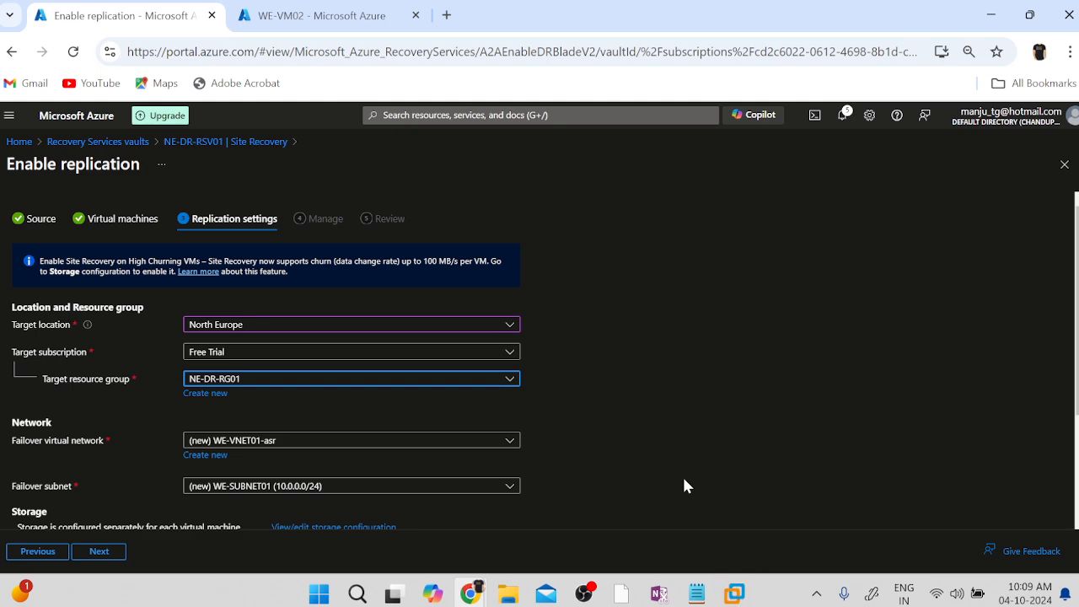
Start creating a new failover virtual network and name it NE-DR-VNET01-ASR.
{"action": "scroll", "coordinate": [680, 506], "scroll_direction": "down", "scroll_amount": 2}
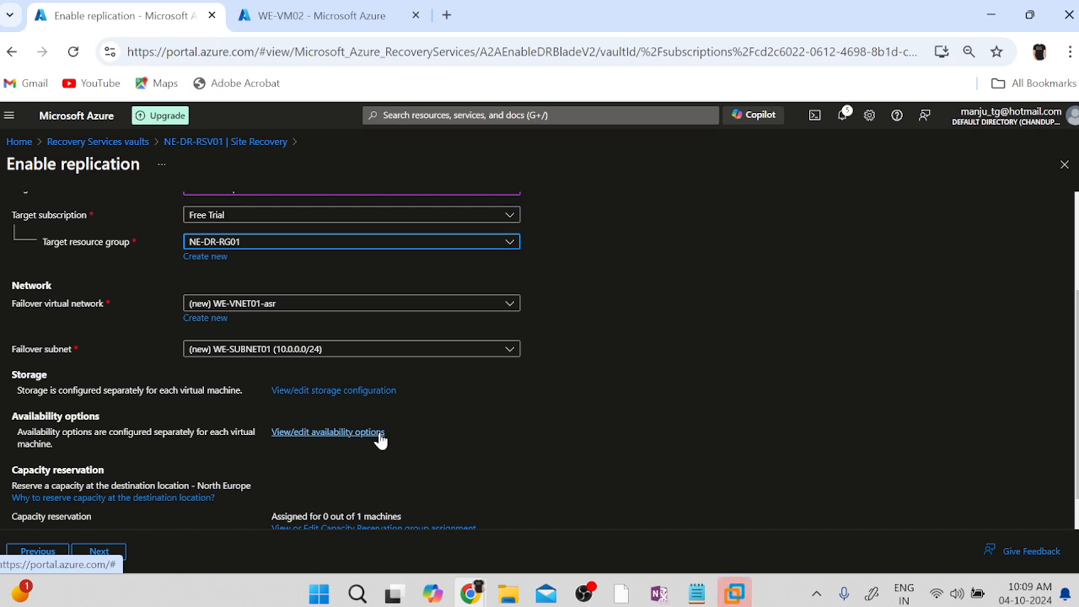
{"action": "left_click", "coordinate": [205, 318]}
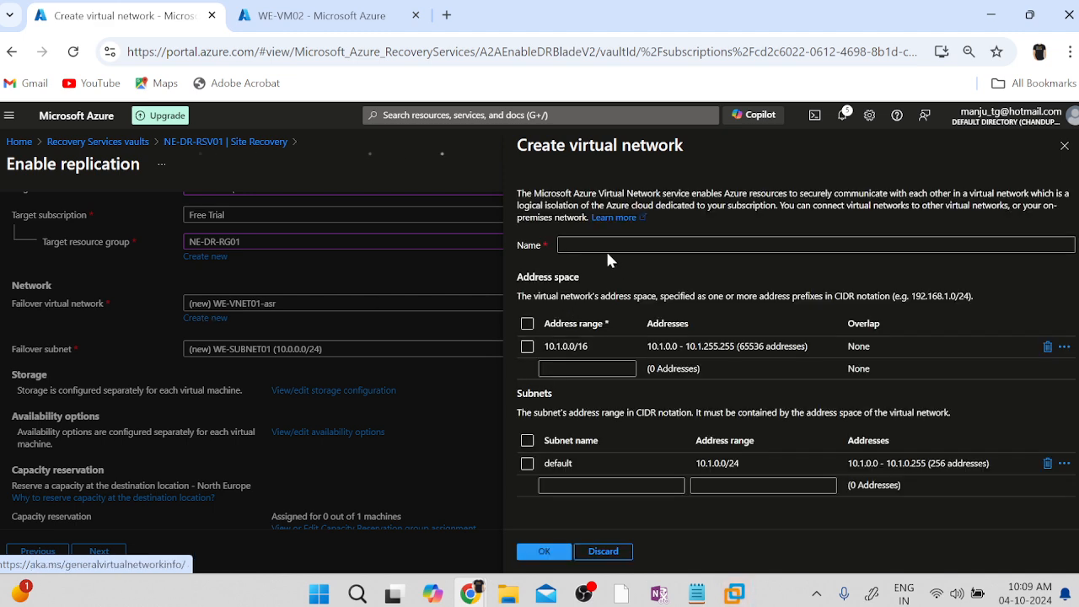
{"action": "left_click", "coordinate": [607, 250]}
{"action": "left_click", "coordinate": [608, 246]}
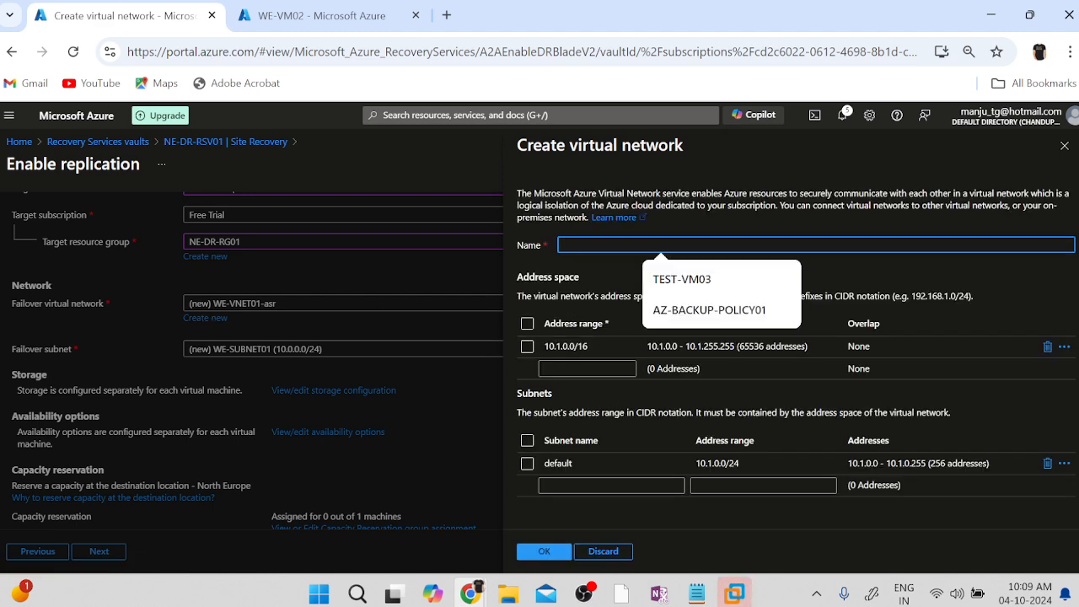
{"action": "type", "text": "NE-DR-V"}
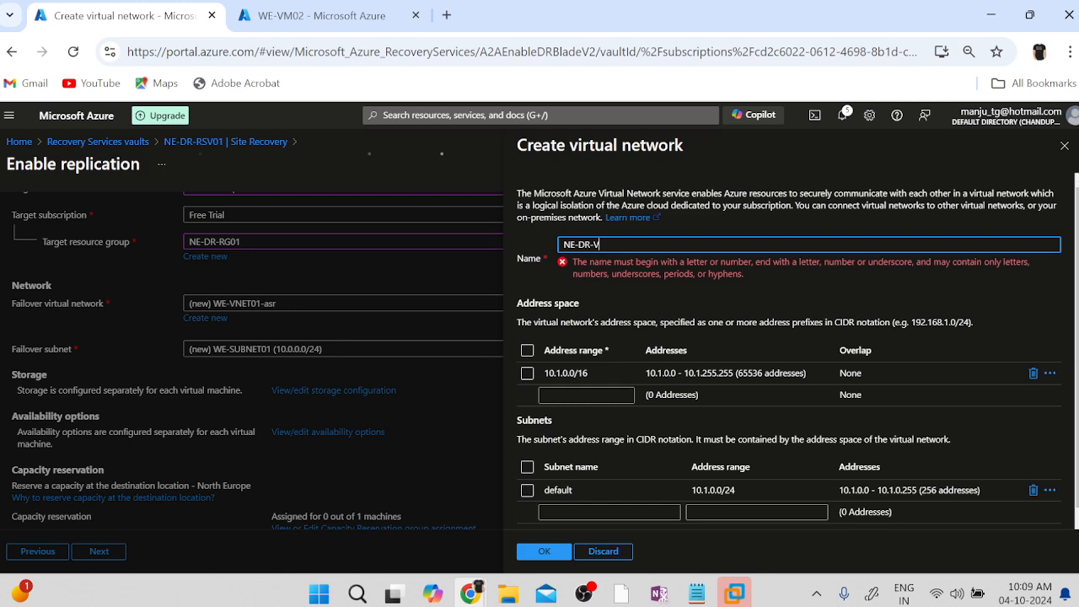
{"action": "type", "text": "NET-"}
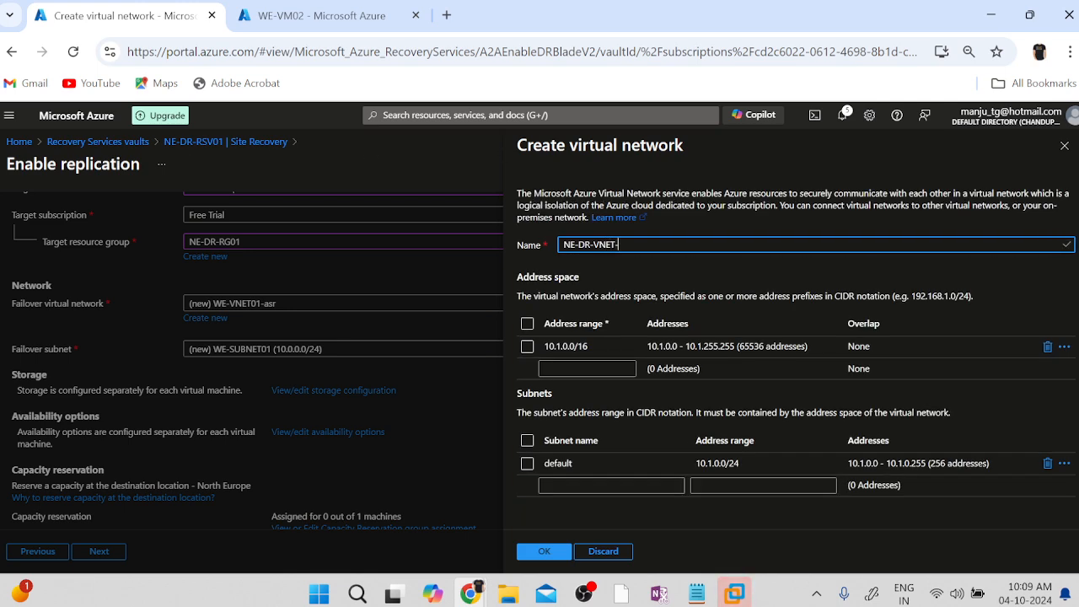
{"action": "type", "text": "RS"}
{"action": "key", "text": "BackSpace"}
{"action": "key", "text": "BackSpace"}
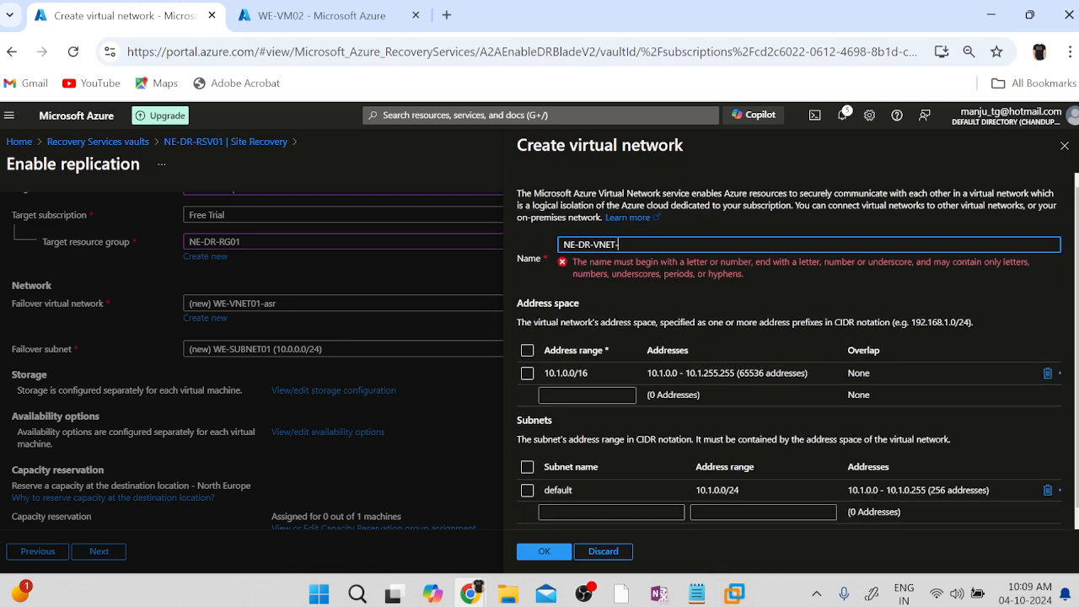
{"action": "type", "text": "ASR"}
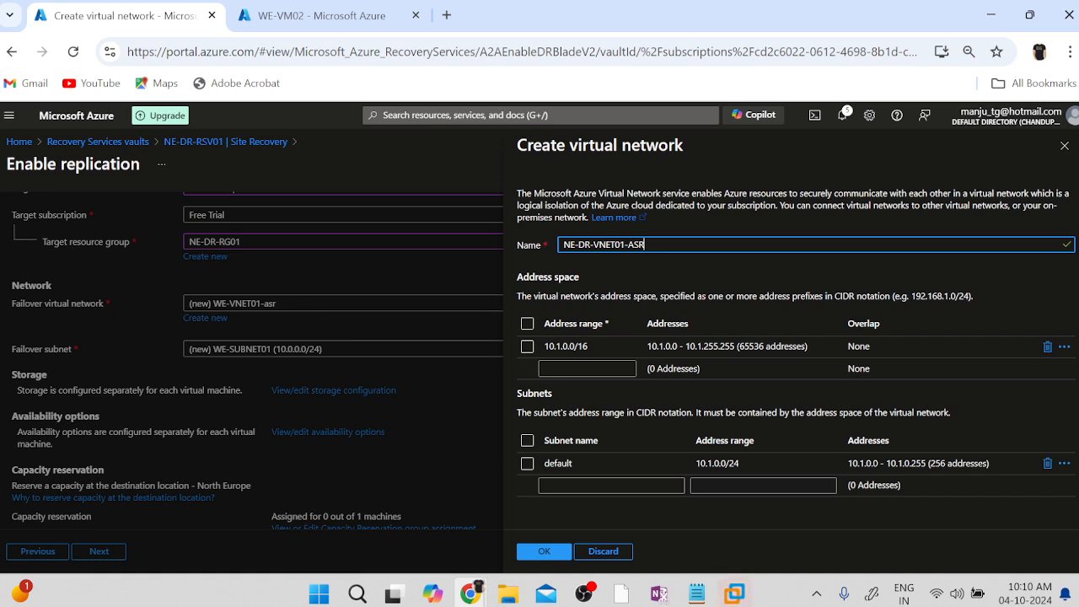
Examine the subnet address ranges of WE-VNET01 and WE-VNET02 in the second portal tab, and return to the new virtual network form.
{"action": "left_click", "coordinate": [264, 17]}
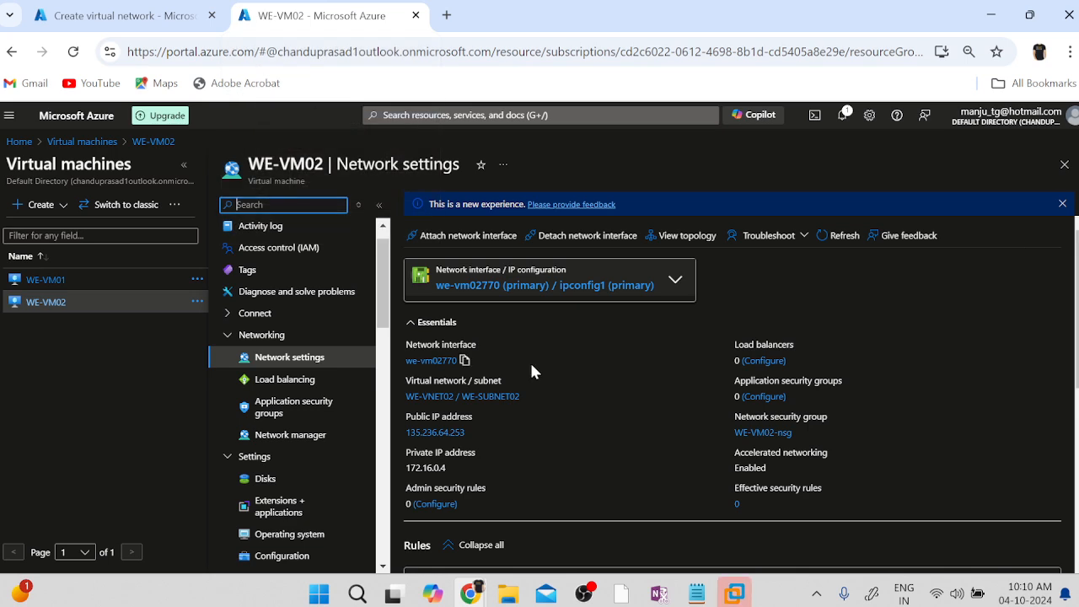
{"action": "scroll", "coordinate": [722, 481], "scroll_direction": "down", "scroll_amount": 3}
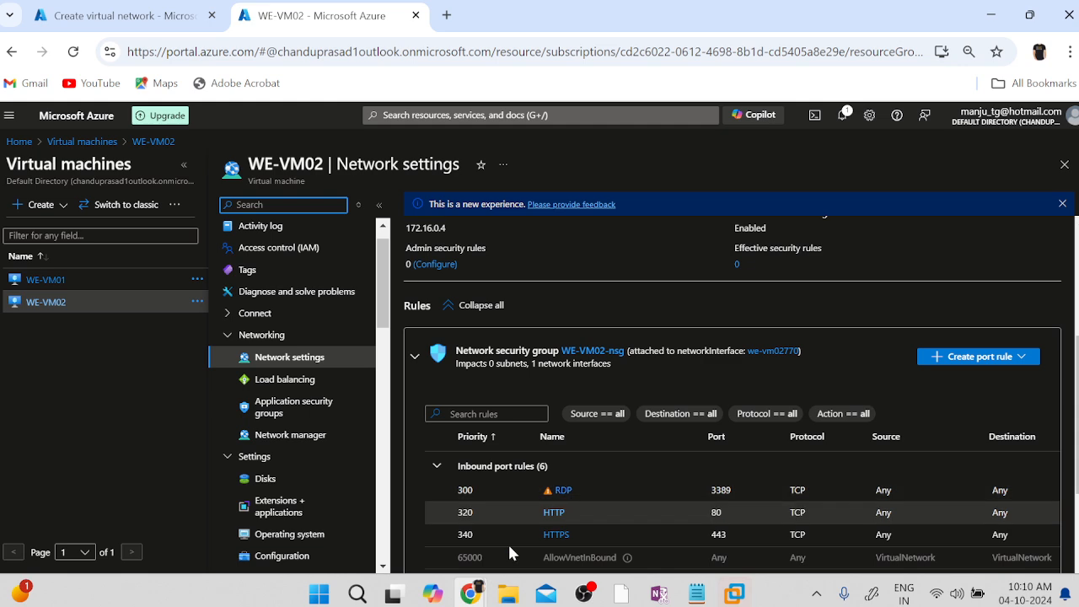
{"action": "scroll", "coordinate": [276, 374], "scroll_direction": "up", "scroll_amount": 1}
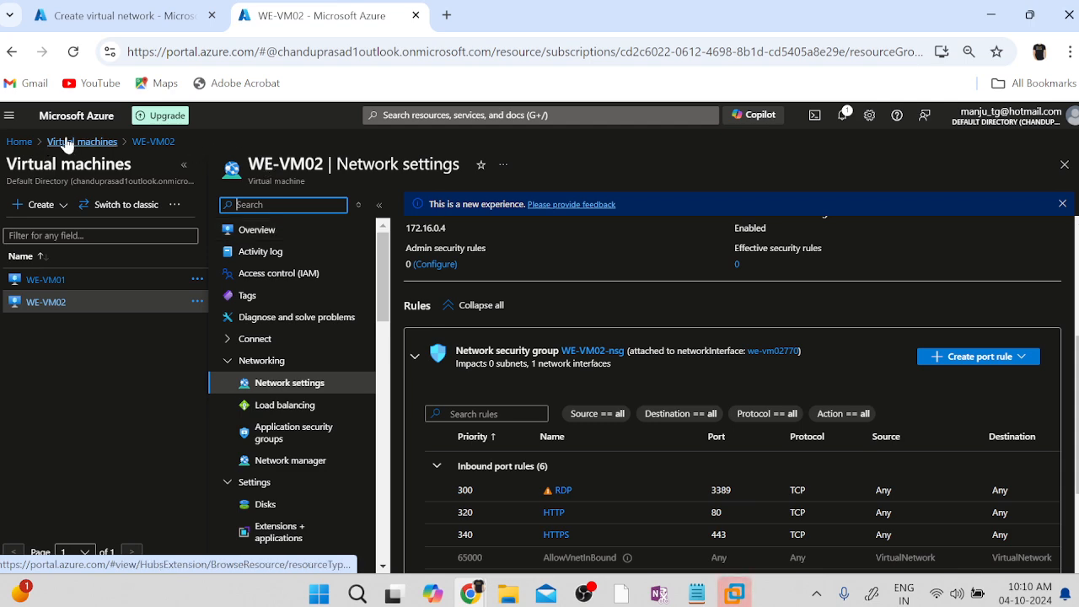
{"action": "left_click", "coordinate": [456, 115]}
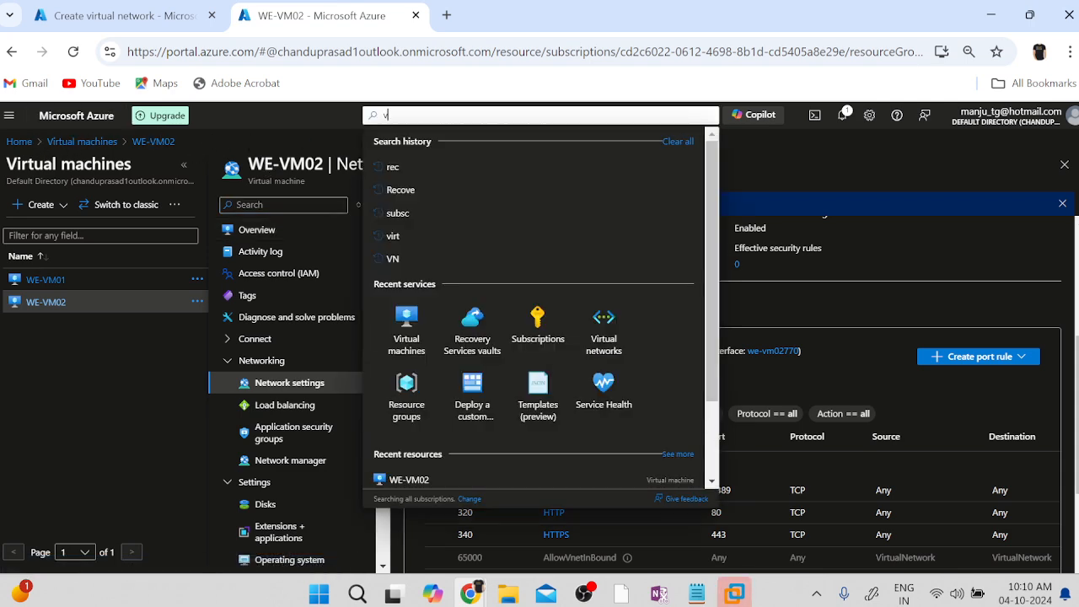
{"action": "type", "text": "vnet"}
{"action": "left_click", "coordinate": [398, 209]}
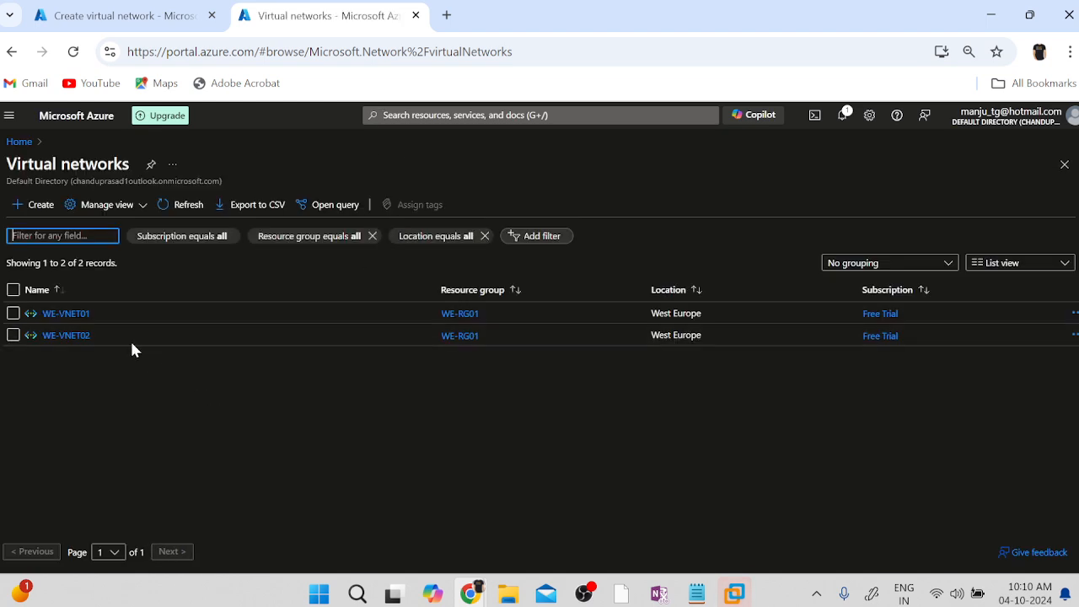
{"action": "left_click", "coordinate": [67, 317]}
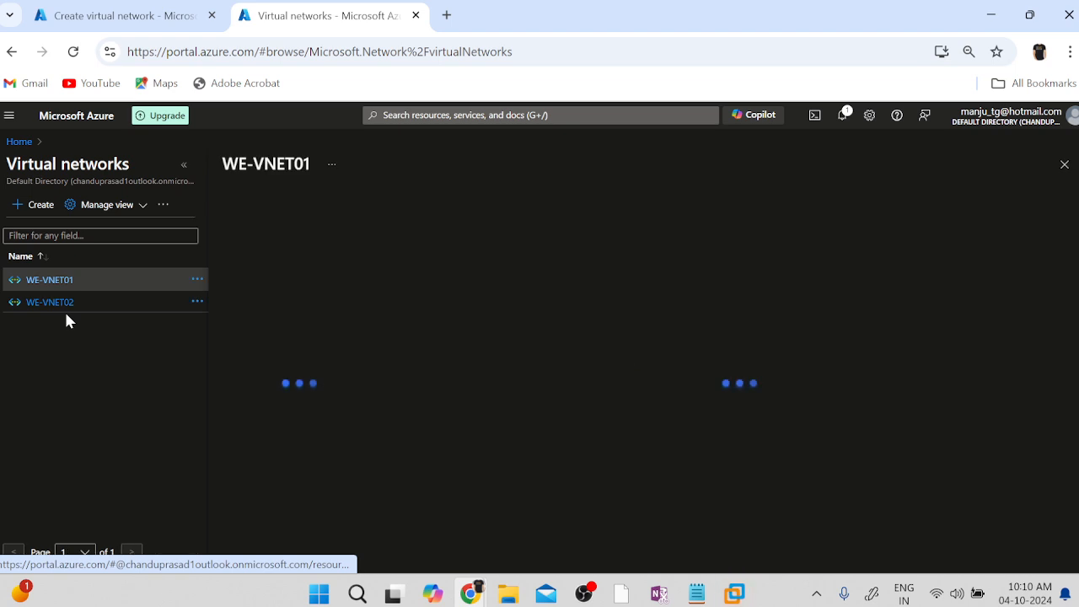
{"action": "left_click", "coordinate": [272, 406]}
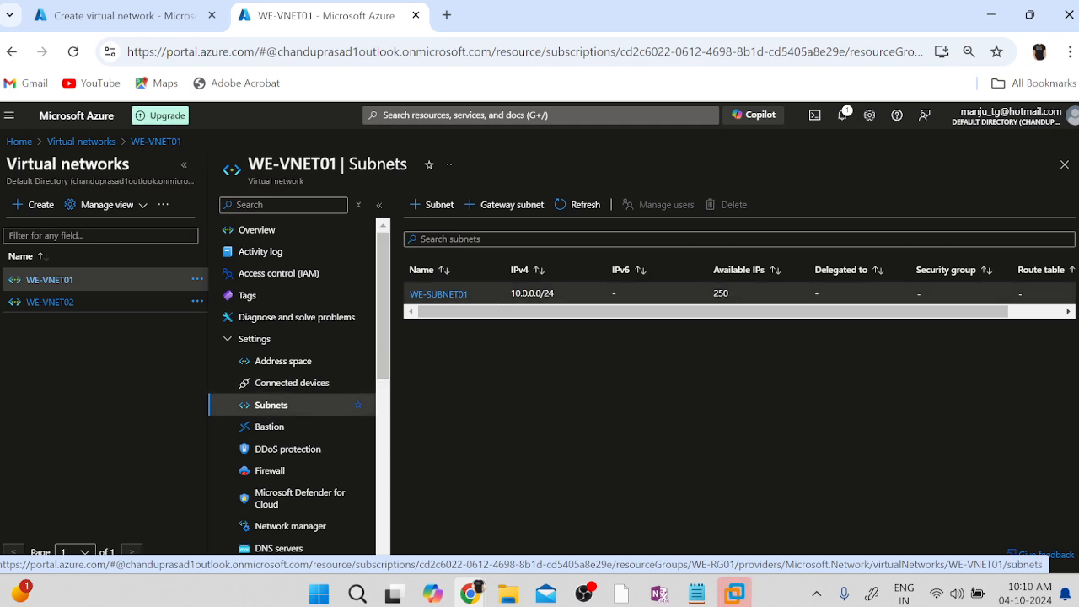
{"action": "left_click", "coordinate": [33, 303]}
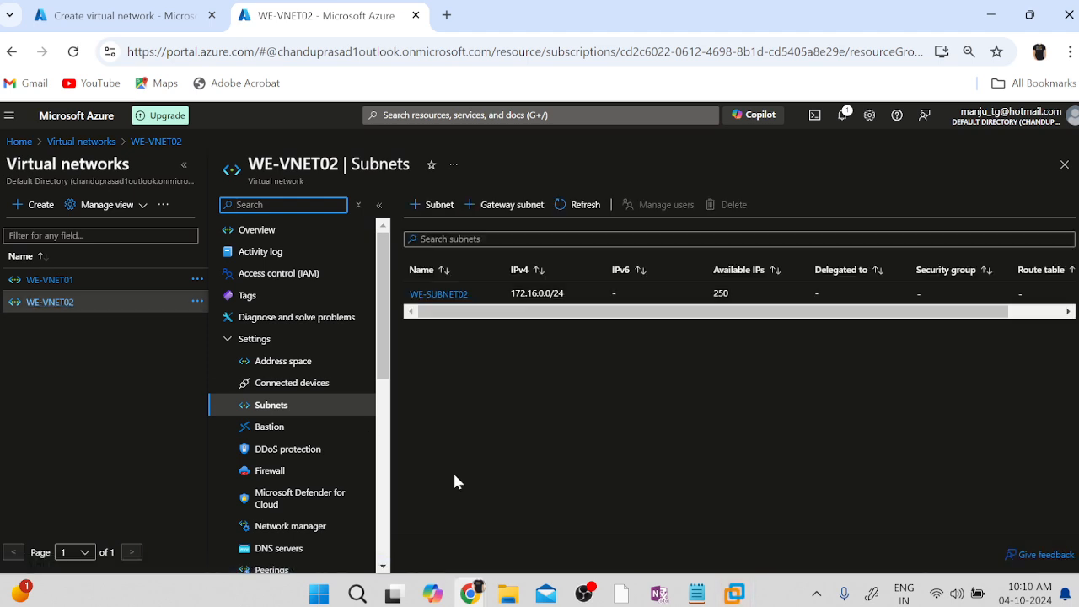
{"action": "left_click", "coordinate": [76, 15]}
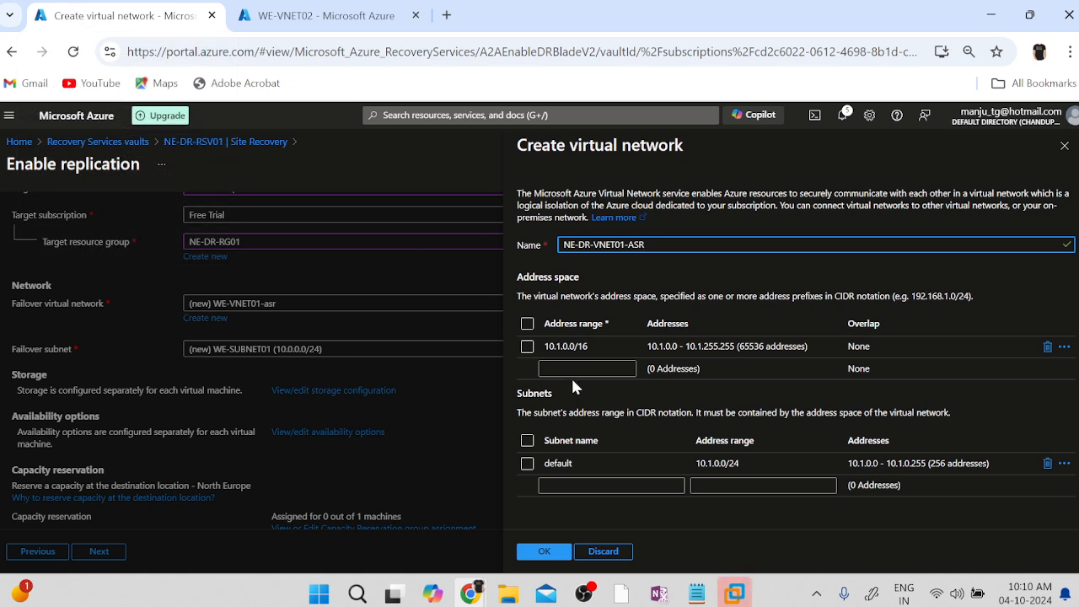
Set the address range of the new failover virtual network to 192.168.0.0/16.
{"action": "left_click", "coordinate": [550, 345]}
{"action": "key", "text": "Delete"}
{"action": "key", "text": "Delete"}
{"action": "key", "text": "Delete"}
{"action": "key", "text": "Delete"}
{"action": "key", "text": "Delete"}
{"action": "key", "text": "Delete"}
{"action": "key", "text": "Delete"}
{"action": "key", "text": "Delete"}
{"action": "key", "text": "Delete"}
{"action": "key", "text": "Delete"}
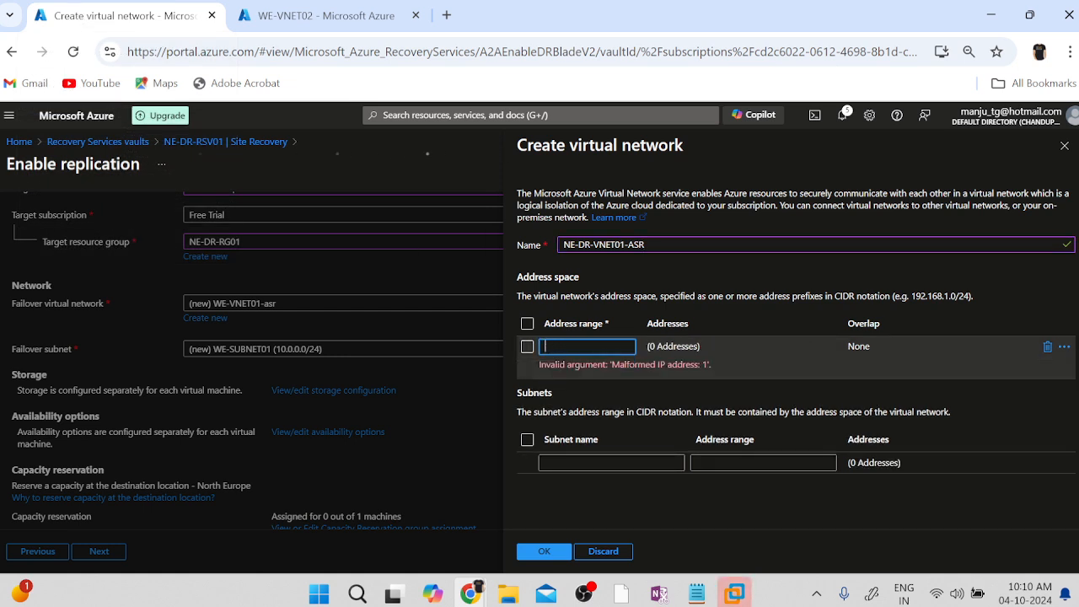
{"action": "type", "text": "92"}
{"action": "type", "text": "16"}
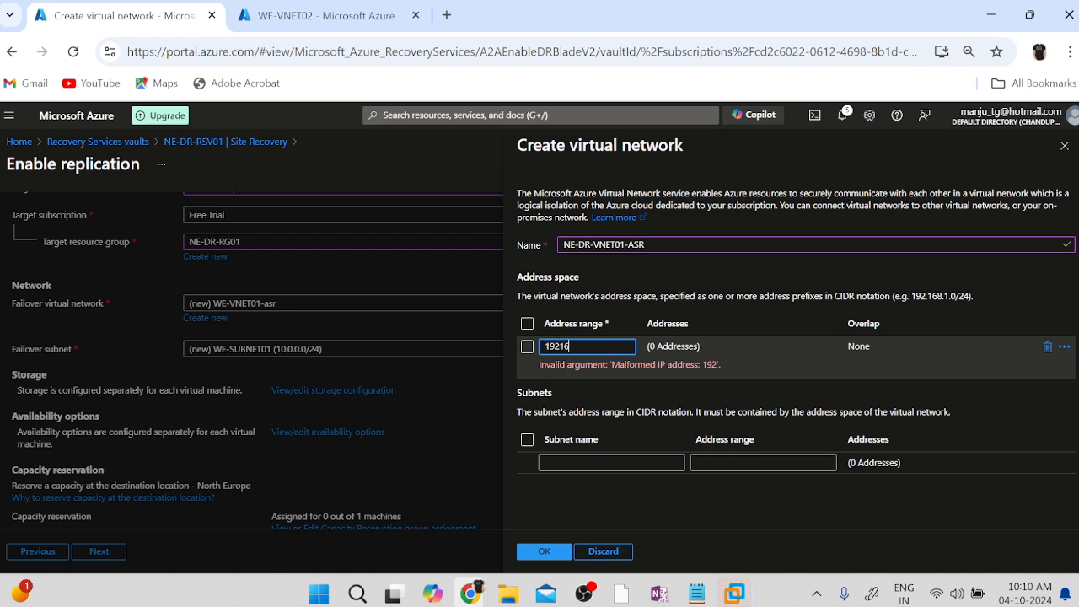
{"action": "type", "text": ".168."}
{"action": "key", "text": "BackSpace"}
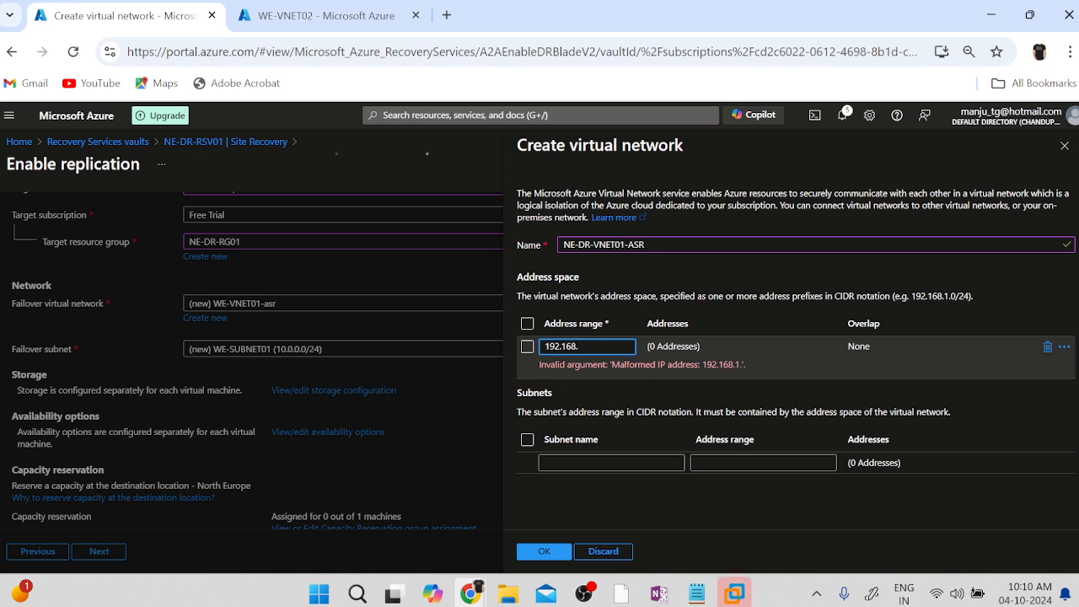
{"action": "type", "text": "0.0"}
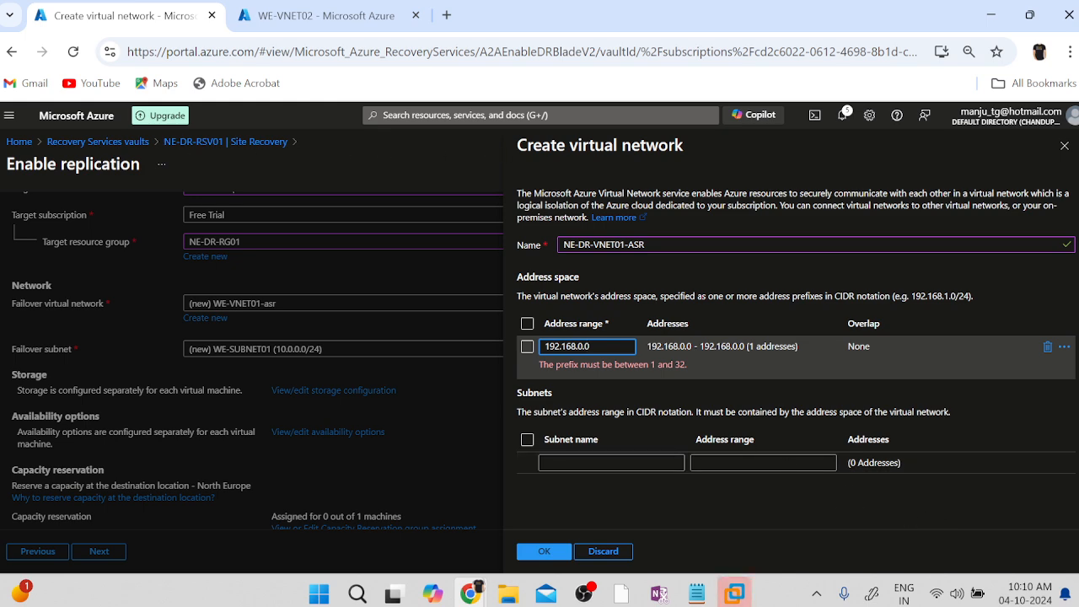
{"action": "type", "text": "/16"}
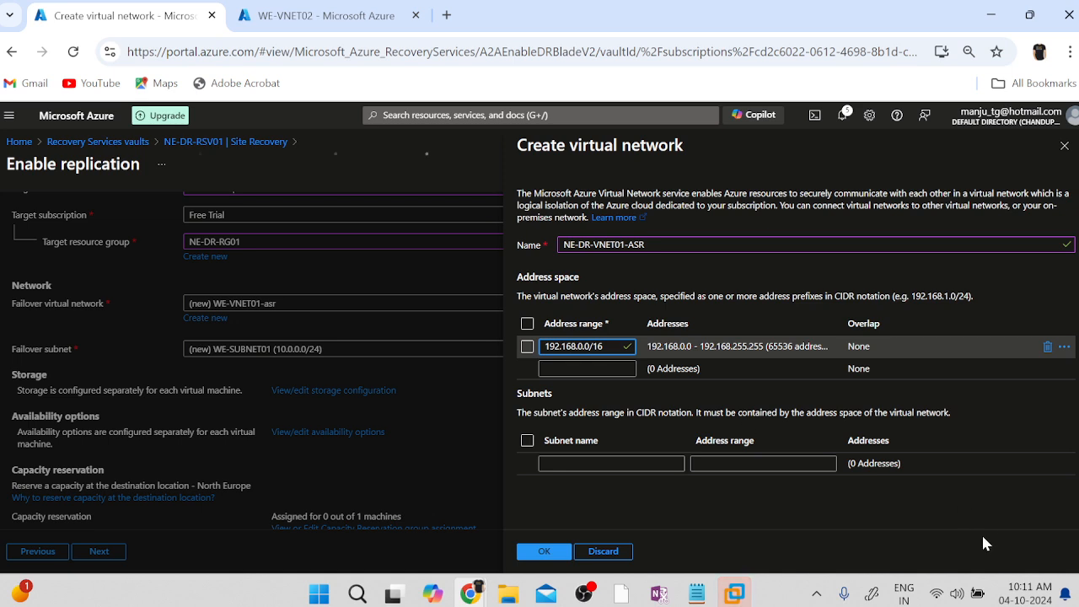
Name the new failover virtual network's first subnet NE-DR-SUBNET01-ASR.
{"action": "left_click", "coordinate": [616, 463]}
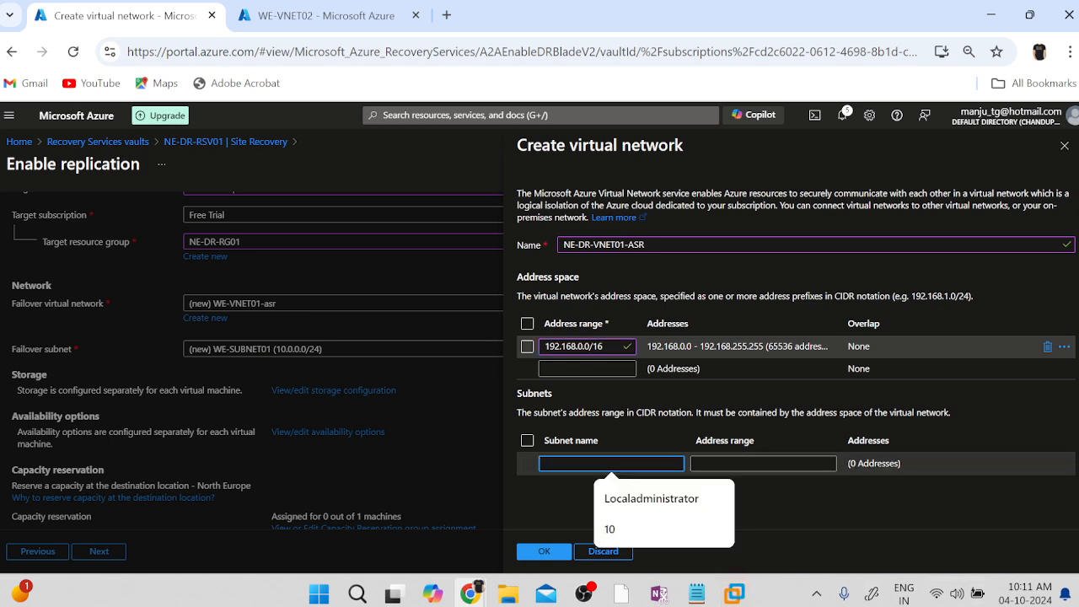
{"action": "type", "text": "Sb"}
{"action": "key", "text": "BackSpace"}
{"action": "key", "text": "BackSpace"}
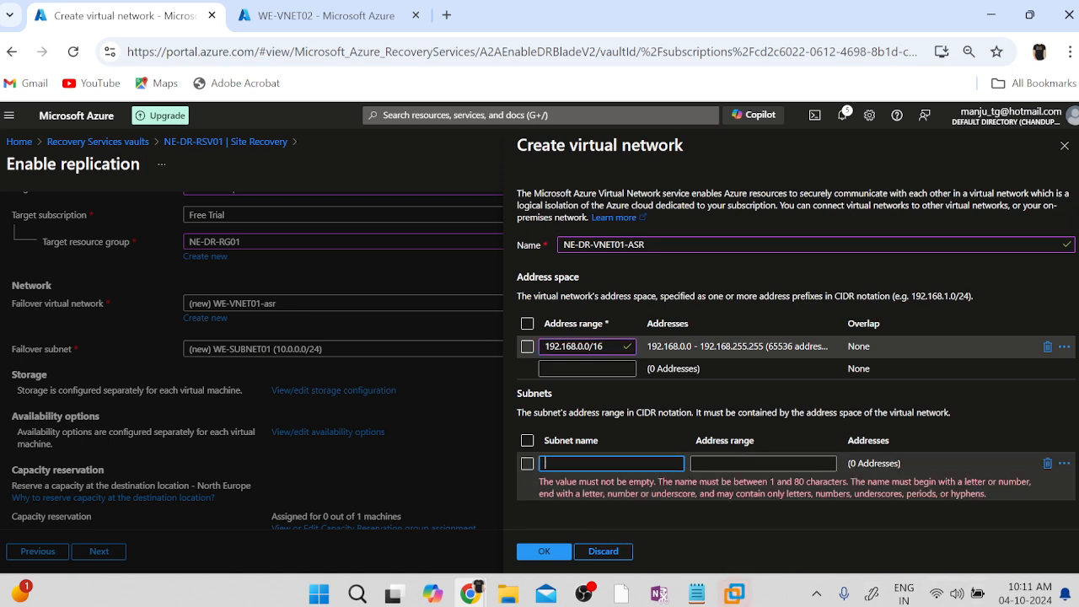
{"action": "type", "text": "NE-DR"}
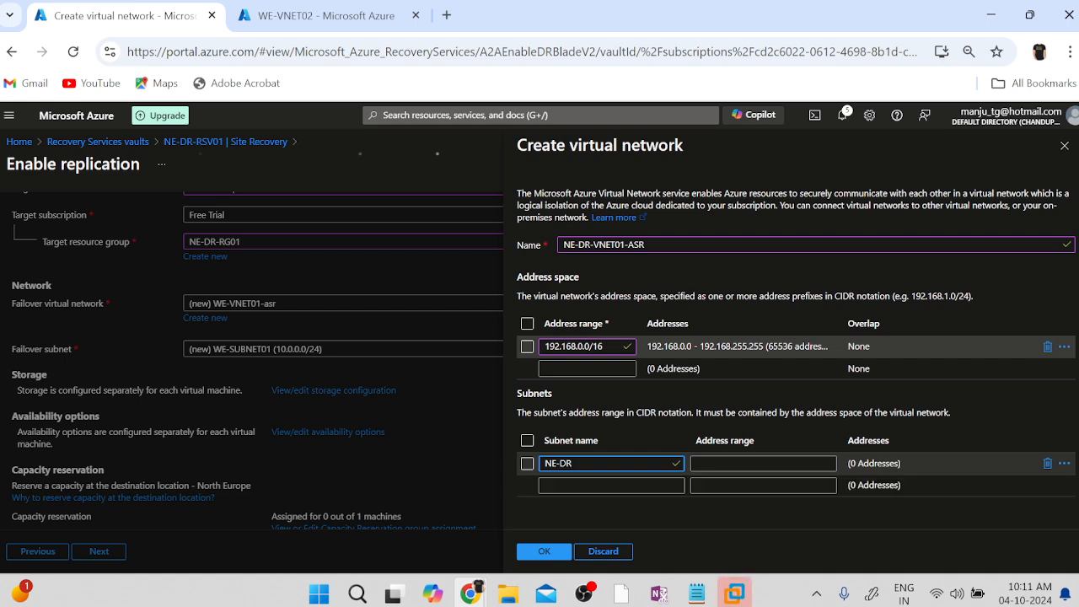
{"action": "type", "text": "-SBnet"}
{"action": "key", "text": "BackSpace"}
{"action": "key", "text": "BackSpace"}
{"action": "type", "text": "UBNET01-ASR"}
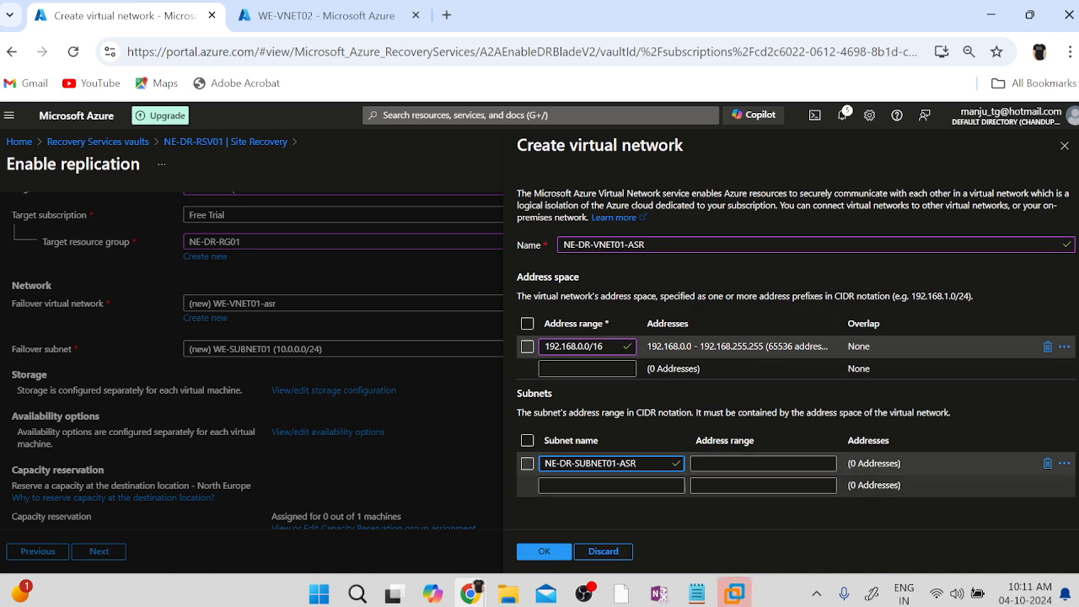
Give subnet NE-DR-SUBNET01-ASR the address range 192.168.0.0/24 and confirm the new virtual network.
{"action": "left_click", "coordinate": [757, 463]}
{"action": "type", "text": "19"}
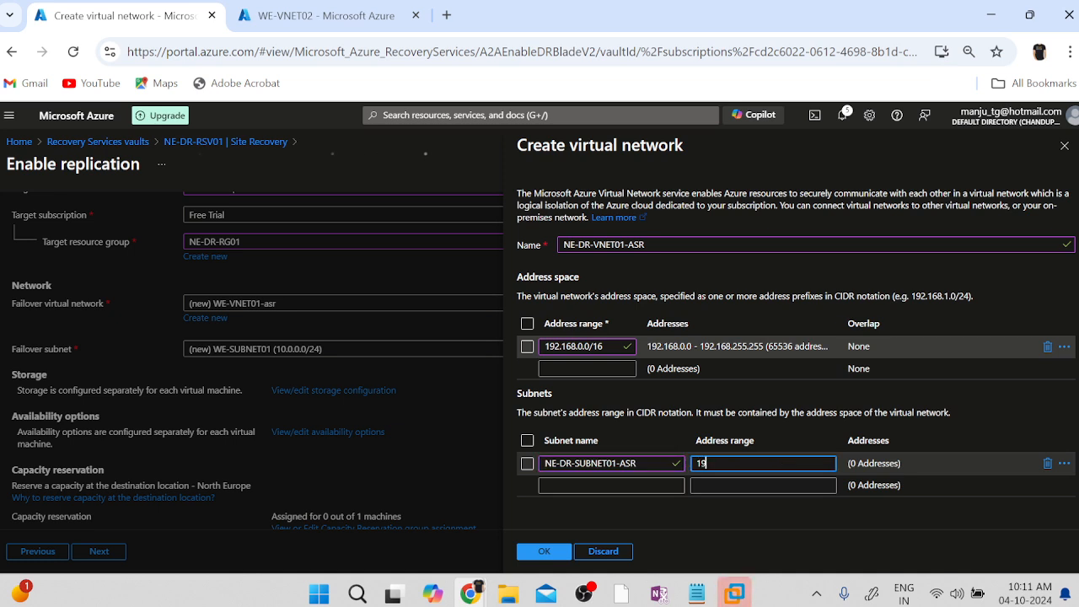
{"action": "type", "text": "2.168"}
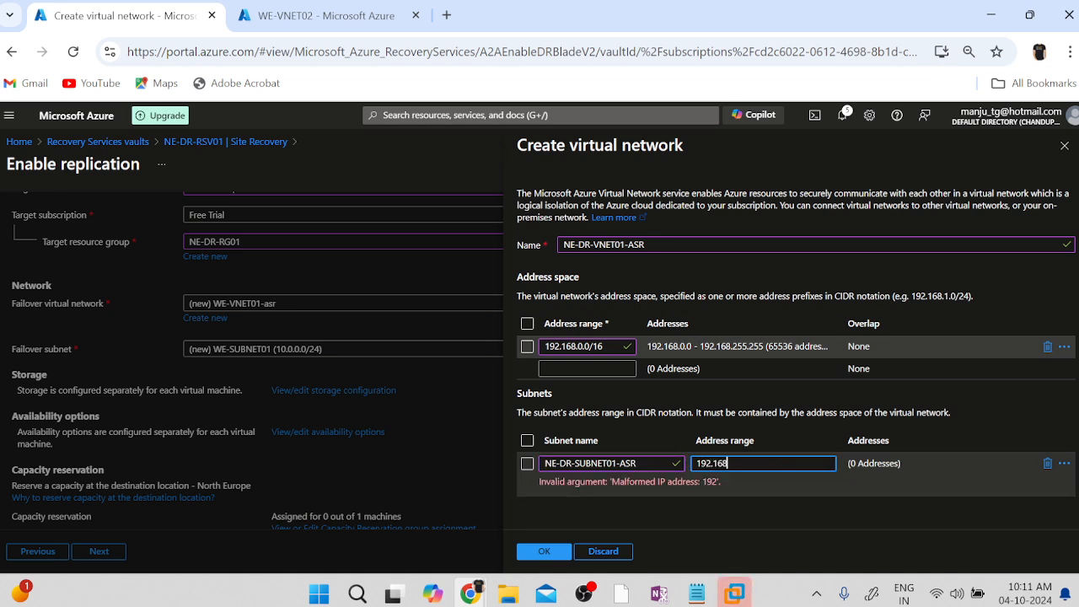
{"action": "type", "text": ".0.0"}
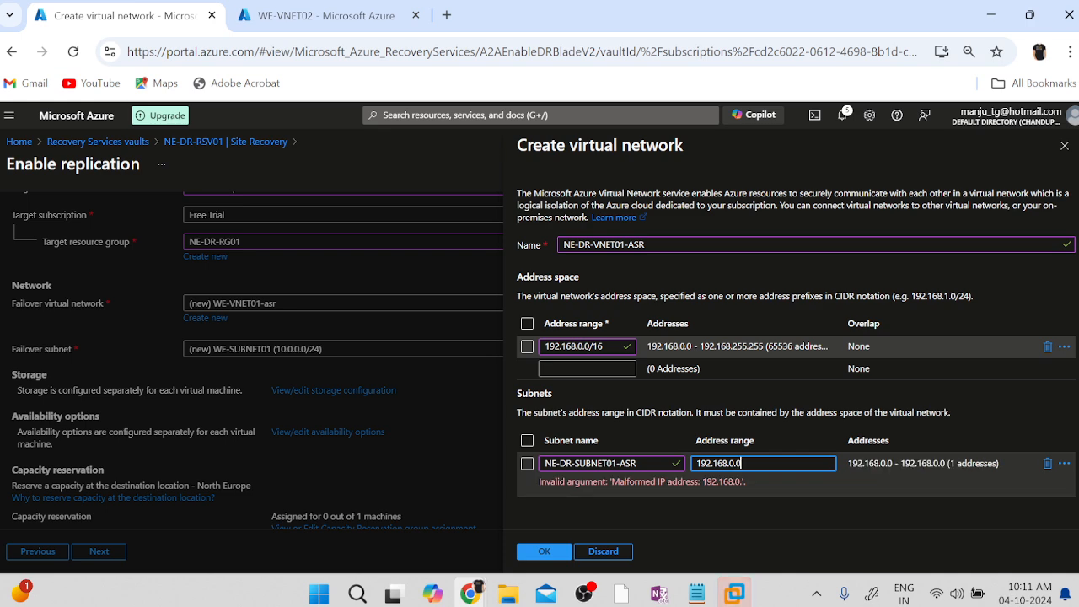
{"action": "type", "text": "/24"}
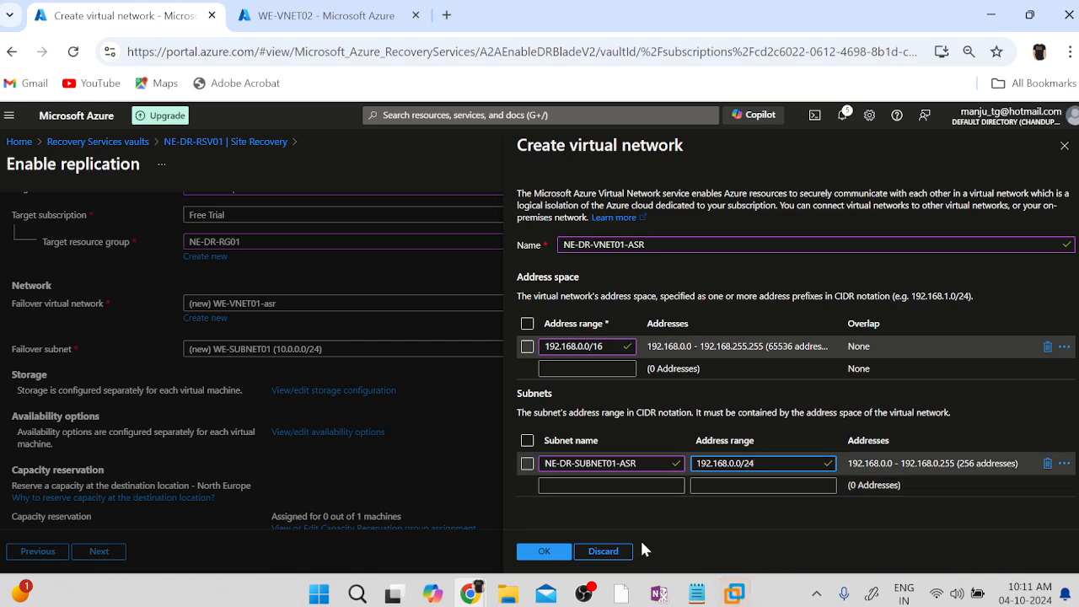
{"action": "left_click", "coordinate": [544, 552]}
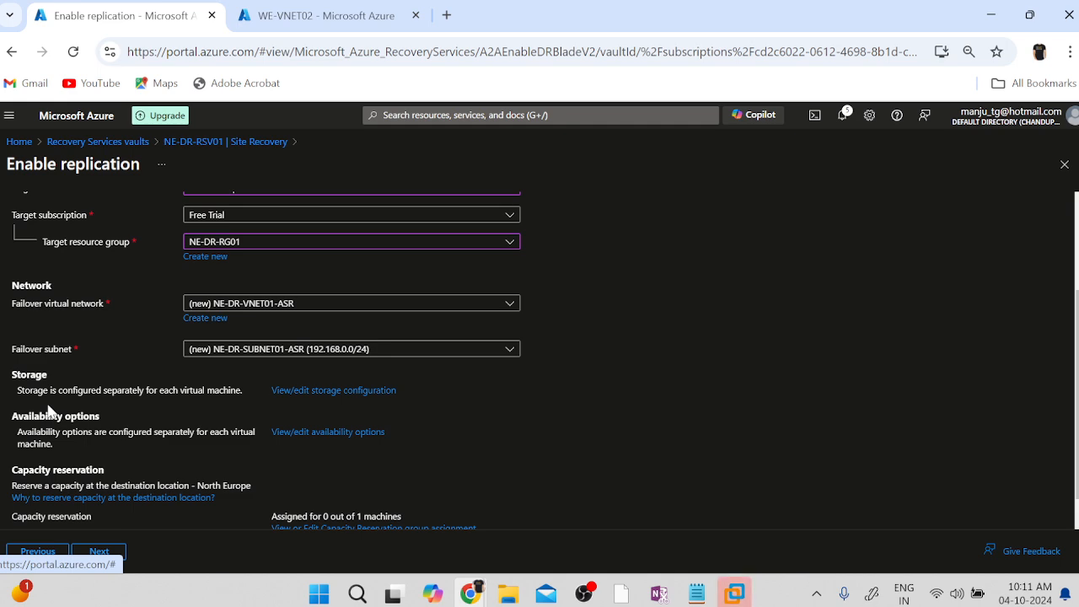
Review and confirm WE-VM01's storage configuration with its default disk and cache settings, and proceed to the replication management settings.
{"action": "left_click", "coordinate": [310, 392]}
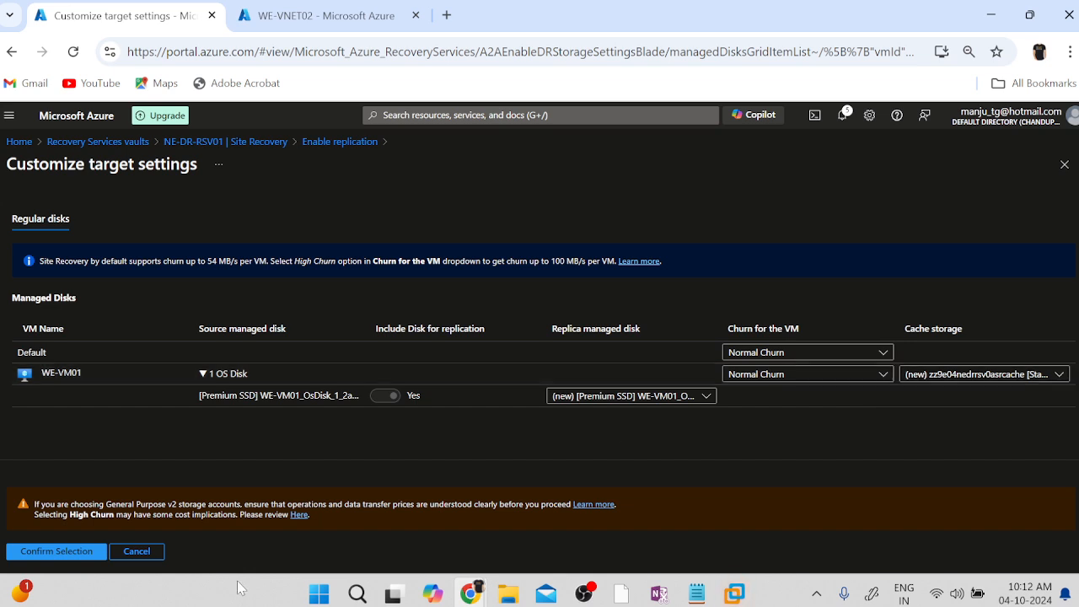
{"action": "left_click", "coordinate": [50, 550]}
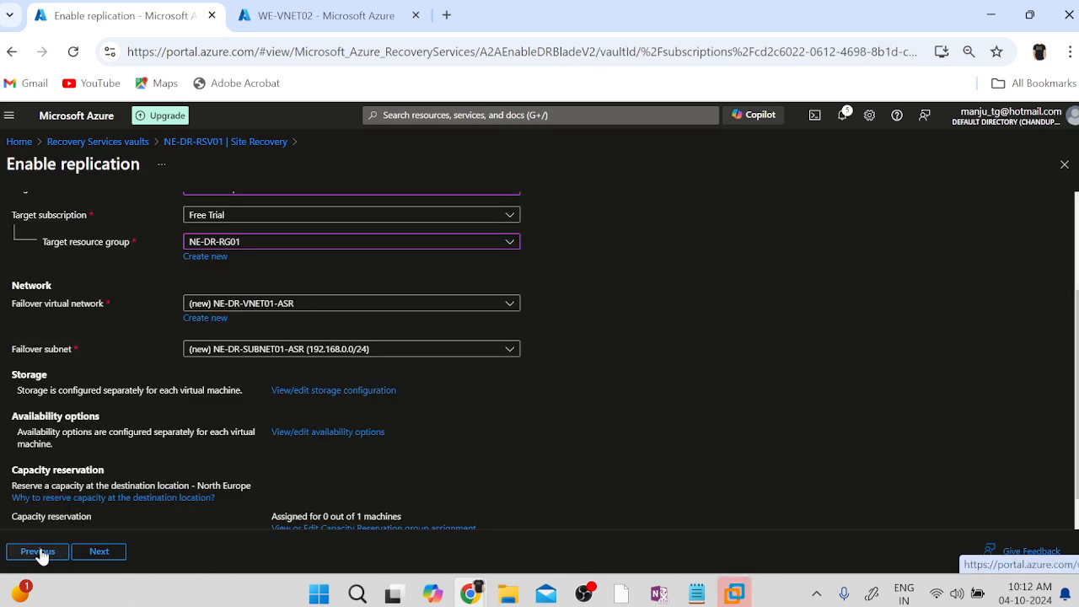
{"action": "scroll", "coordinate": [674, 447], "scroll_direction": "down", "scroll_amount": 2}
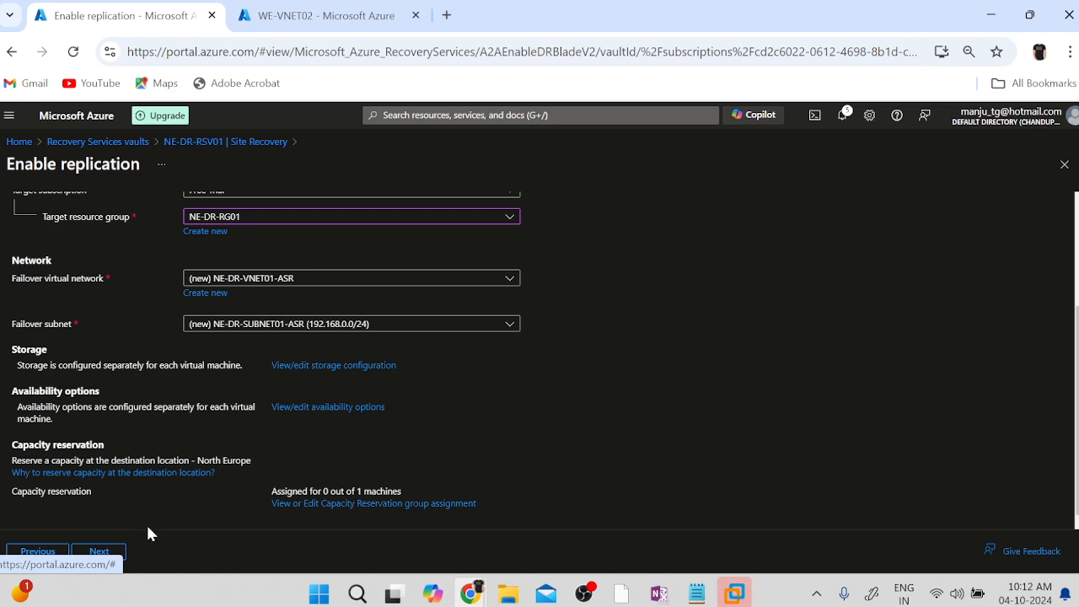
{"action": "left_click", "coordinate": [98, 552]}
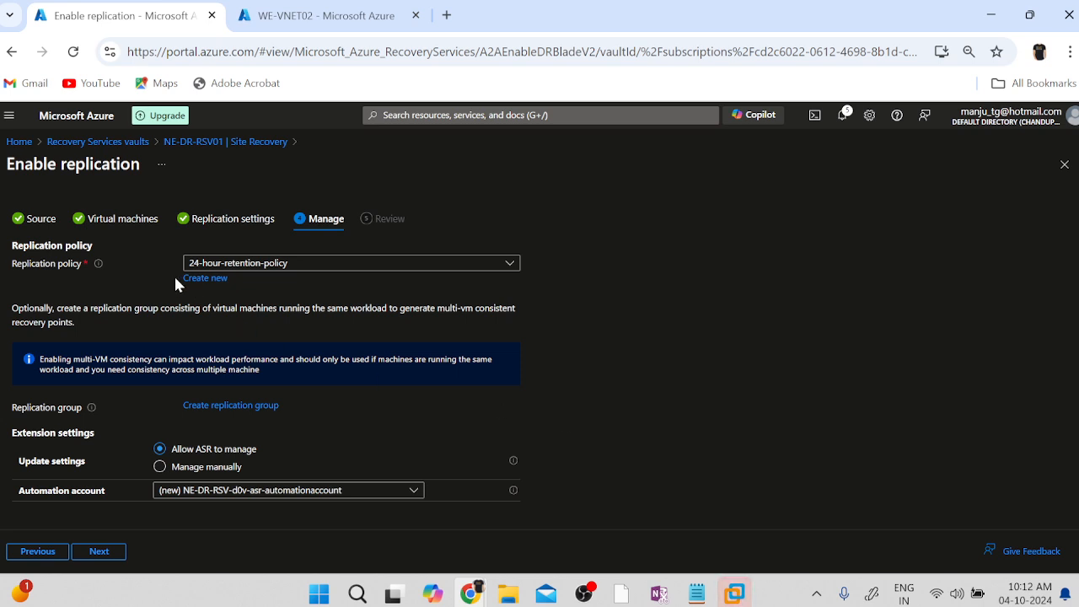
Select the 24-hour-retention-policy as replication policy and enable replication for WE-VM01.
{"action": "left_click", "coordinate": [319, 268]}
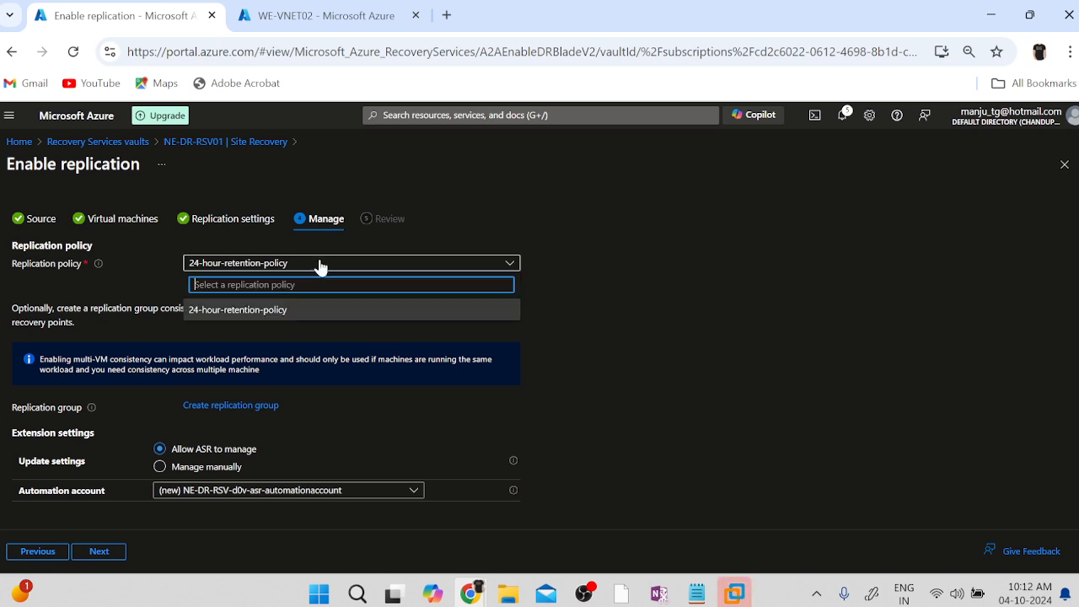
{"action": "left_click", "coordinate": [246, 310]}
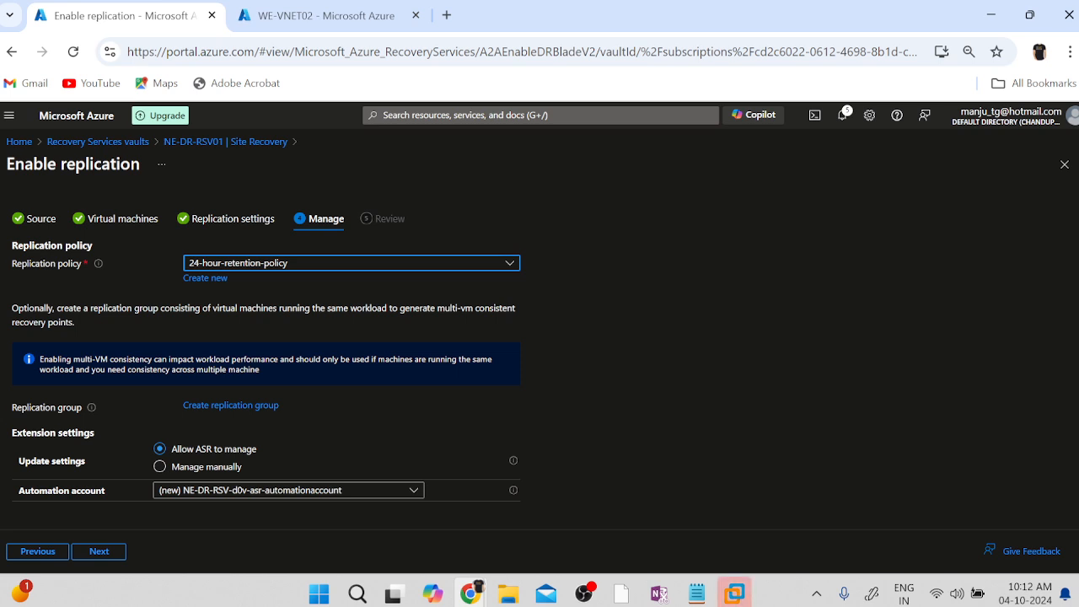
{"action": "left_click", "coordinate": [100, 553]}
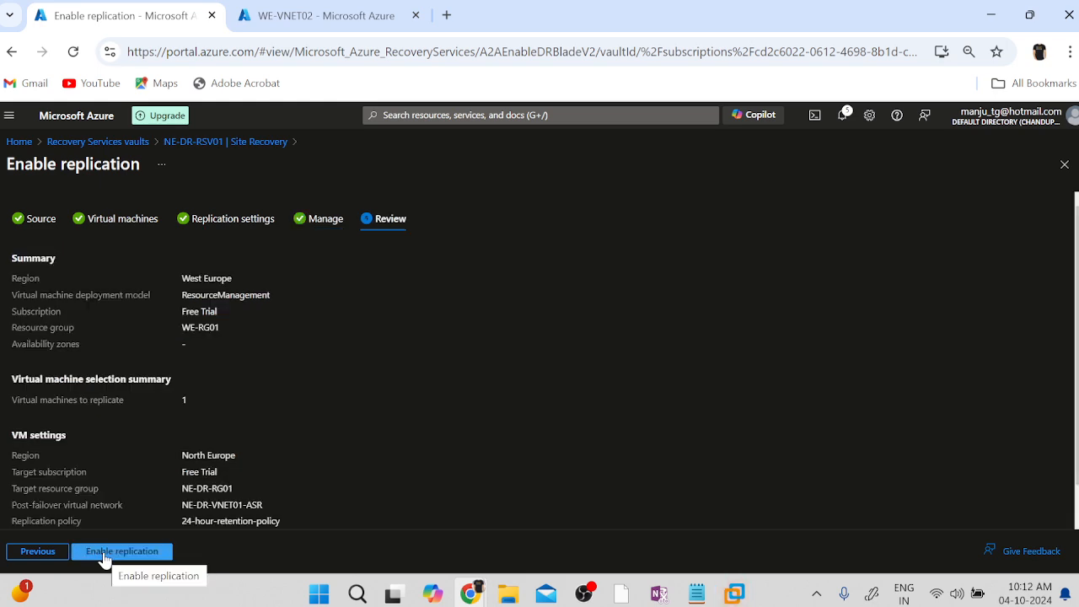
{"action": "left_click", "coordinate": [121, 552]}
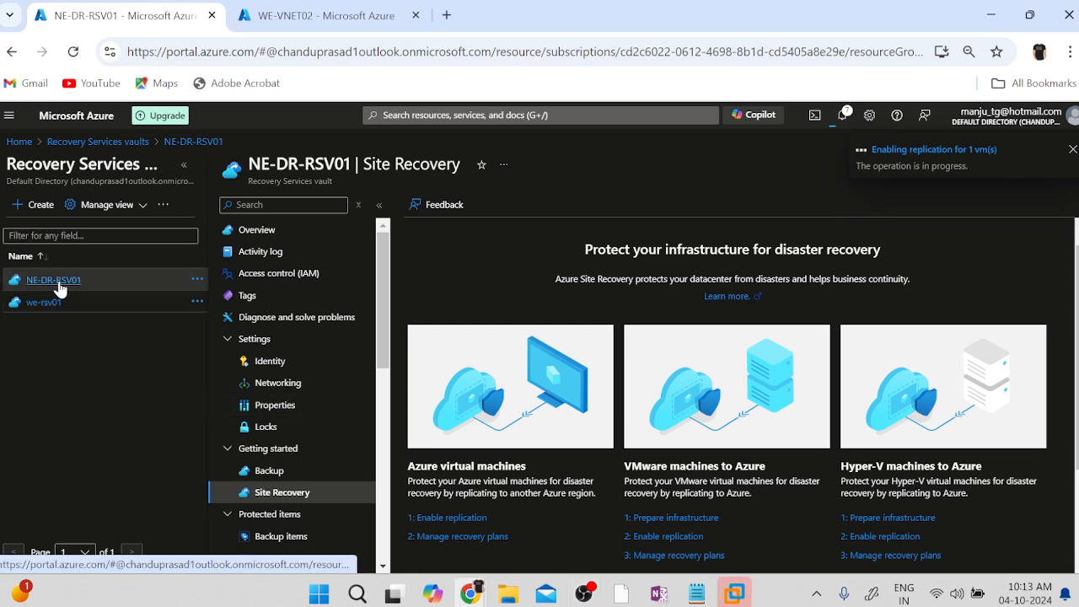
Reopen the NE-DR-RSV01 vault's Site Recovery page and start enabling replication for another Azure virtual machine.
{"action": "left_click", "coordinate": [59, 287]}
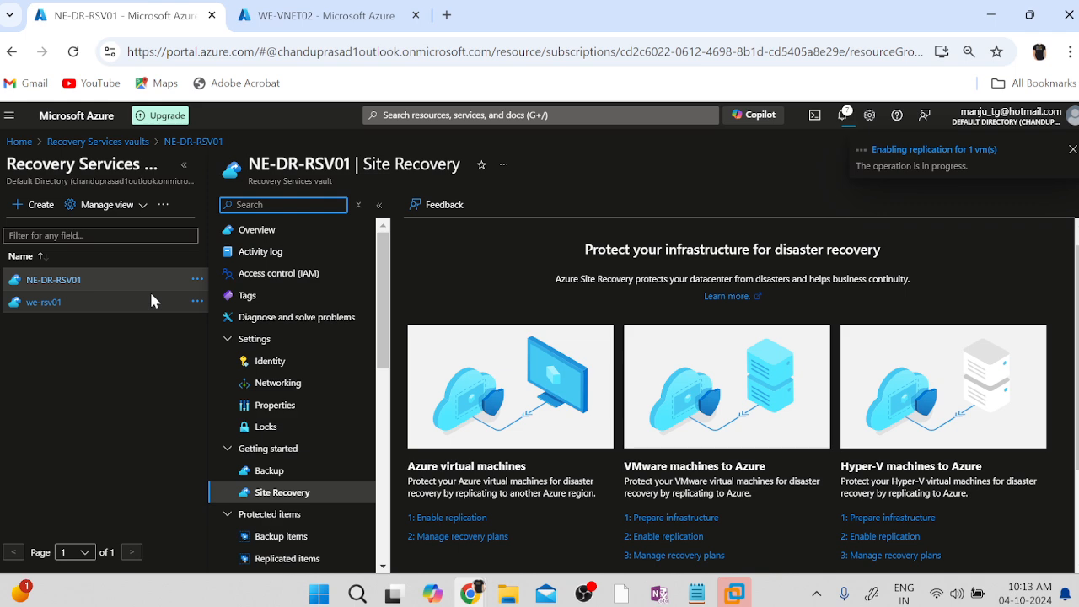
{"action": "left_click", "coordinate": [175, 146]}
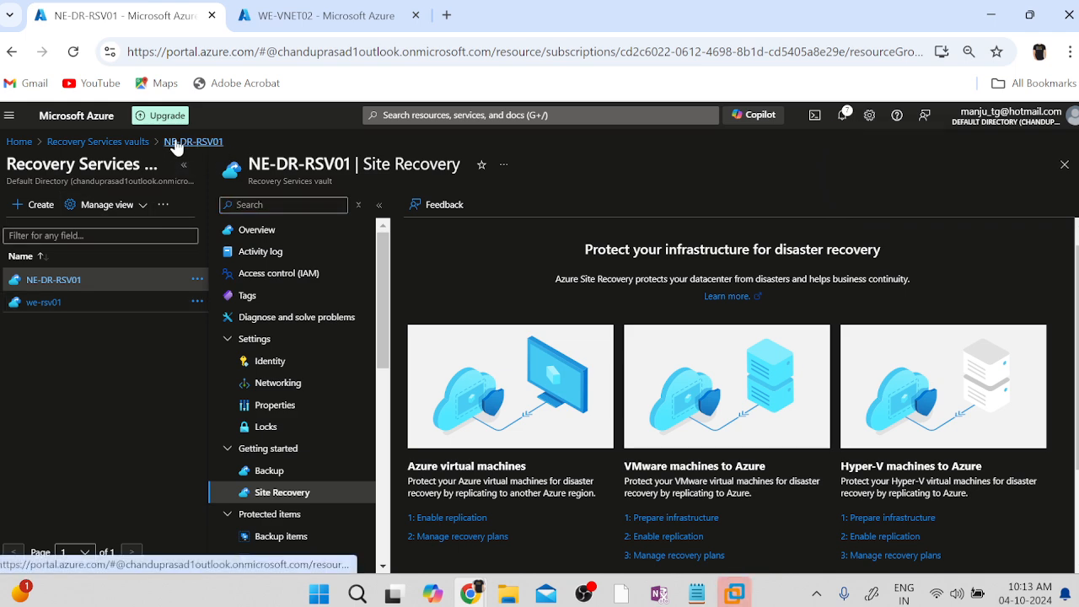
{"action": "left_click", "coordinate": [110, 143]}
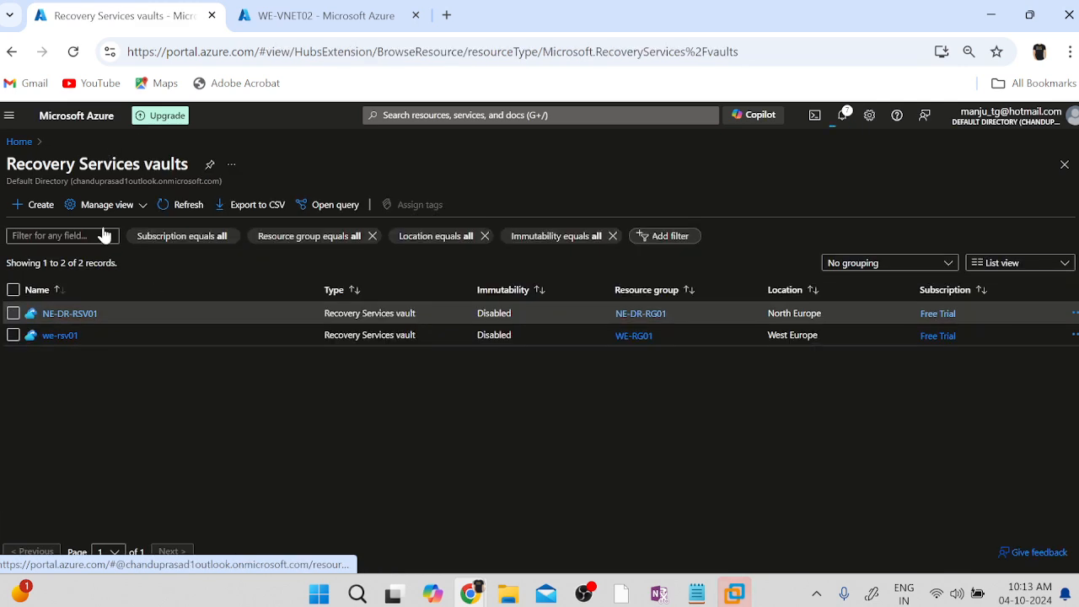
{"action": "left_click", "coordinate": [63, 318]}
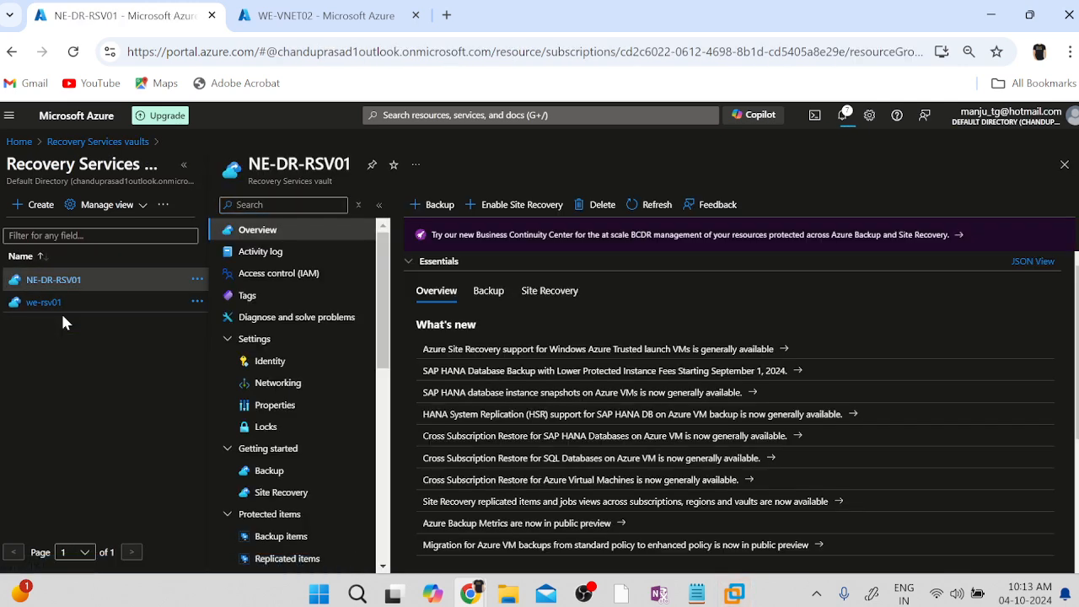
{"action": "left_click", "coordinate": [497, 205]}
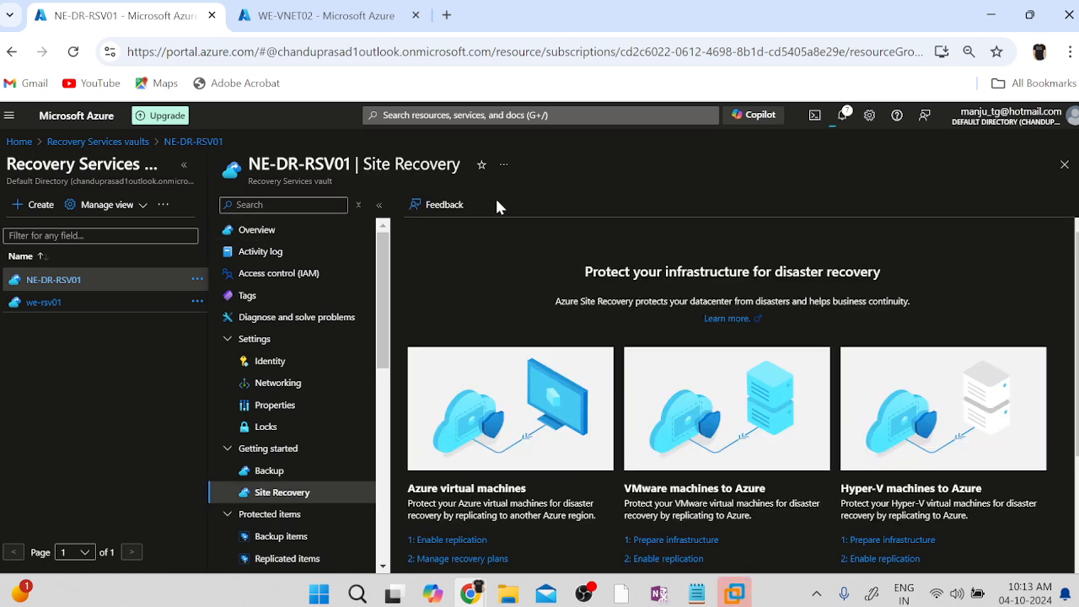
{"action": "scroll", "coordinate": [559, 445], "scroll_direction": "down", "scroll_amount": 2}
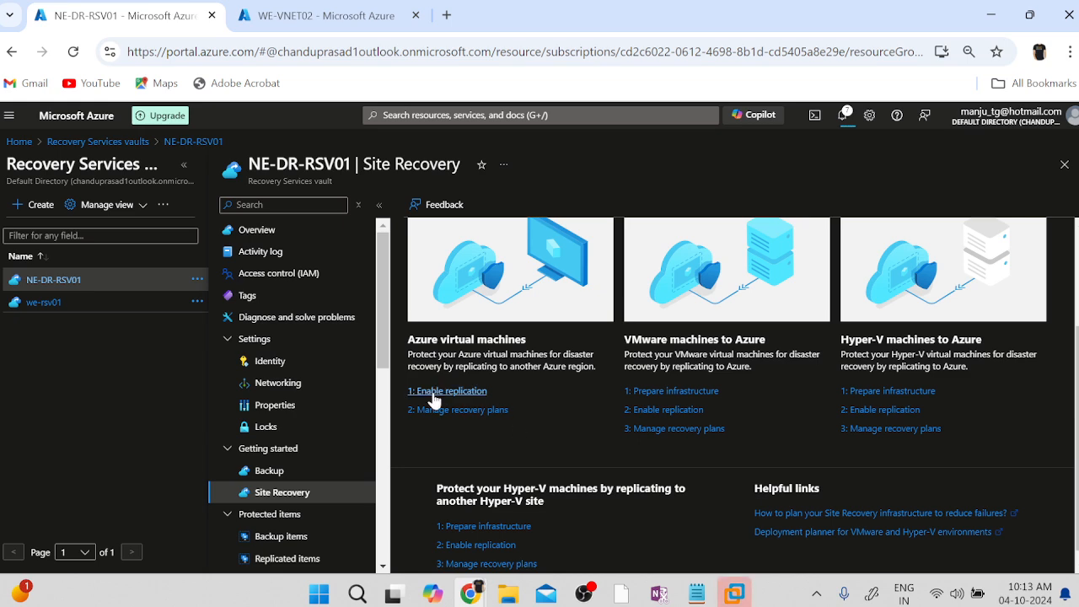
{"action": "left_click", "coordinate": [434, 391]}
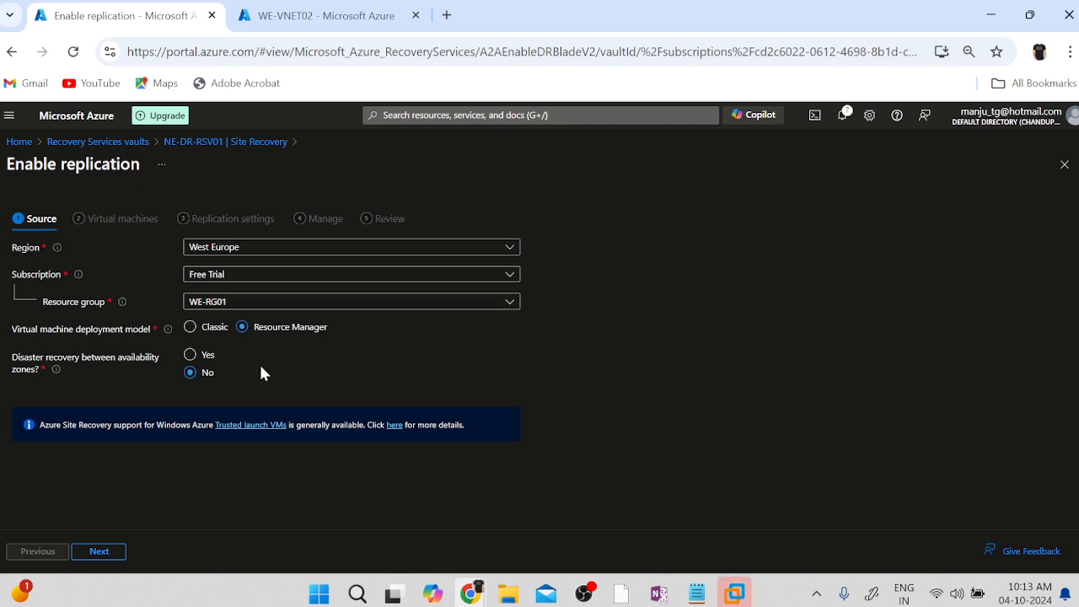
Accept the West Europe source with resource group WE-RG01 and select WE-VM02 as the machine to replicate.
{"action": "left_click", "coordinate": [90, 562]}
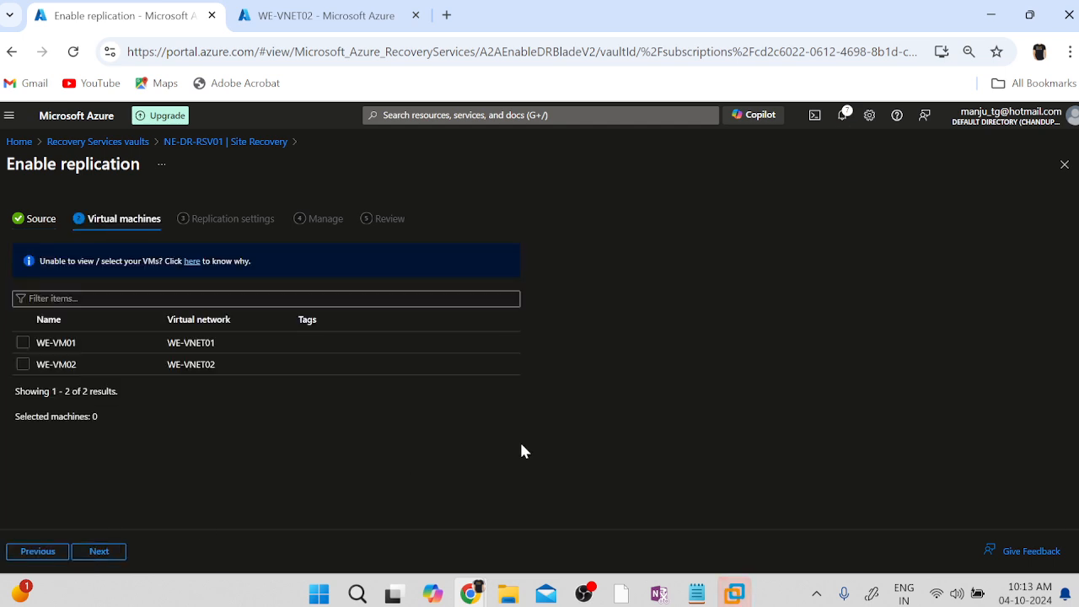
{"action": "left_click", "coordinate": [23, 364]}
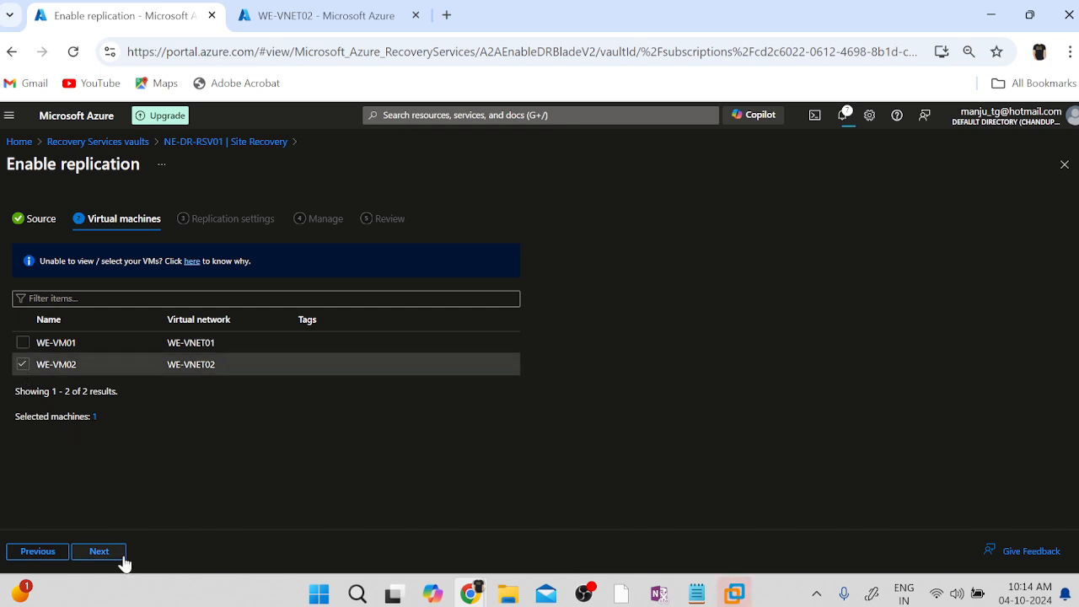
{"action": "left_click", "coordinate": [84, 556]}
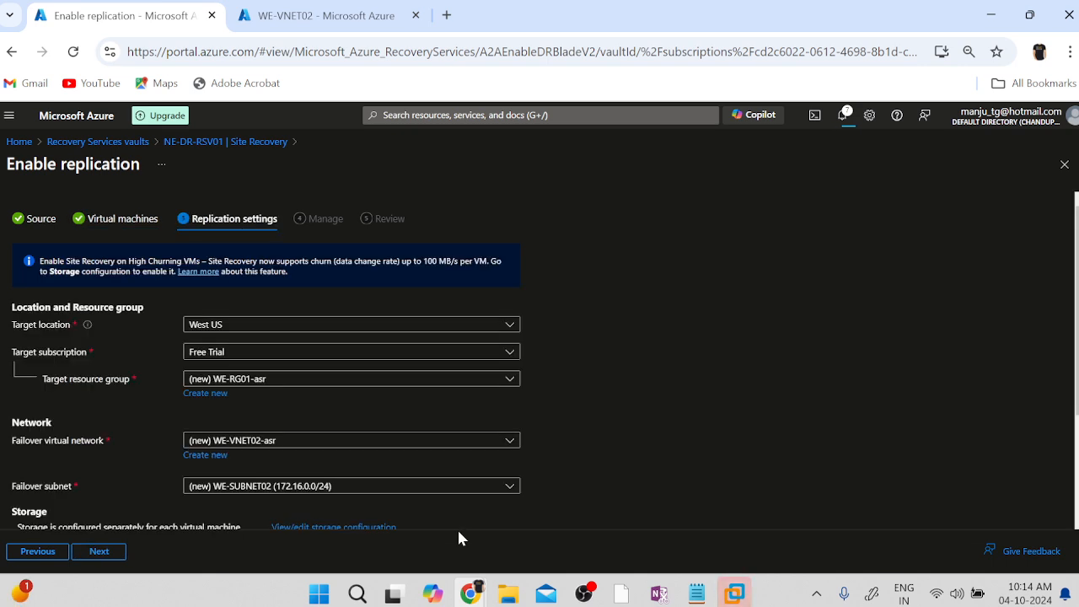
Set WE-VM02's target location to North Europe and its target resource group to NE-DR-RG01.
{"action": "left_click", "coordinate": [286, 331]}
{"action": "type", "text": "no"}
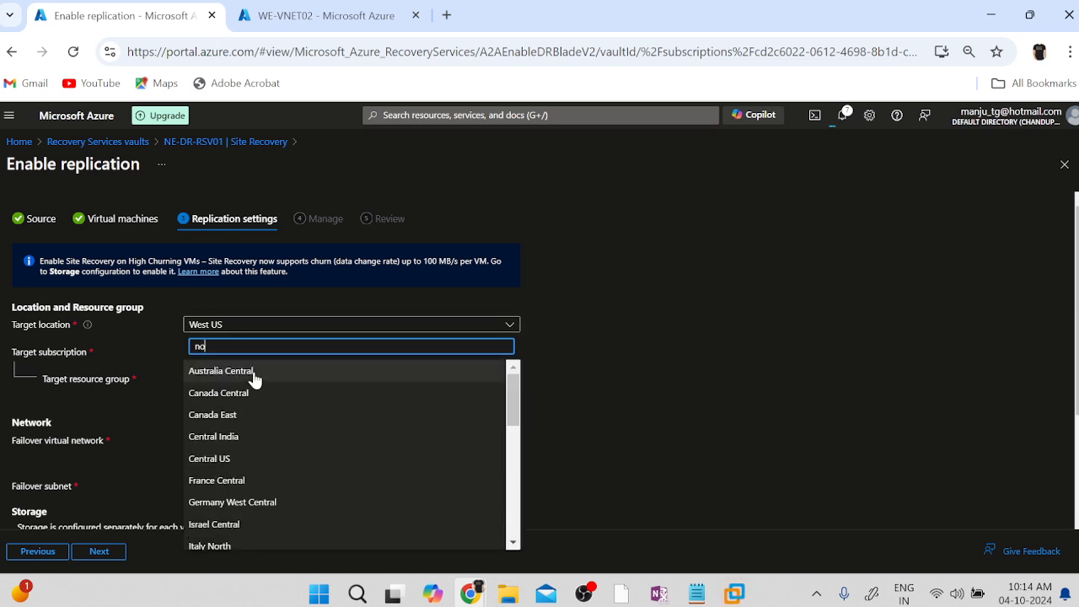
{"action": "type", "text": "rth"}
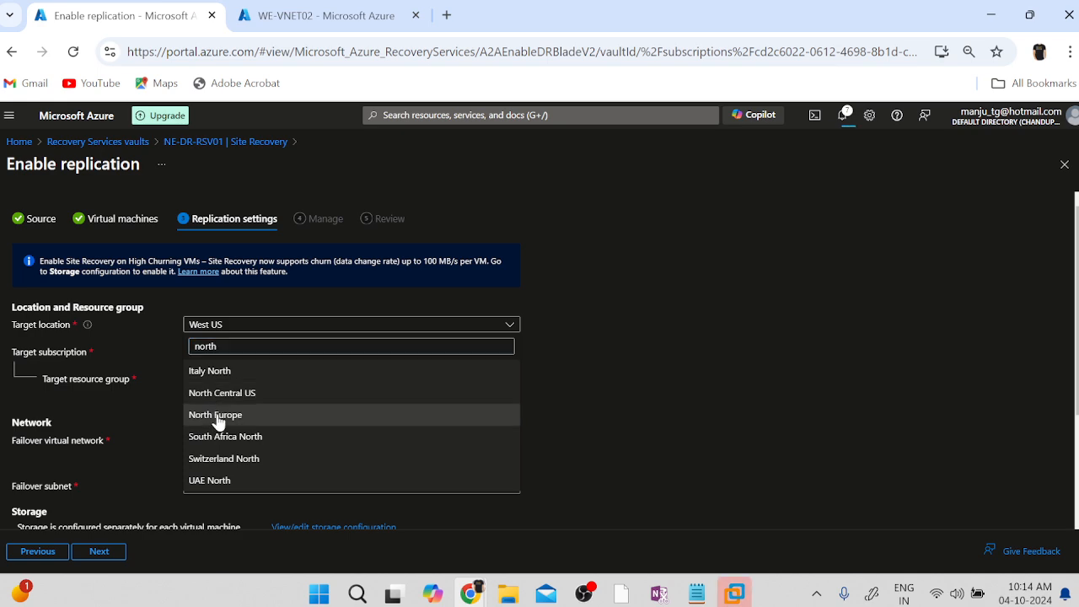
{"action": "left_click", "coordinate": [218, 416]}
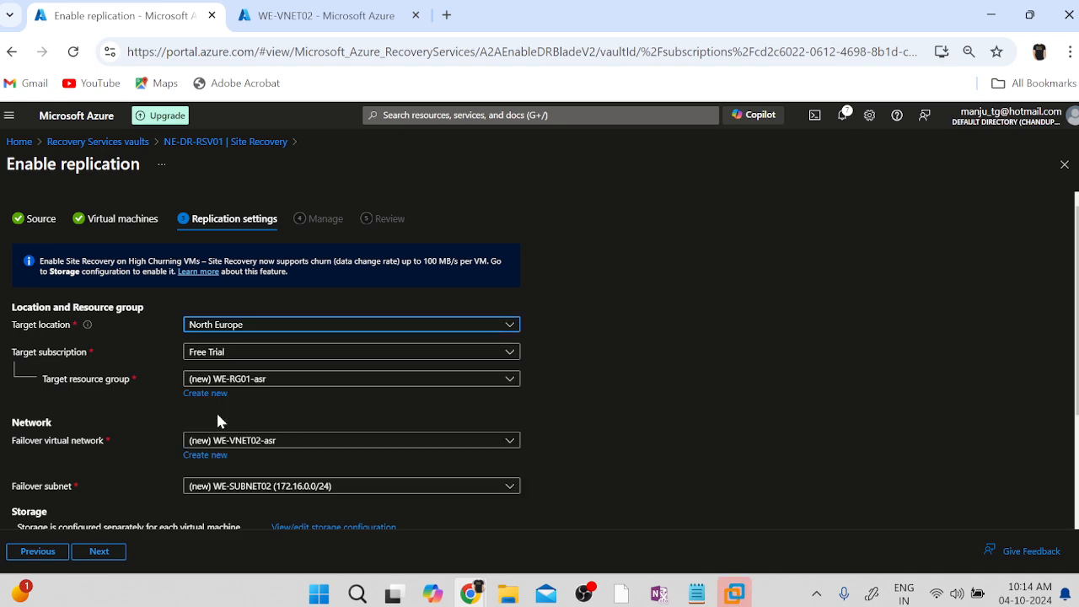
{"action": "left_click", "coordinate": [266, 383]}
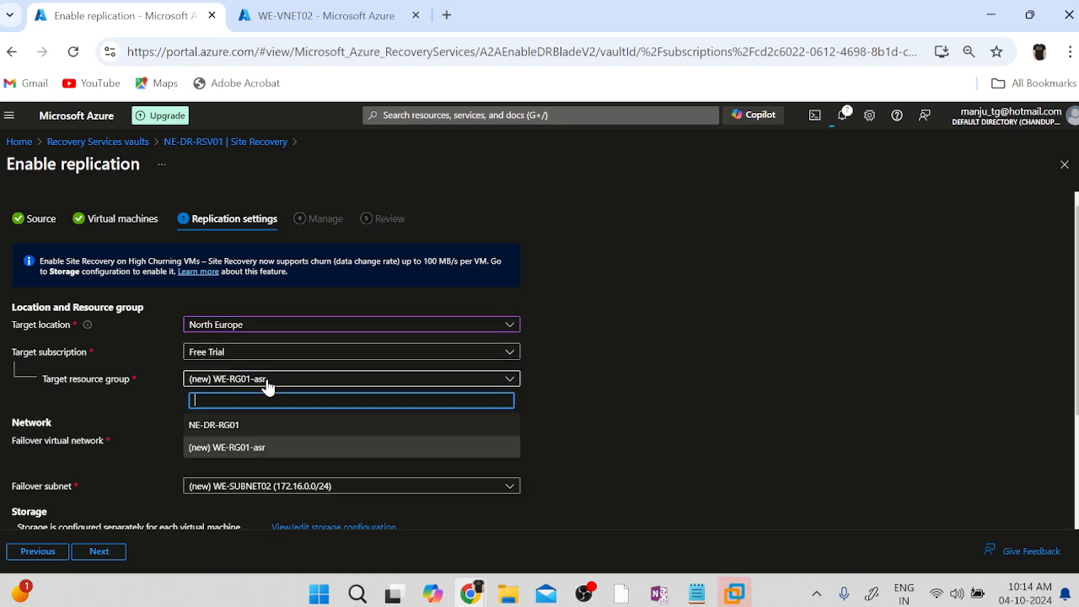
{"action": "left_click", "coordinate": [243, 428]}
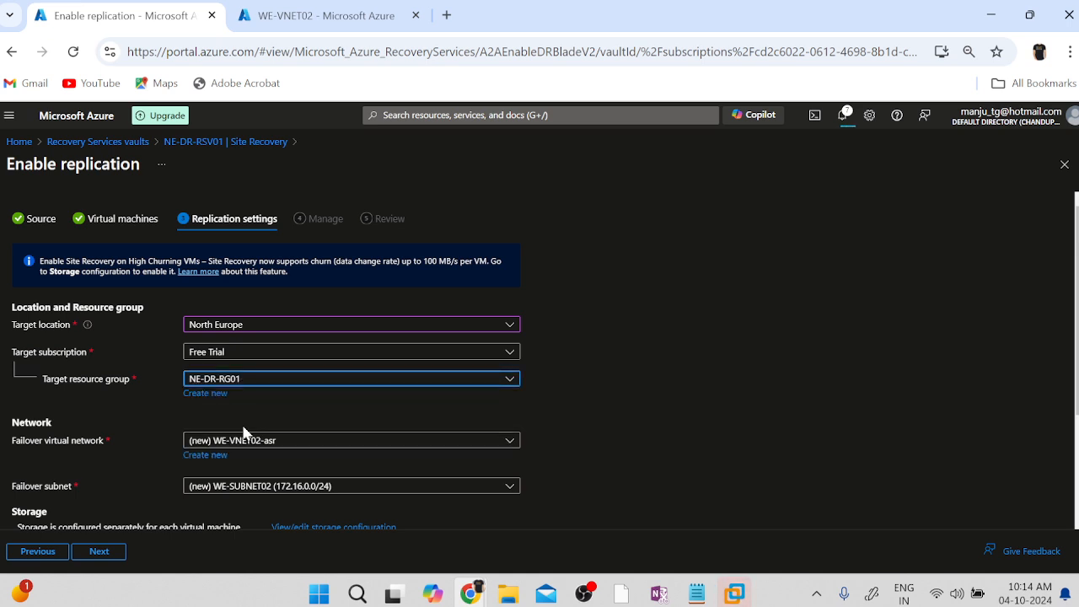
Choose NE-DR-VNET01-ASR as WE-VM02's failover virtual network and proceed to the replication management settings.
{"action": "left_click", "coordinate": [361, 453]}
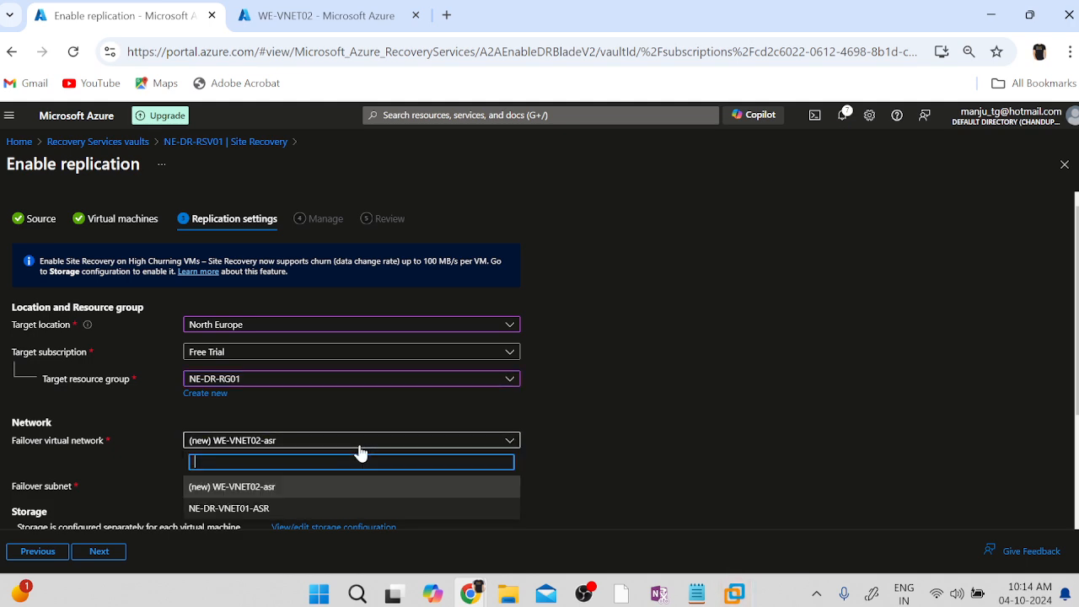
{"action": "left_click", "coordinate": [242, 513]}
{"action": "scroll", "coordinate": [601, 498], "scroll_direction": "down", "scroll_amount": 2}
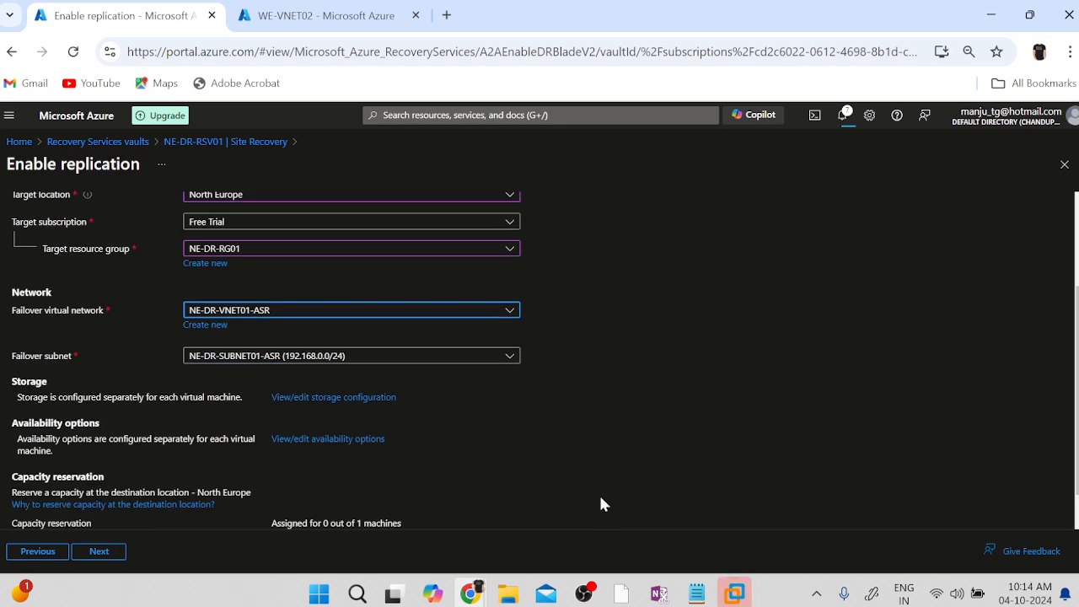
{"action": "left_click", "coordinate": [95, 552]}
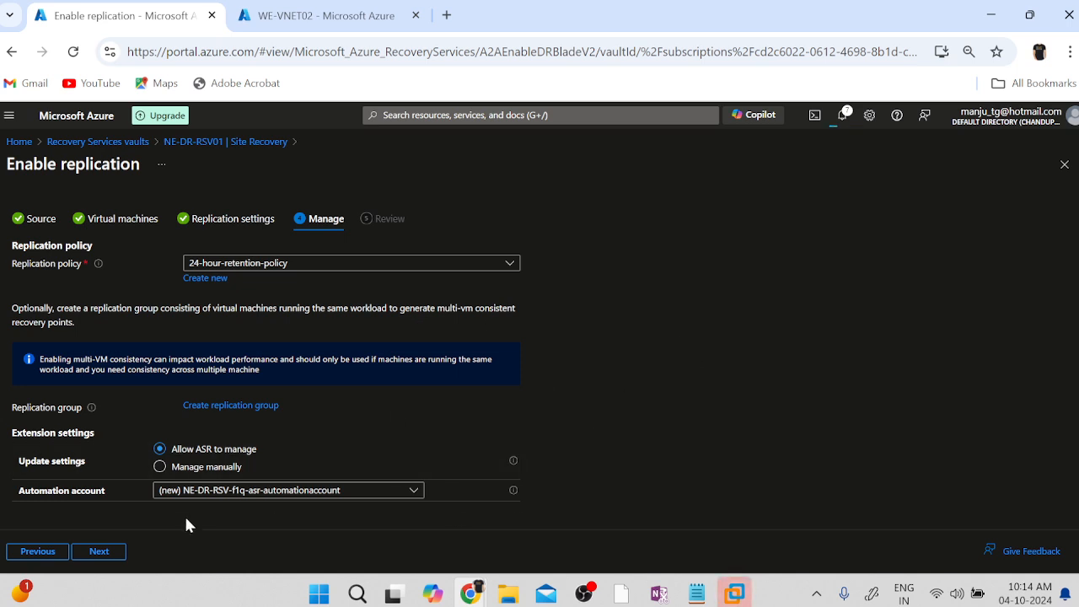
Accept the 24-hour-retention-policy and ASR-managed extension updates, enable replication for WE-VM02, and check the job's progress in the notifications.
{"action": "left_click", "coordinate": [91, 552]}
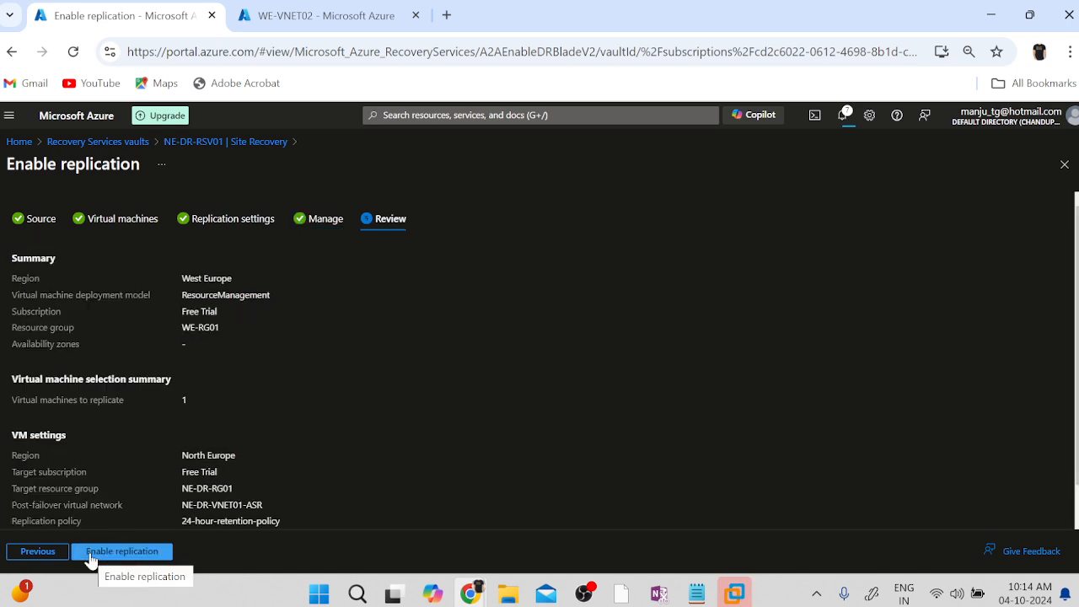
{"action": "left_click", "coordinate": [91, 553]}
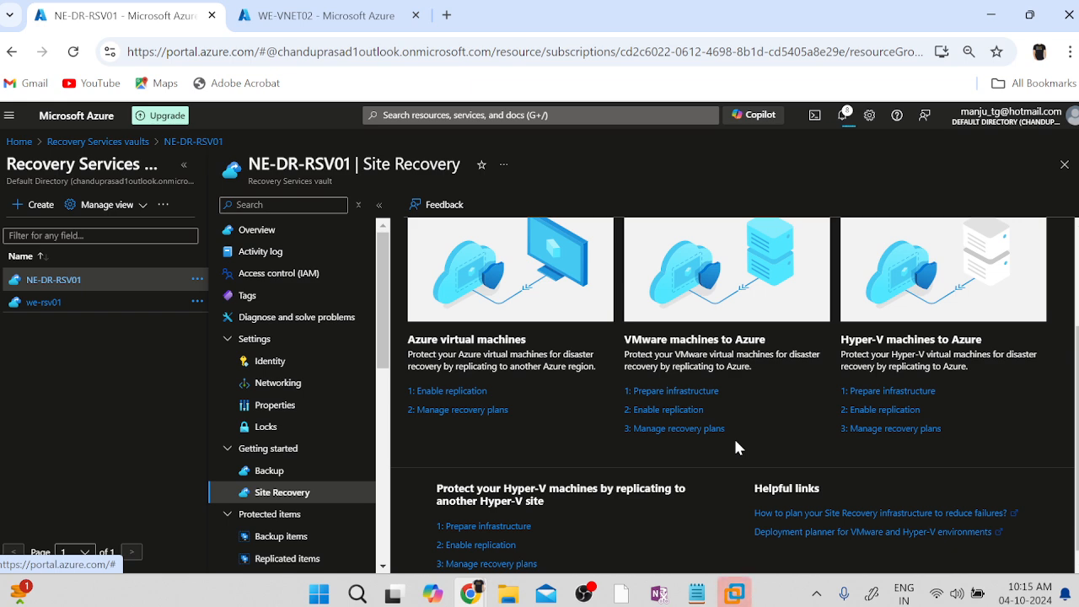
{"action": "left_click", "coordinate": [844, 115]}
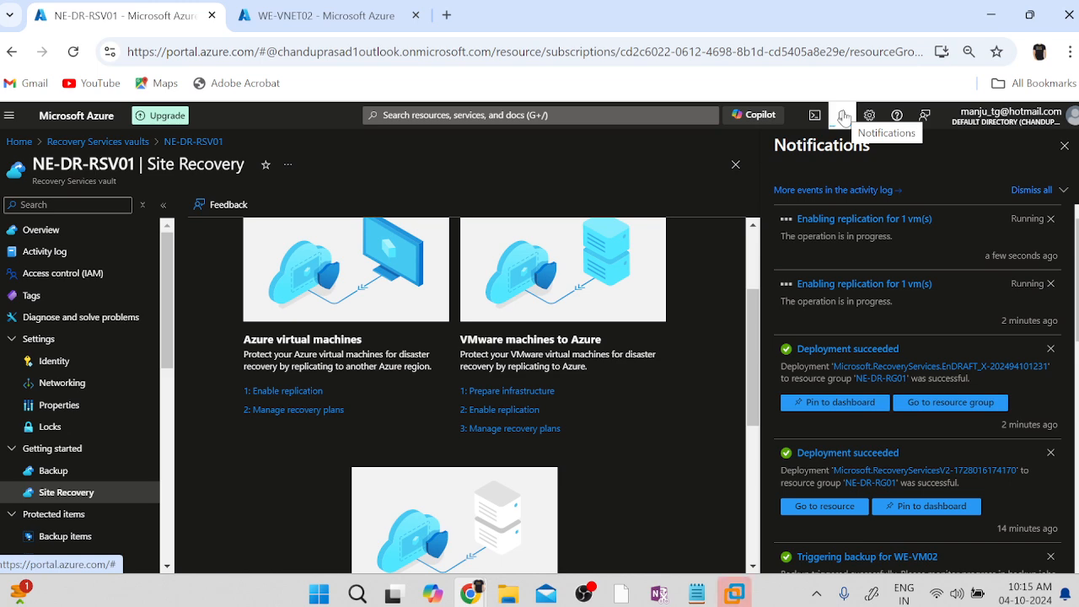
{"action": "scroll", "coordinate": [461, 333], "scroll_direction": "up", "scroll_amount": 3}
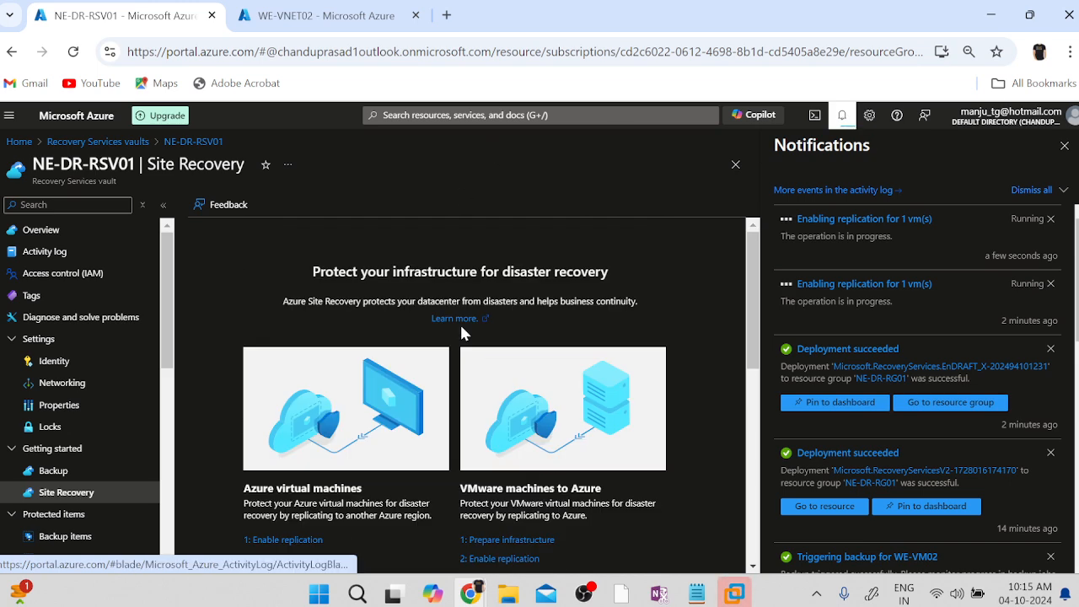
{"action": "left_click", "coordinate": [841, 115]}
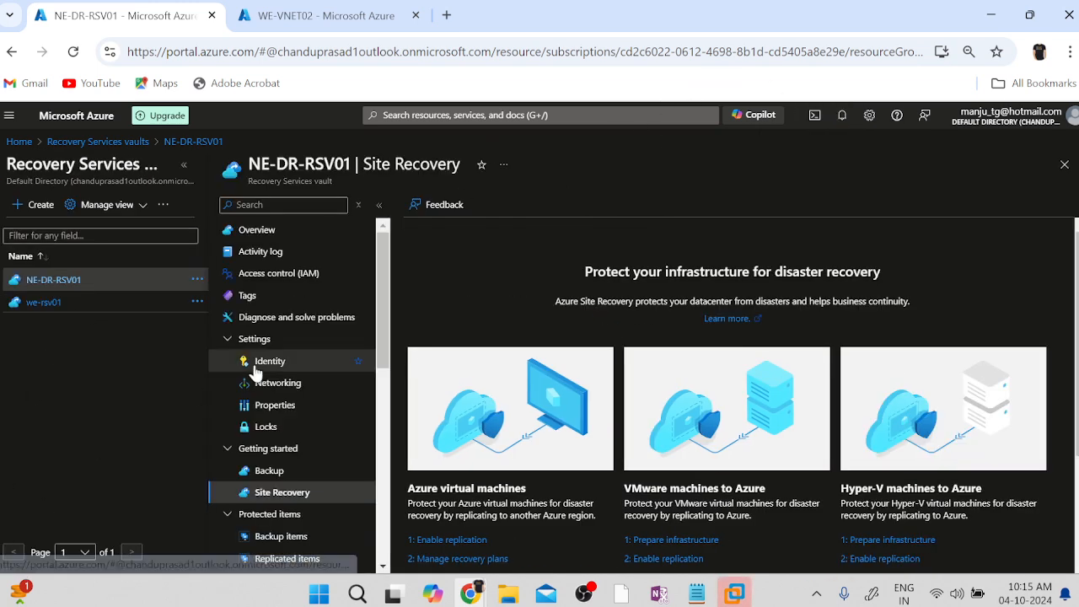
Examine the vault's Site Recovery overview for replication health, failover health and the infrastructure view of Azure virtual machines.
{"action": "left_click", "coordinate": [257, 237]}
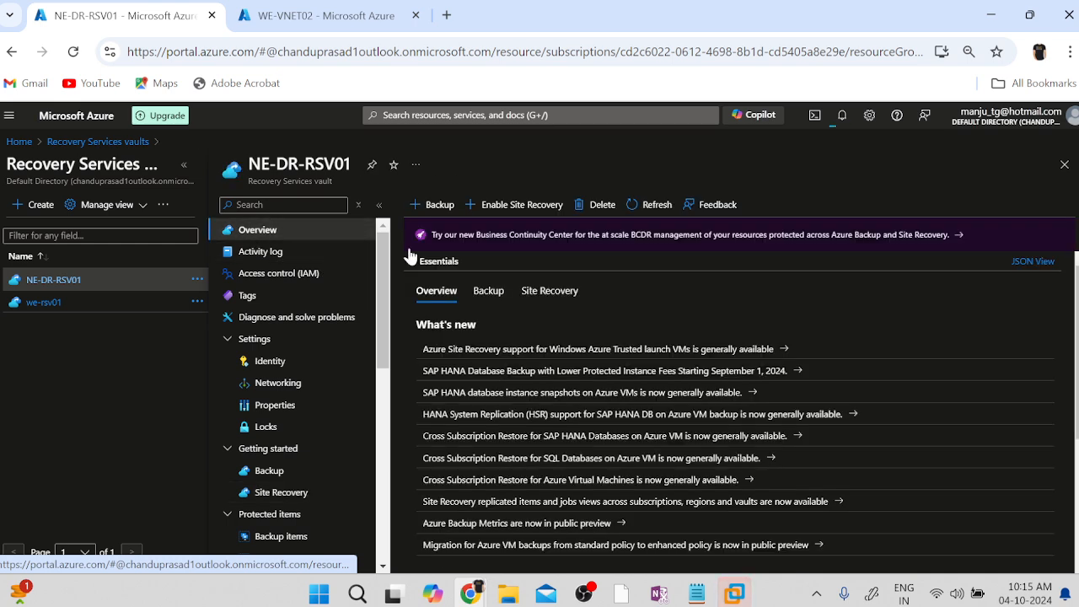
{"action": "left_click", "coordinate": [549, 290]}
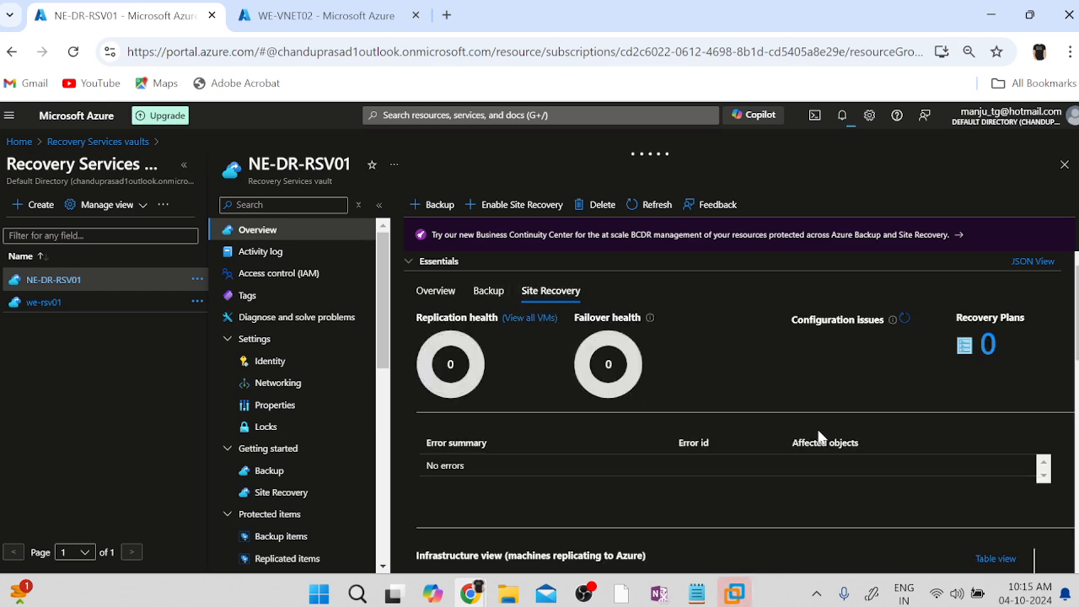
{"action": "scroll", "coordinate": [858, 519], "scroll_direction": "down", "scroll_amount": 1}
{"action": "scroll", "coordinate": [859, 524], "scroll_direction": "down", "scroll_amount": 3}
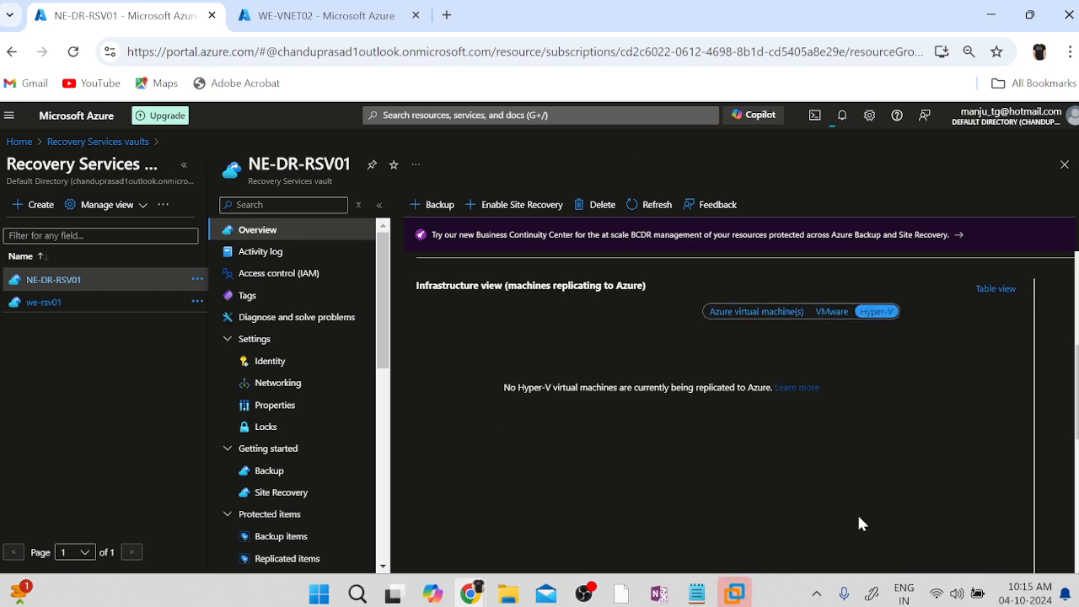
{"action": "scroll", "coordinate": [858, 525], "scroll_direction": "up", "scroll_amount": 3}
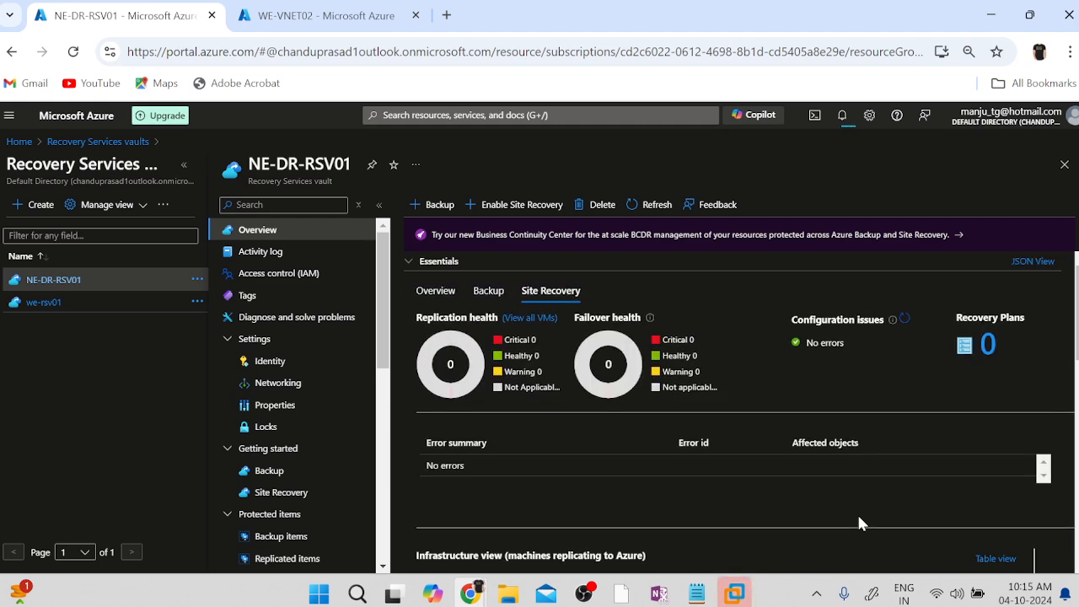
{"action": "scroll", "coordinate": [860, 524], "scroll_direction": "down", "scroll_amount": 3}
{"action": "left_click", "coordinate": [755, 445]}
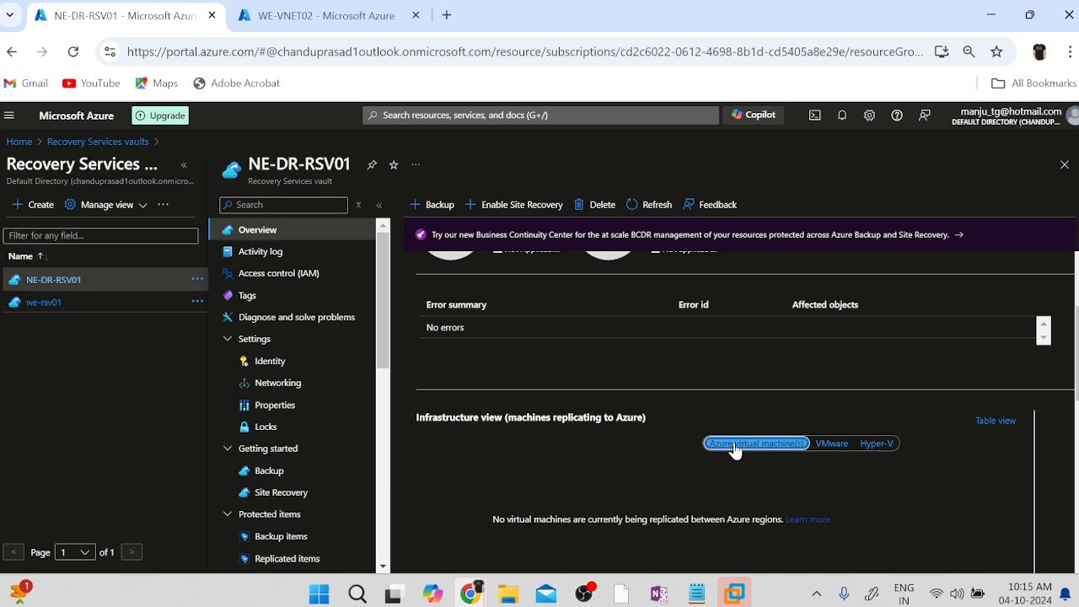
{"action": "scroll", "coordinate": [903, 503], "scroll_direction": "up", "scroll_amount": 3}
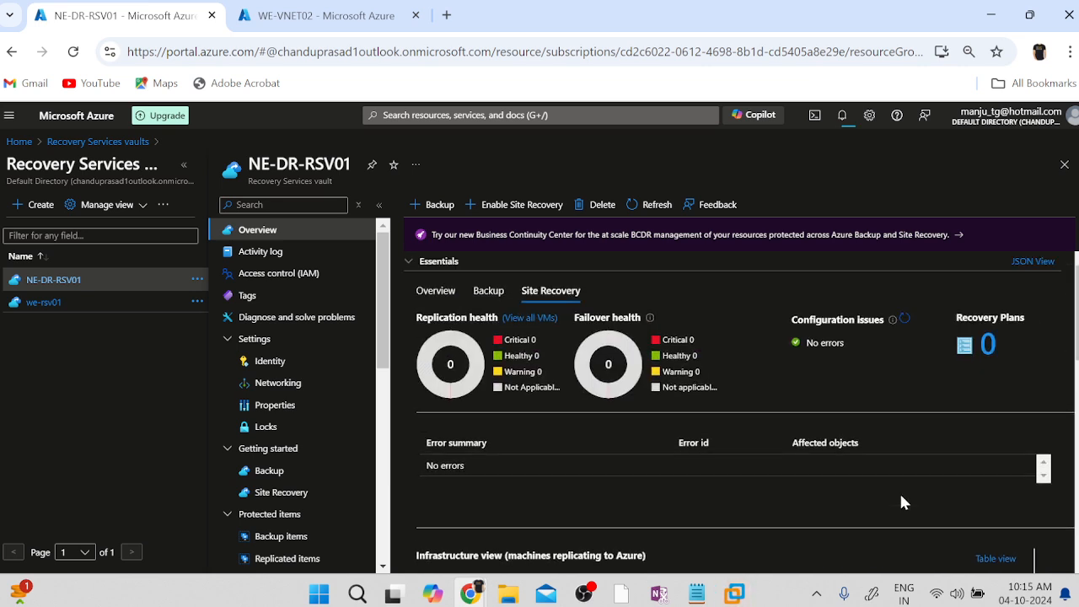
Check the NE-DR-RSV01 vault's Site Recovery jobs and the notifications about enabling replication.
{"action": "left_click", "coordinate": [275, 491]}
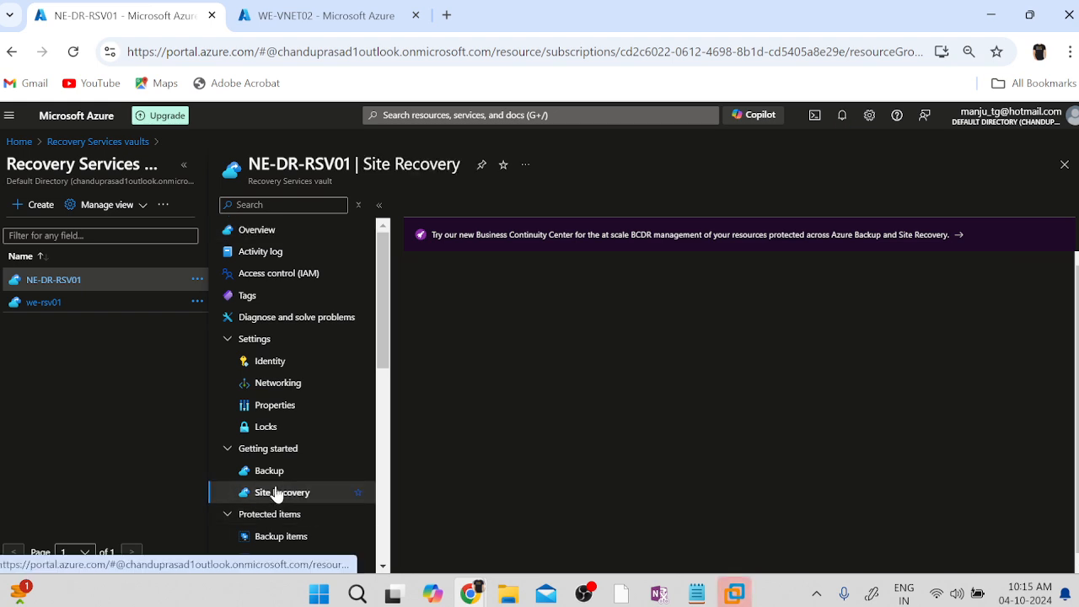
{"action": "scroll", "coordinate": [809, 458], "scroll_direction": "down", "scroll_amount": 3}
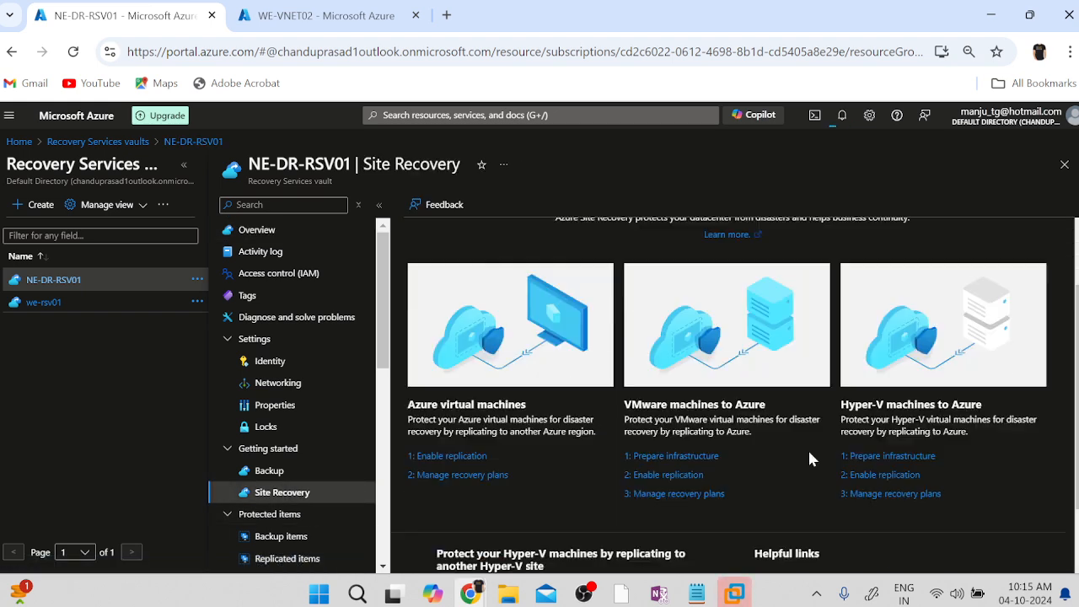
{"action": "scroll", "coordinate": [811, 458], "scroll_direction": "up", "scroll_amount": 3}
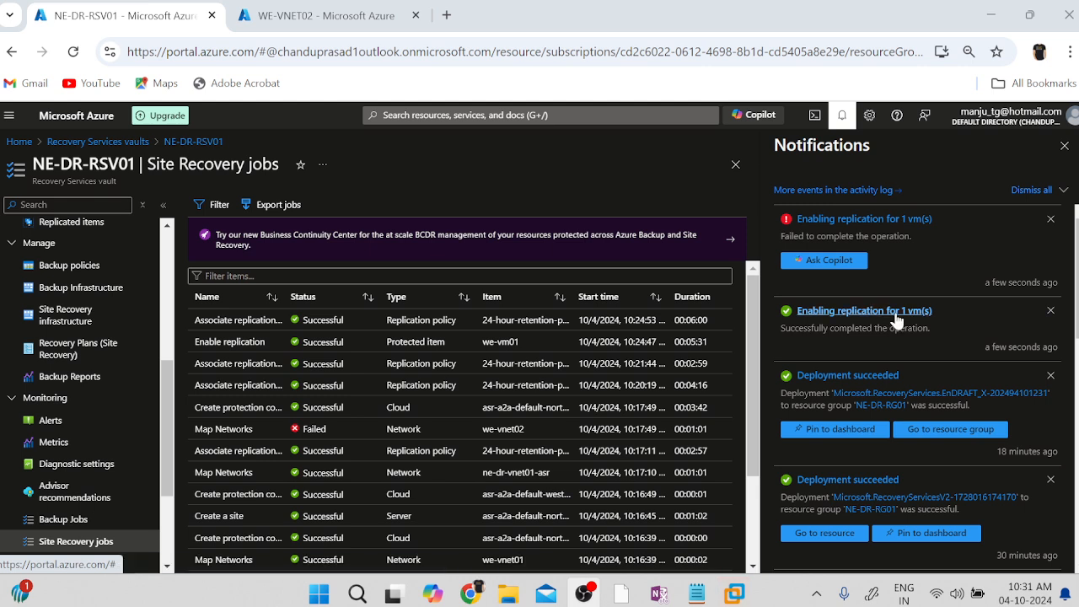
{"action": "left_click", "coordinate": [842, 115]}
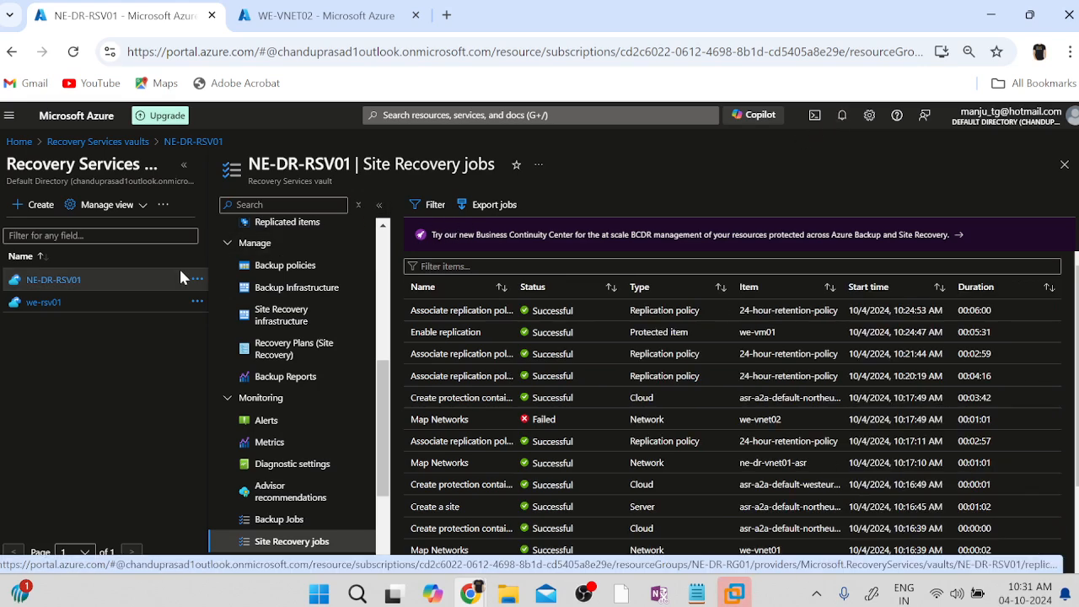
Reopen the NE-DR-RSV01 vault from the vault list and check replication and failover health in its Site Recovery overview.
{"action": "left_click", "coordinate": [76, 140]}
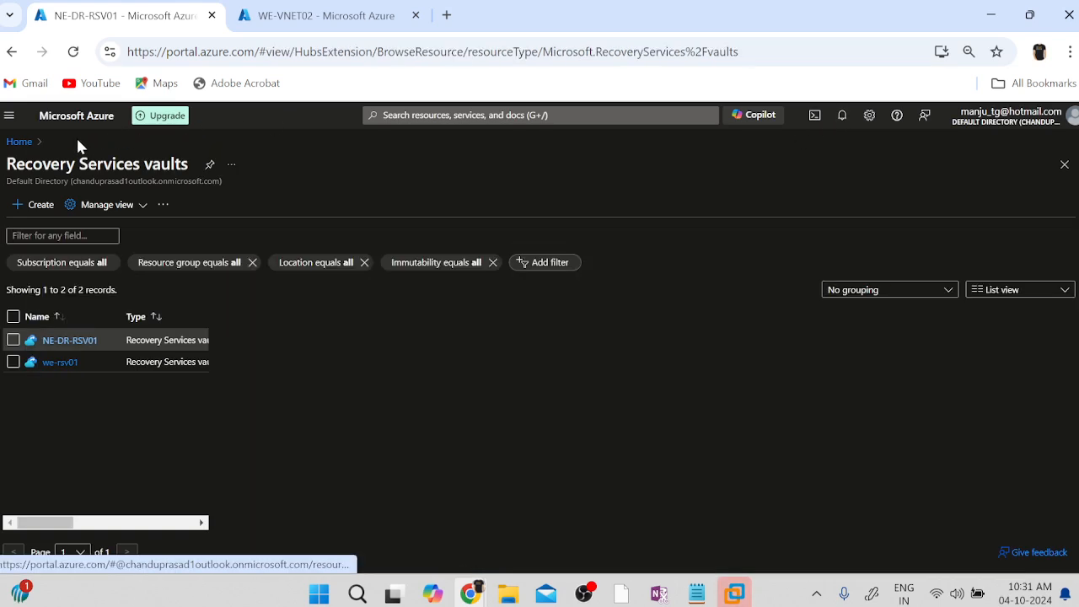
{"action": "left_click", "coordinate": [52, 313]}
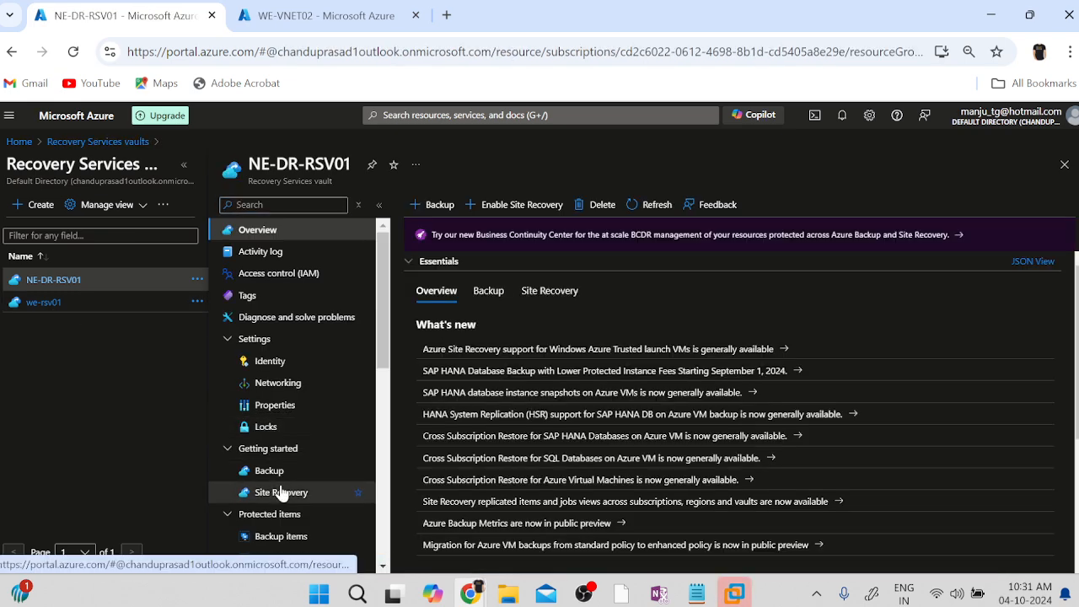
{"action": "left_click", "coordinate": [550, 290]}
{"action": "scroll", "coordinate": [860, 463], "scroll_direction": "down", "scroll_amount": 2}
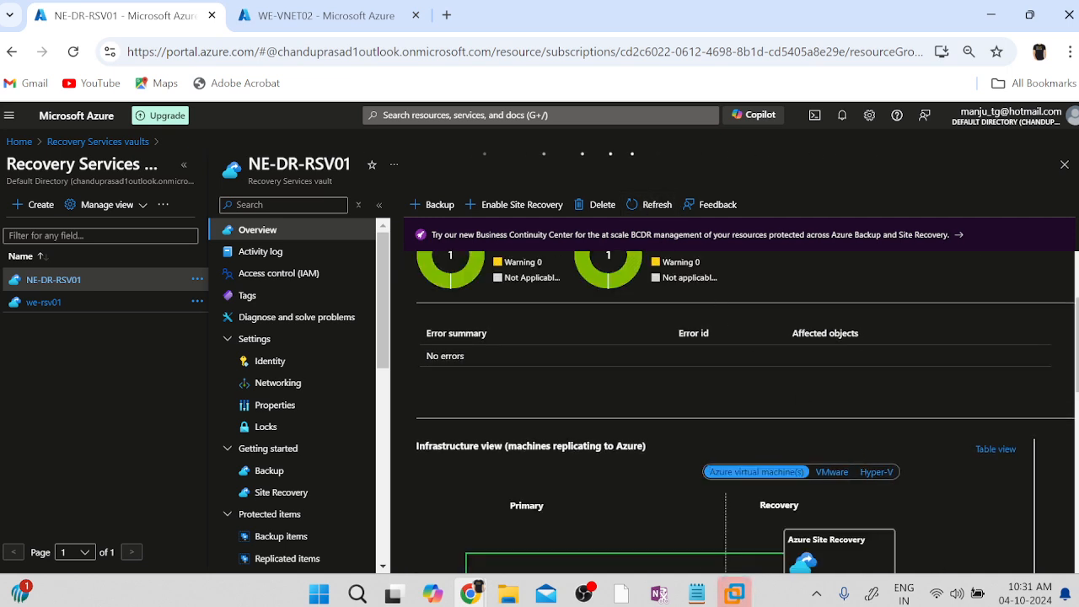
{"action": "scroll", "coordinate": [843, 345], "scroll_direction": "up", "scroll_amount": 1}
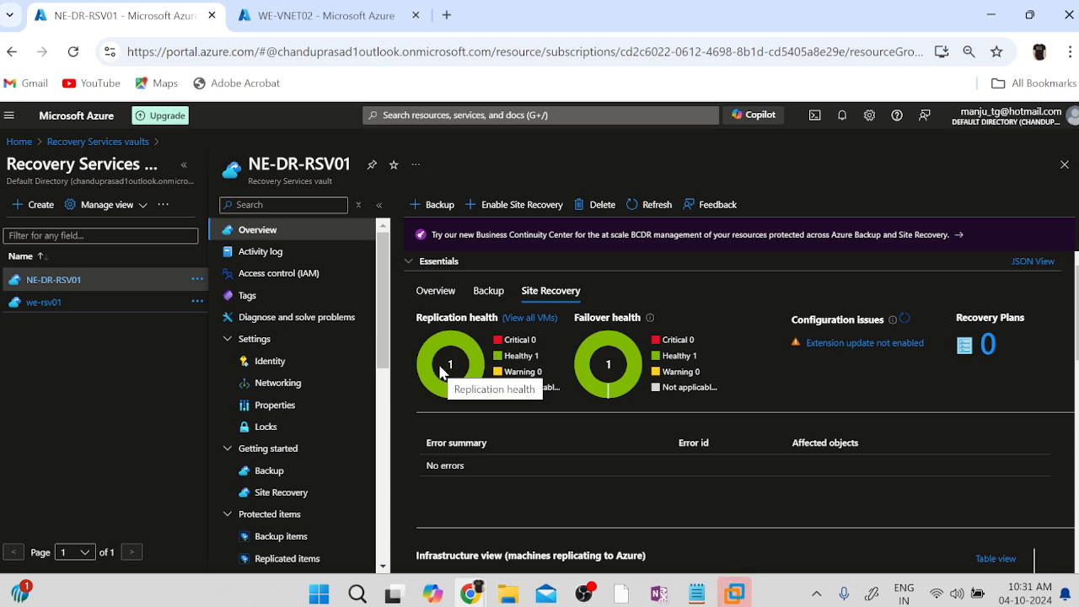
Examine the infrastructure view's primary and recovery sides, including the virtual machines, cache storage accounts and Azure Site Recovery.
{"action": "scroll", "coordinate": [856, 430], "scroll_direction": "down", "scroll_amount": 5}
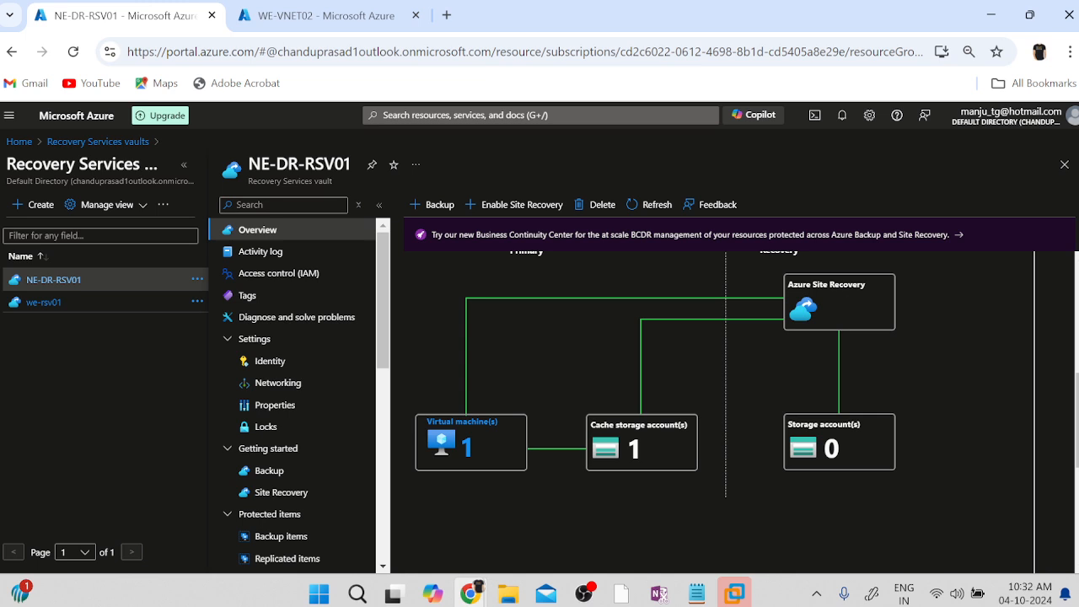
{"action": "scroll", "coordinate": [904, 347], "scroll_direction": "up", "scroll_amount": 1}
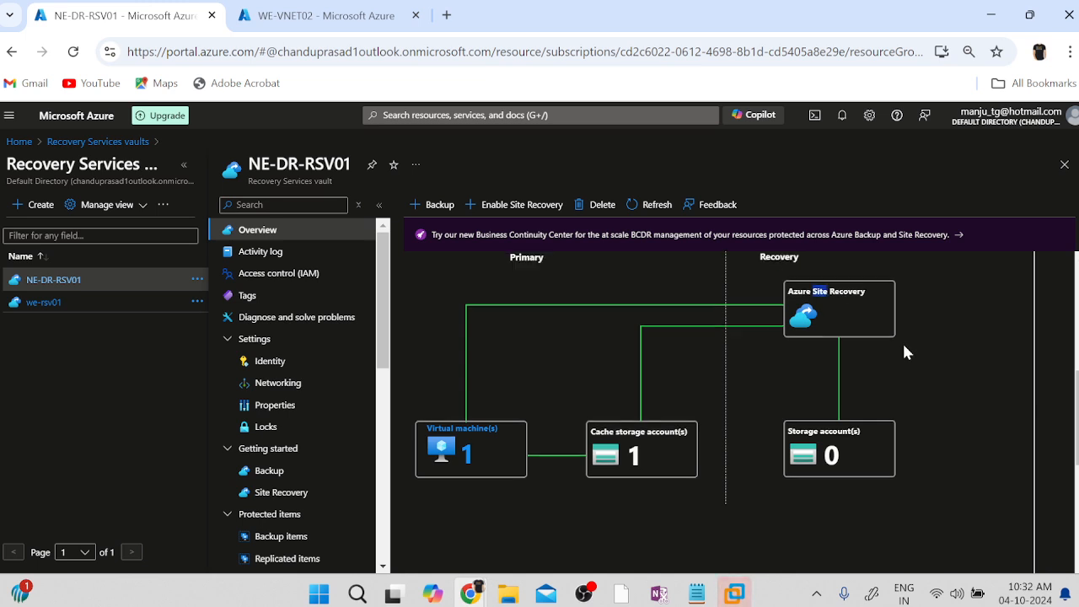
{"action": "scroll", "coordinate": [793, 321], "scroll_direction": "up", "scroll_amount": 1}
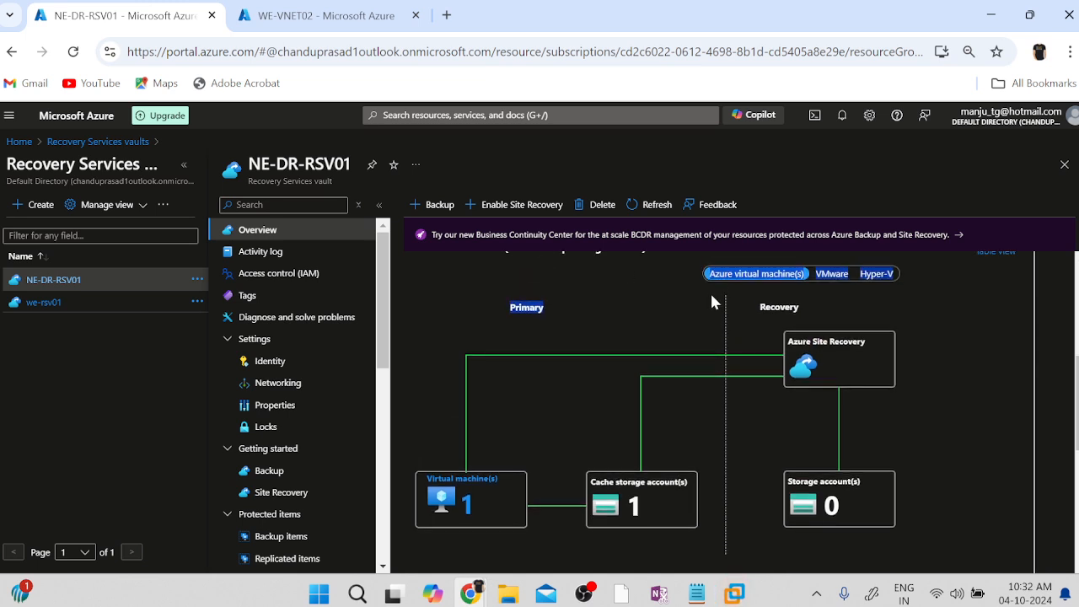
{"action": "double_click", "coordinate": [780, 307]}
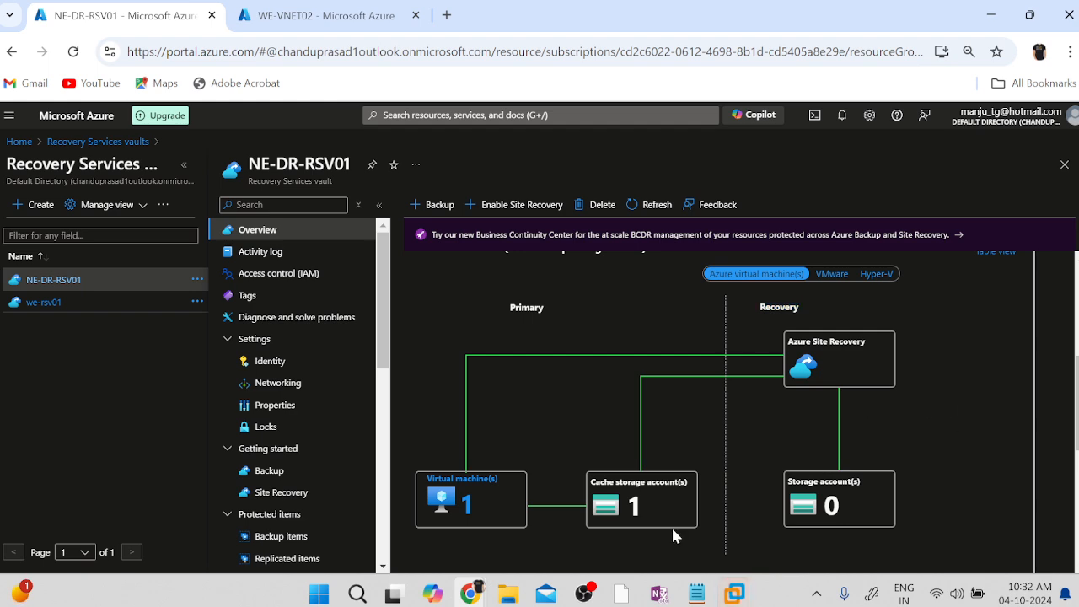
{"action": "left_click", "coordinate": [735, 594]}
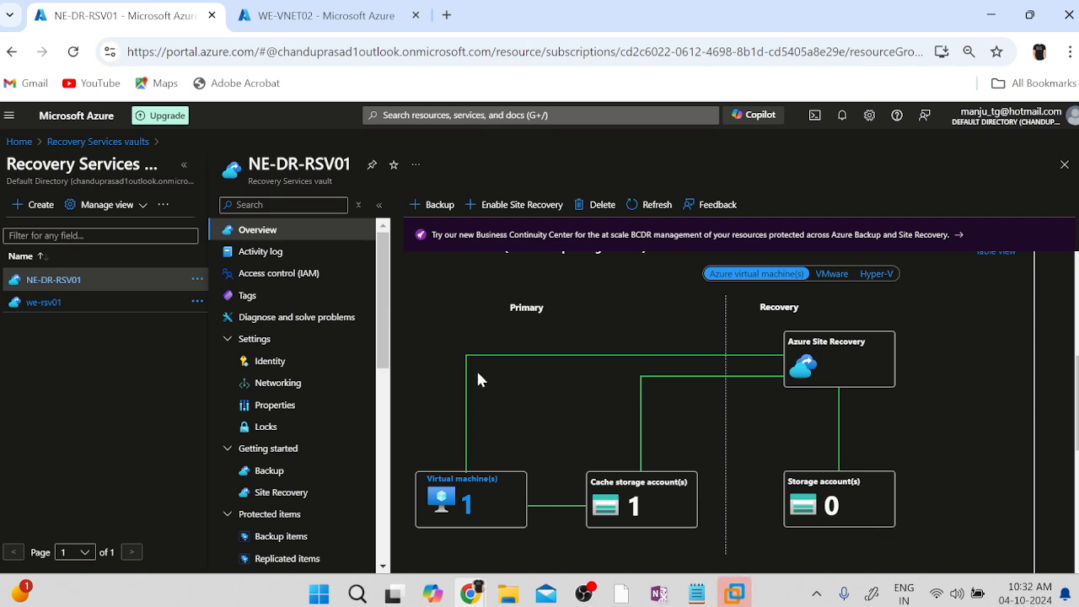
Open the vault's replicated items and view WE-VM01's replication health, synchronization status and failover readiness.
{"action": "left_click", "coordinate": [279, 493]}
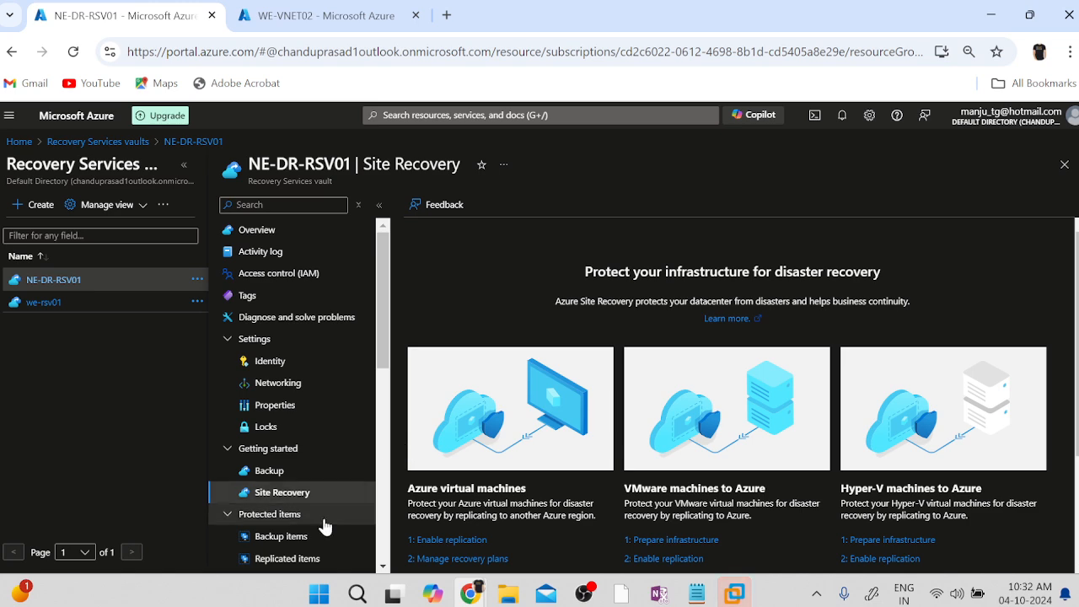
{"action": "left_click", "coordinate": [291, 558]}
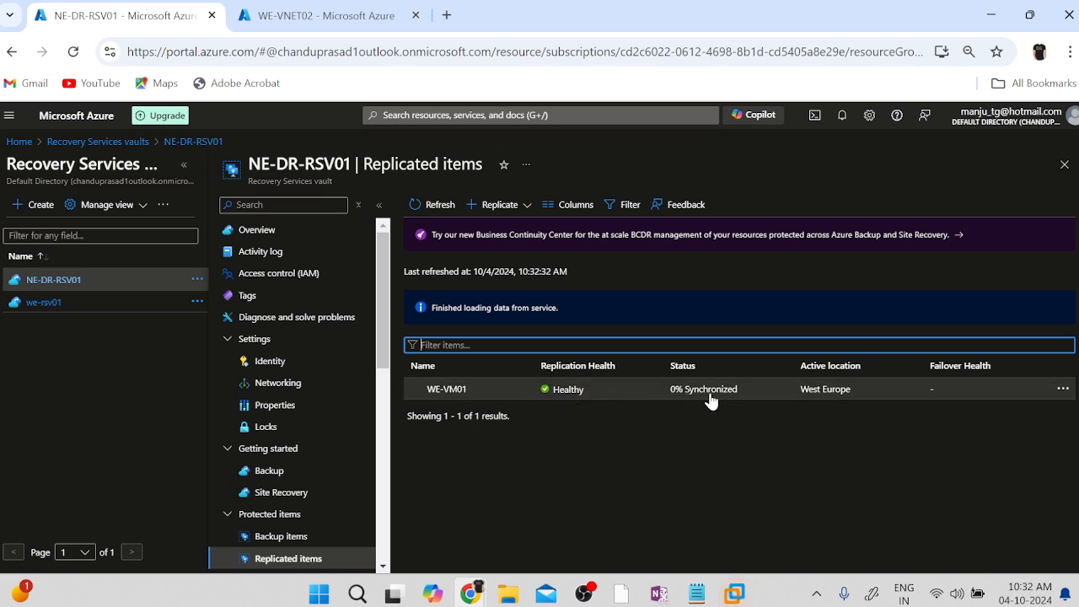
{"action": "left_click", "coordinate": [467, 395]}
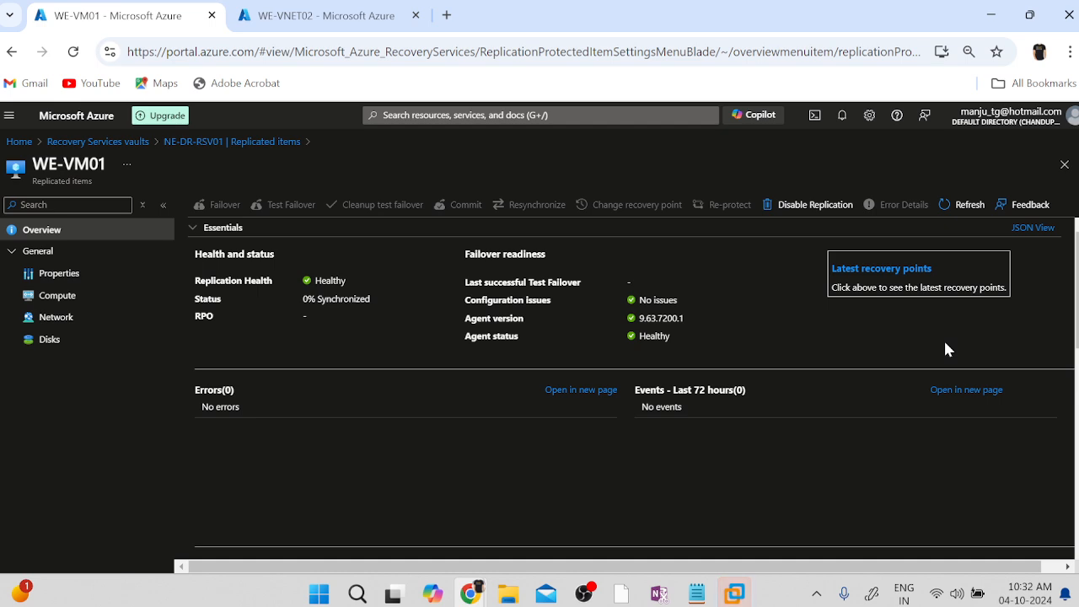
Return to the Recovery Services vaults list and reopen the replicated items of NE-DR-RSV01.
{"action": "left_click", "coordinate": [133, 143]}
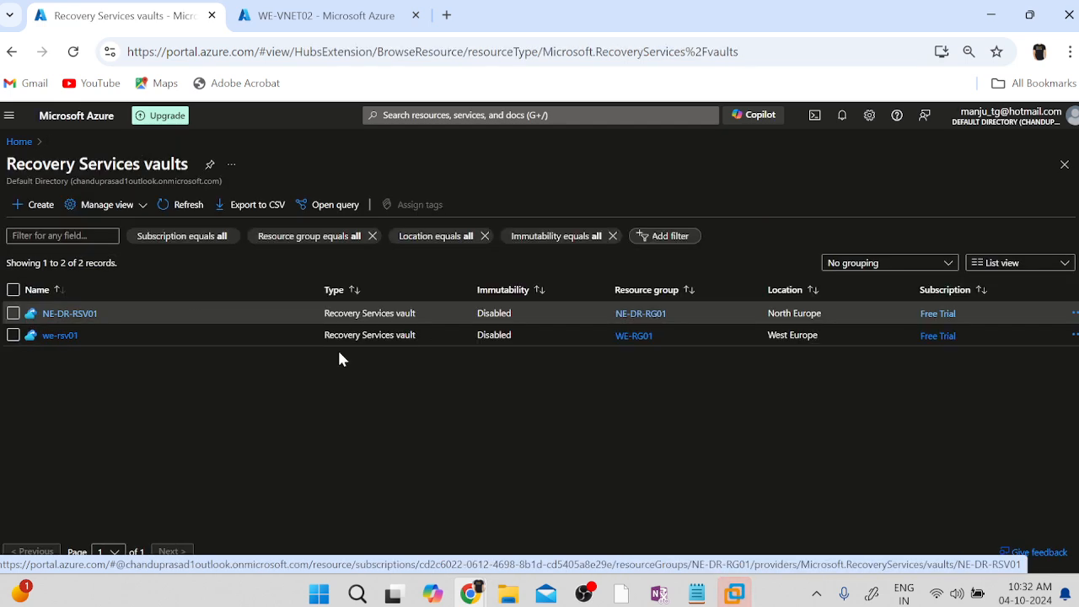
{"action": "left_click", "coordinate": [74, 313]}
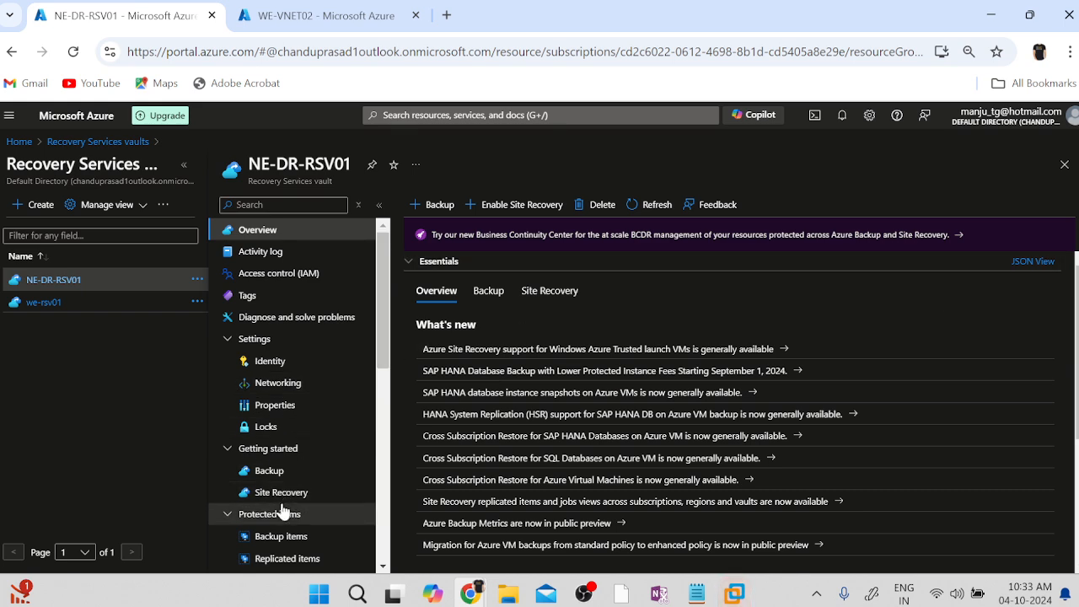
{"action": "scroll", "coordinate": [282, 512], "scroll_direction": "down", "scroll_amount": 1}
{"action": "left_click", "coordinate": [291, 451]}
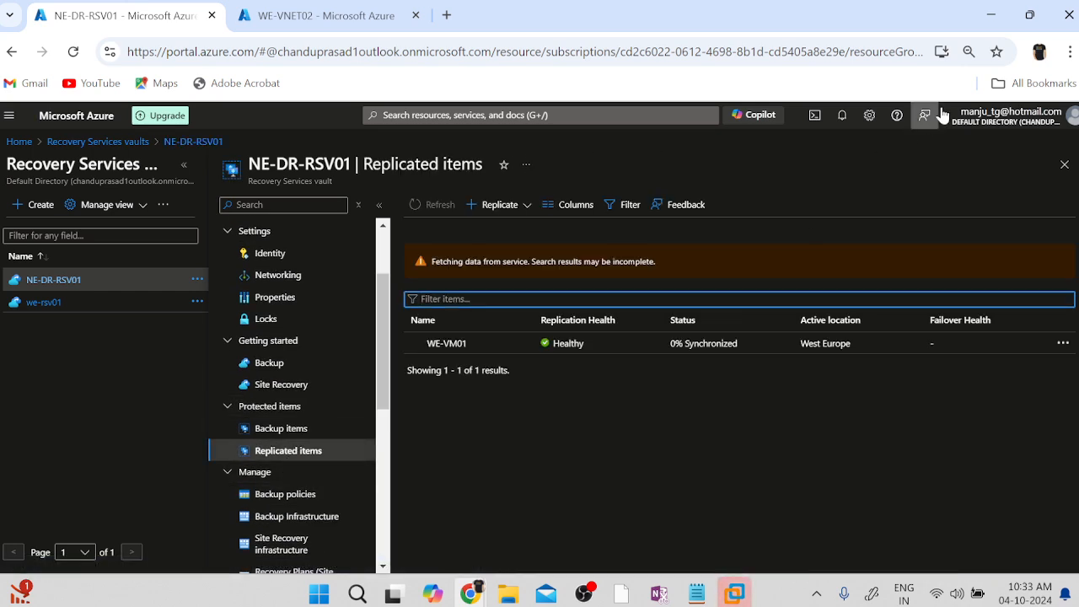
Review the replication and deployment notifications, refresh the replicated items list, and close the notifications.
{"action": "left_click", "coordinate": [843, 120]}
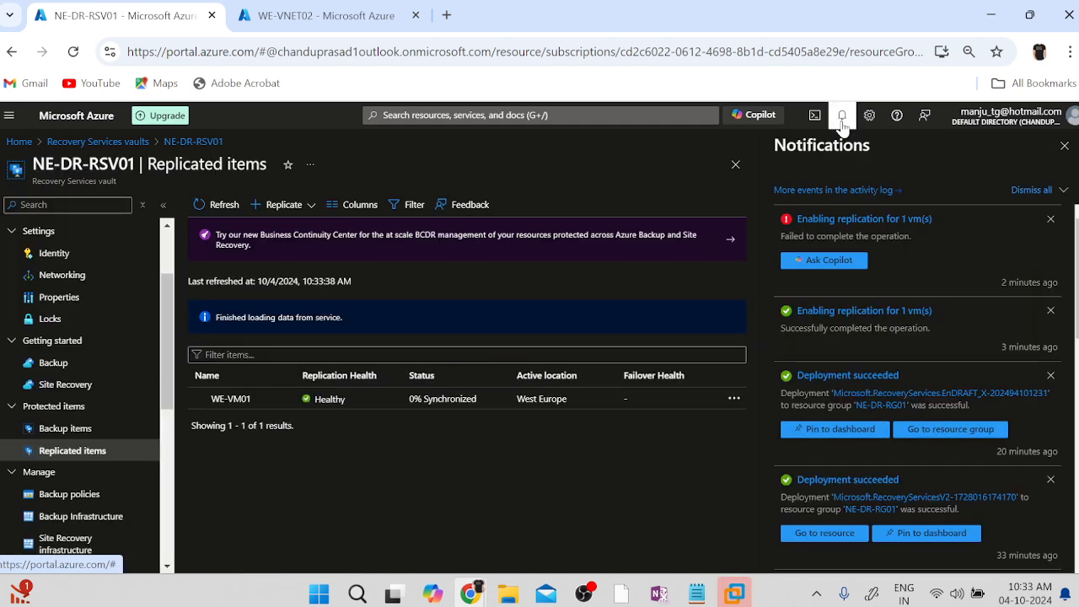
{"action": "scroll", "coordinate": [911, 348], "scroll_direction": "down", "scroll_amount": 6}
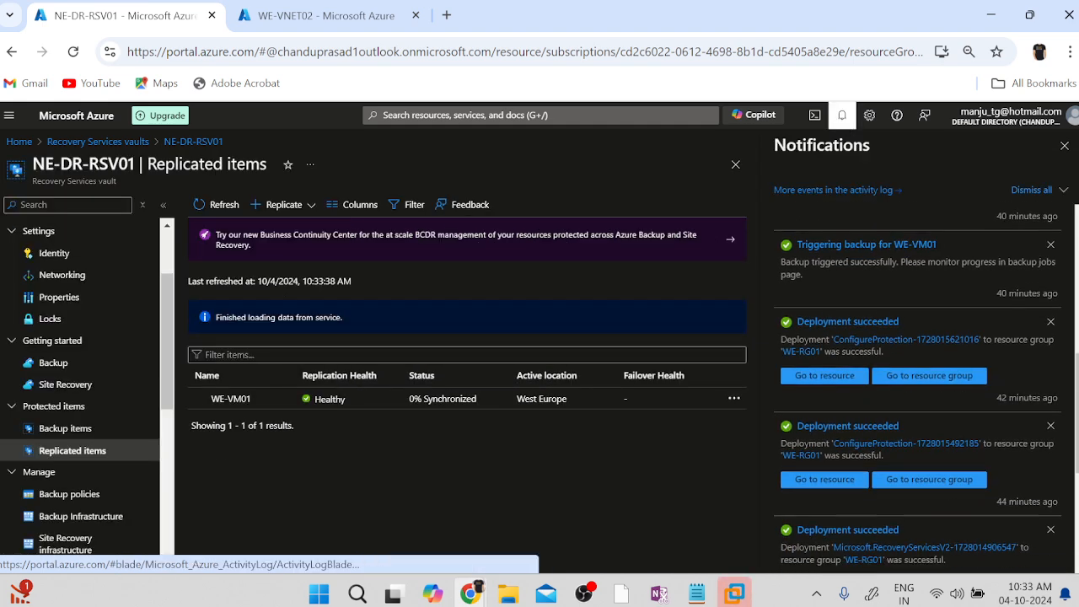
{"action": "scroll", "coordinate": [911, 347], "scroll_direction": "up", "scroll_amount": 6}
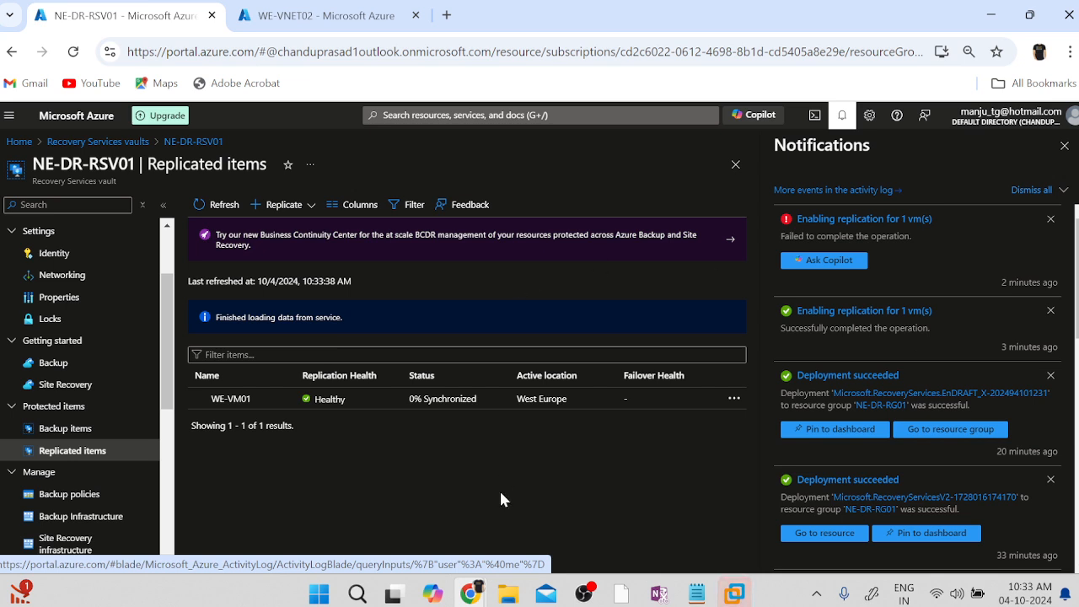
{"action": "left_click", "coordinate": [209, 204]}
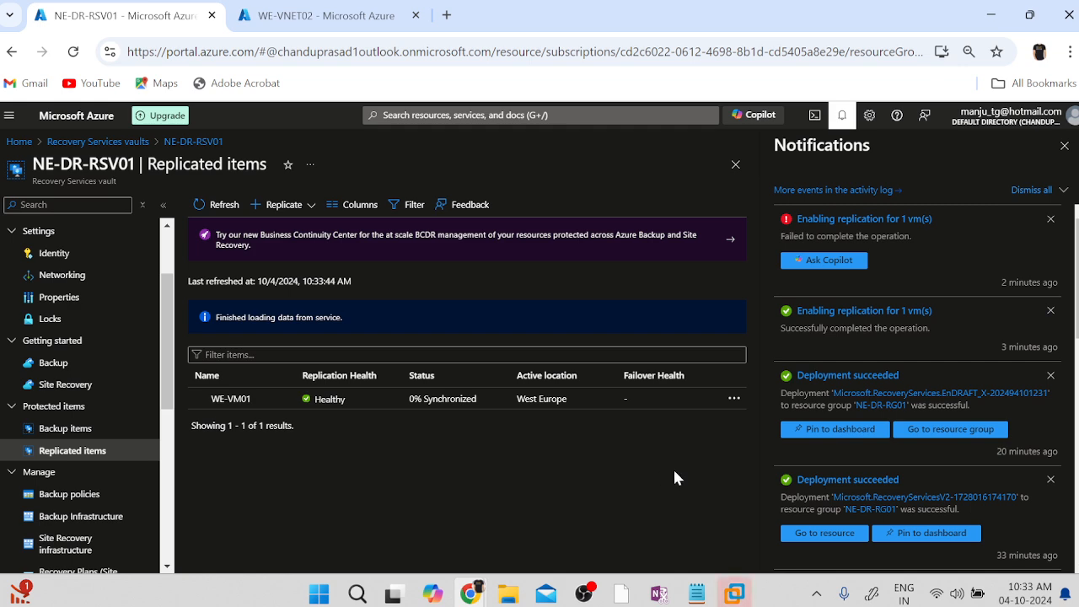
{"action": "scroll", "coordinate": [840, 389], "scroll_direction": "down", "scroll_amount": 10}
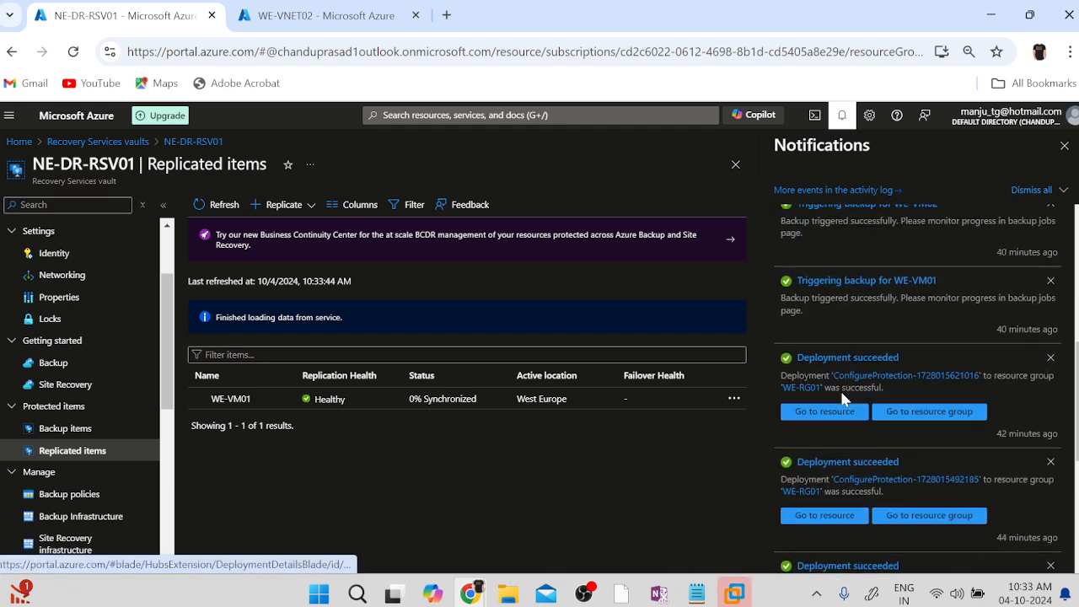
{"action": "left_click", "coordinate": [842, 116]}
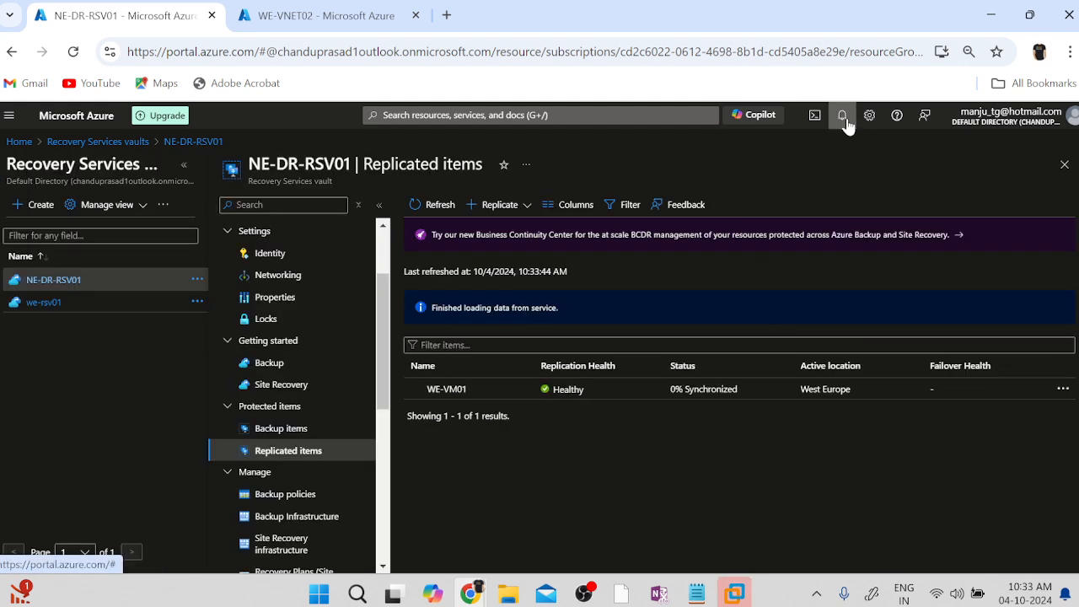